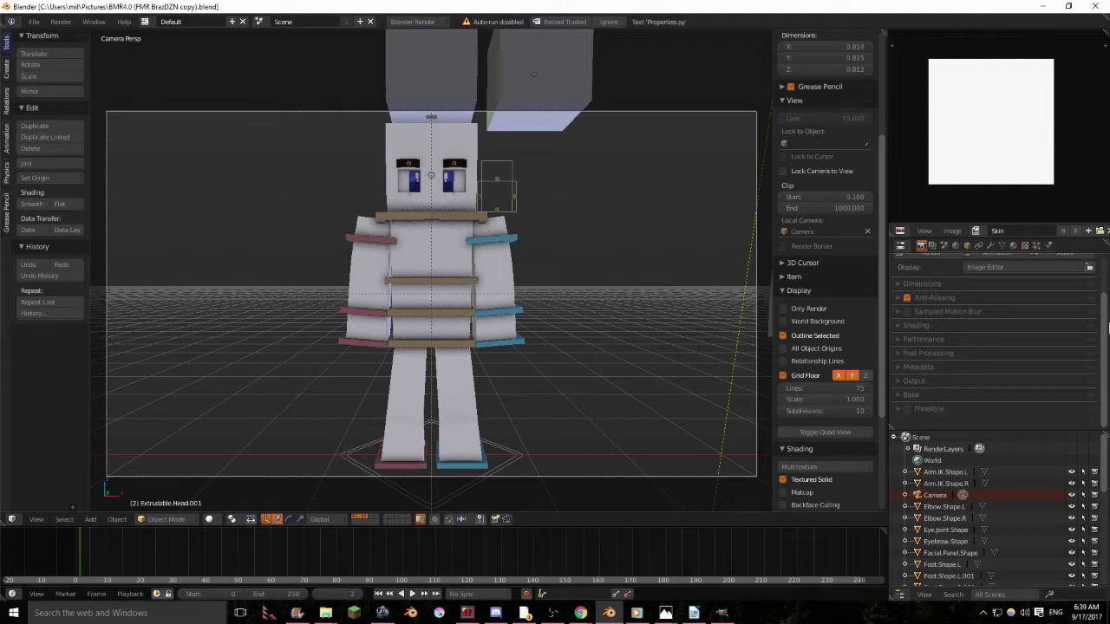
key("alt+Tab")
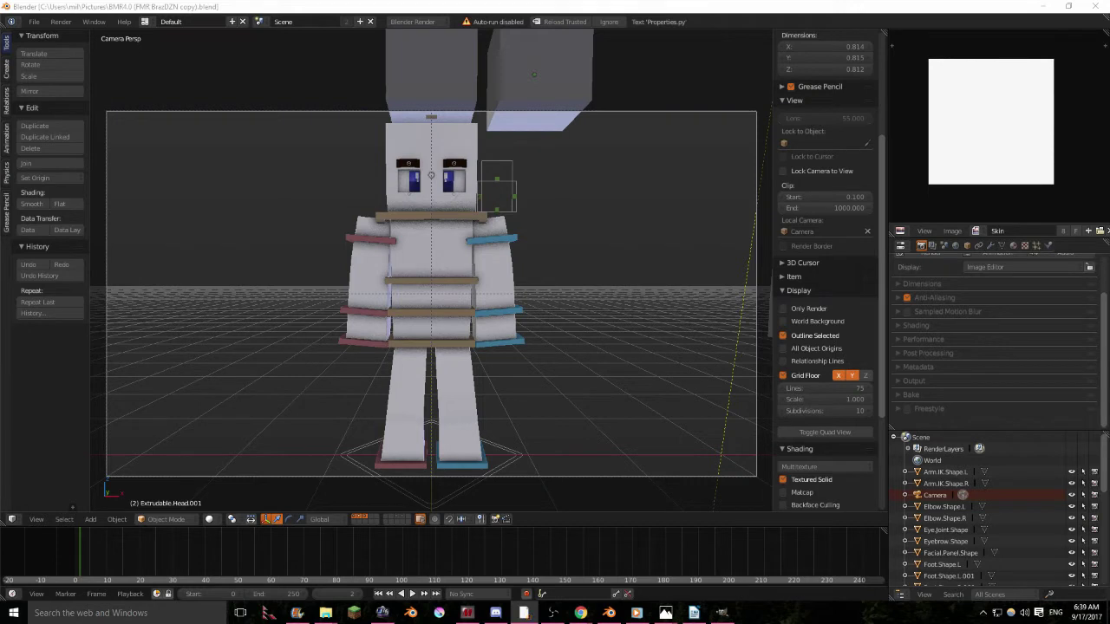
key("alt+Tab")
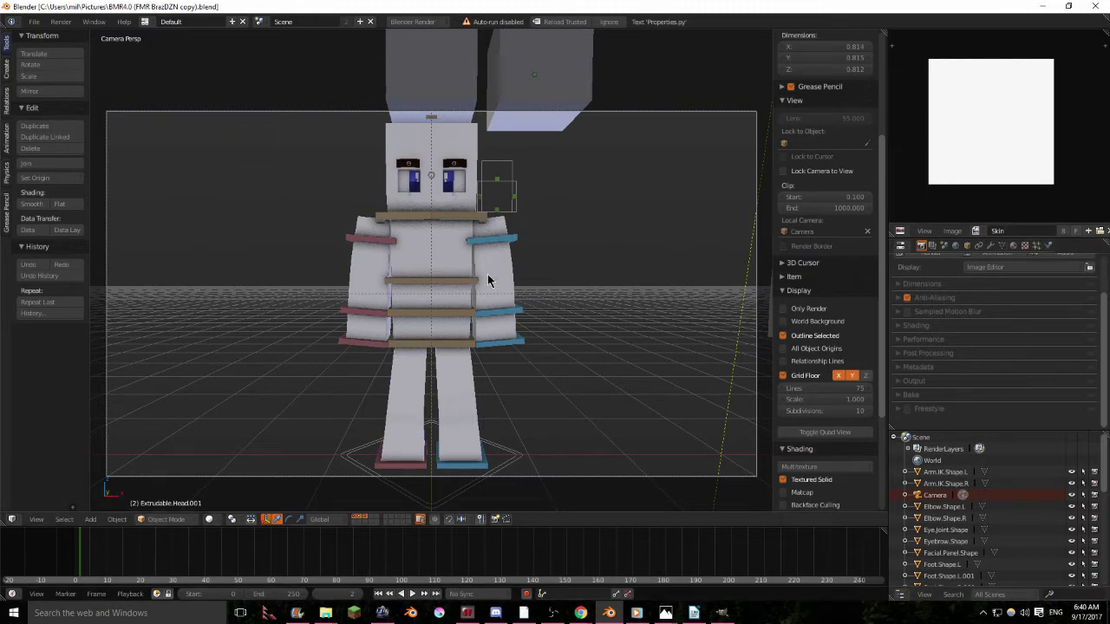
Replace the rig's Skin image with KrytiX New Model Skin Hair 4 Hood No Eyes.png from the Pictures folder.
left_click(952, 231)
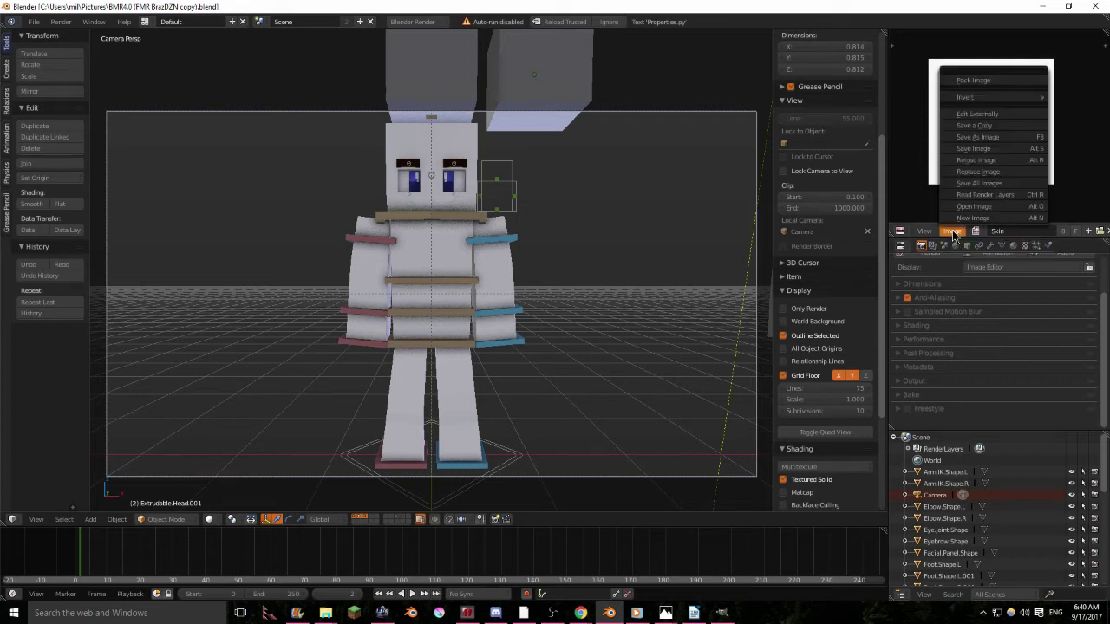
left_click(957, 171)
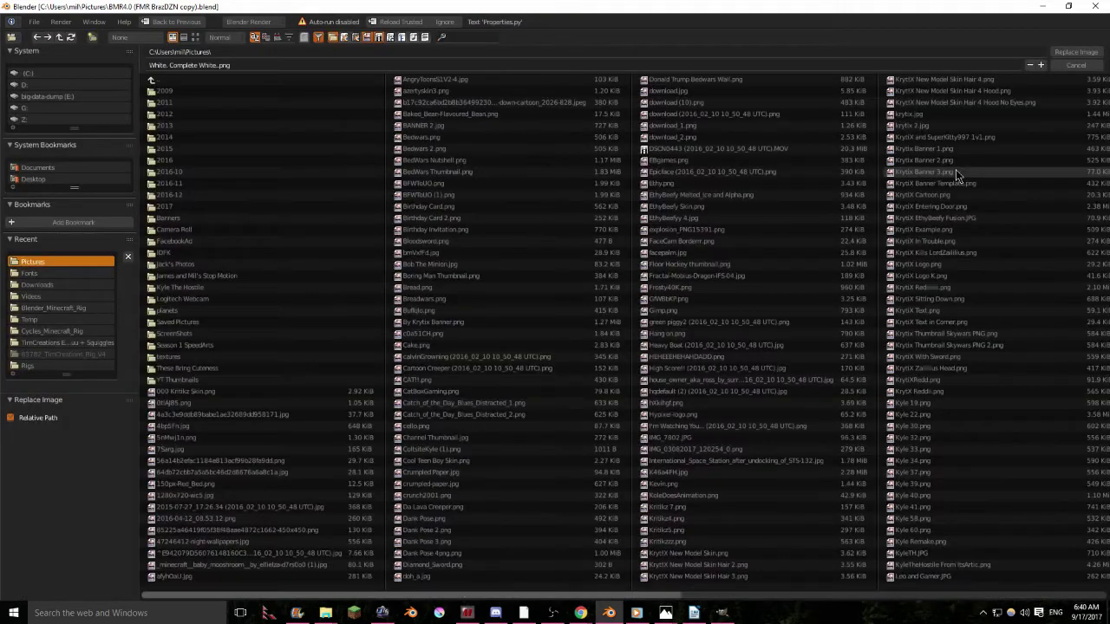
left_click(195, 36)
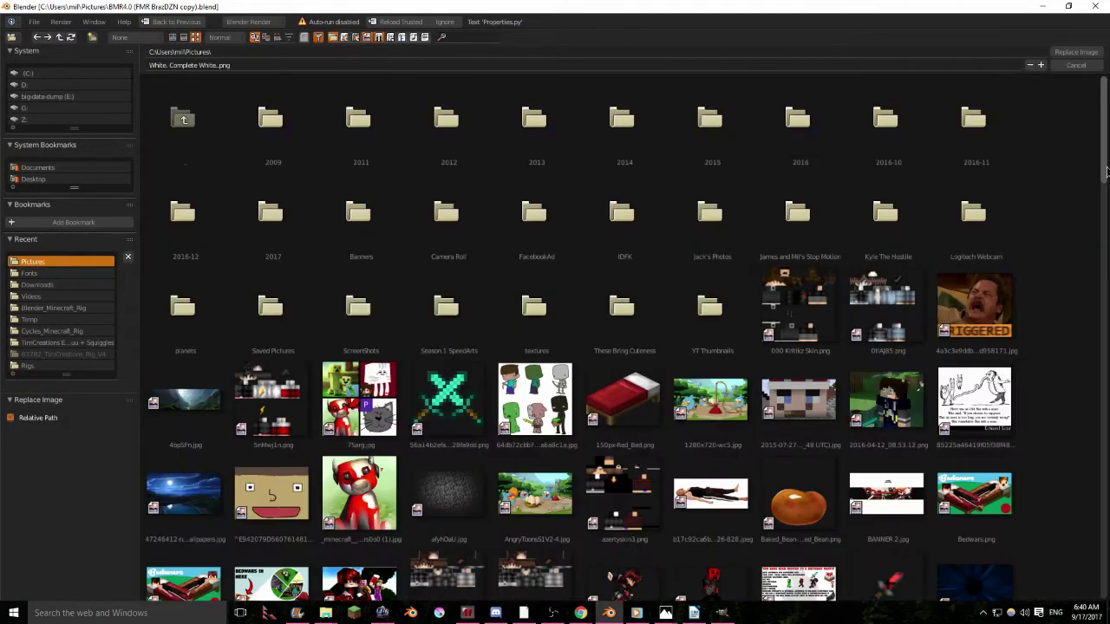
scroll(624, 330, "down", 10)
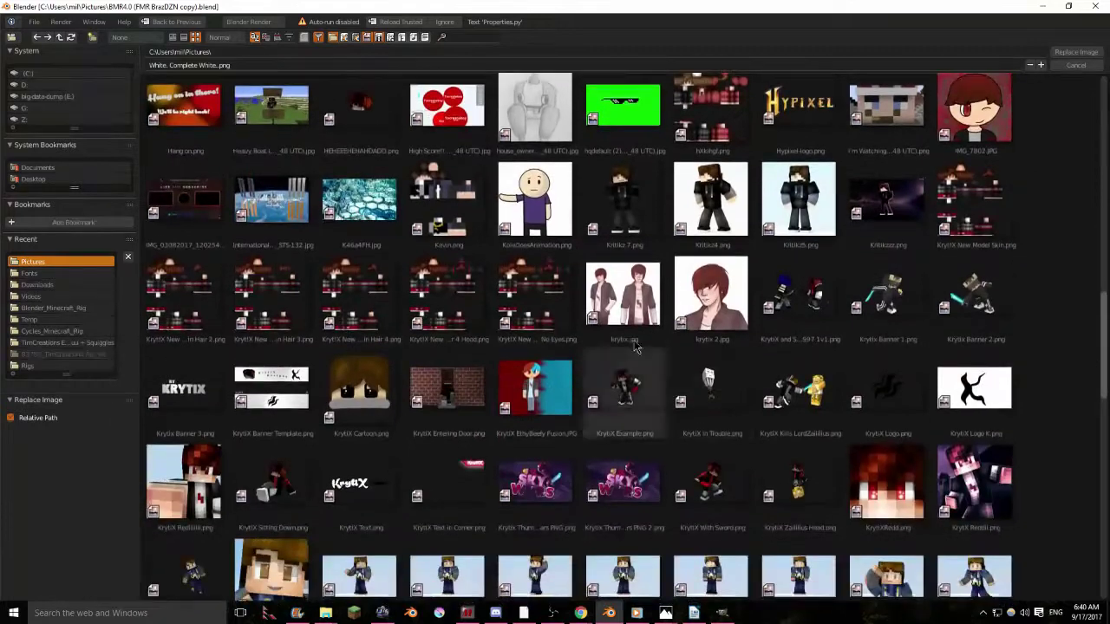
double_click(549, 305)
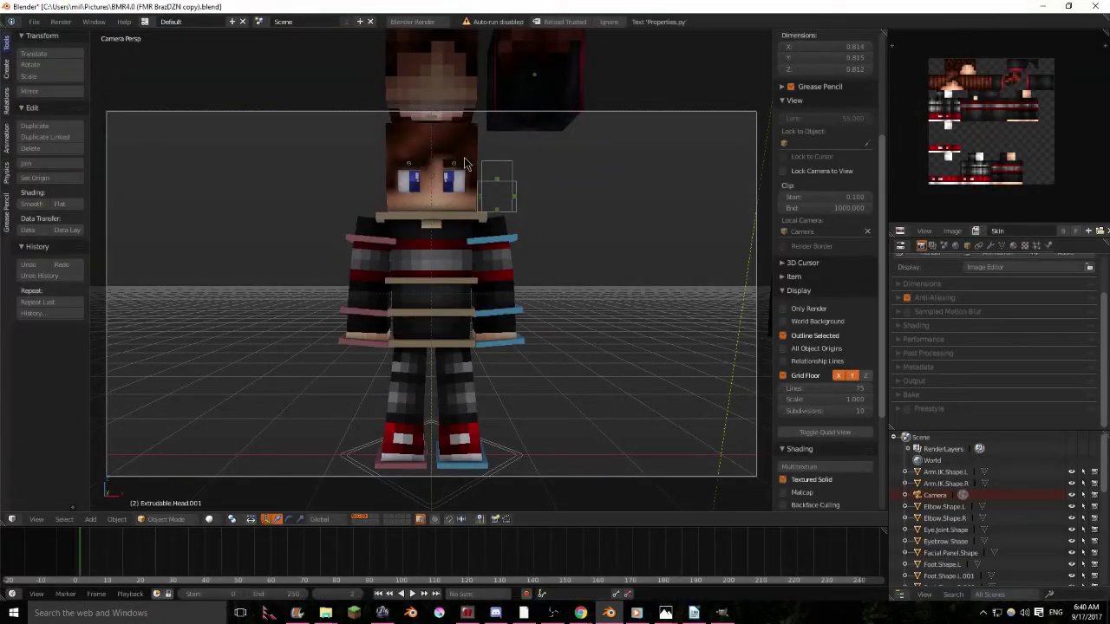
Try shifting both eyes' pupils sideways with the Pupils bone between the eyes, and undo the move.
middle_click_drag(492, 228, 569, 231)
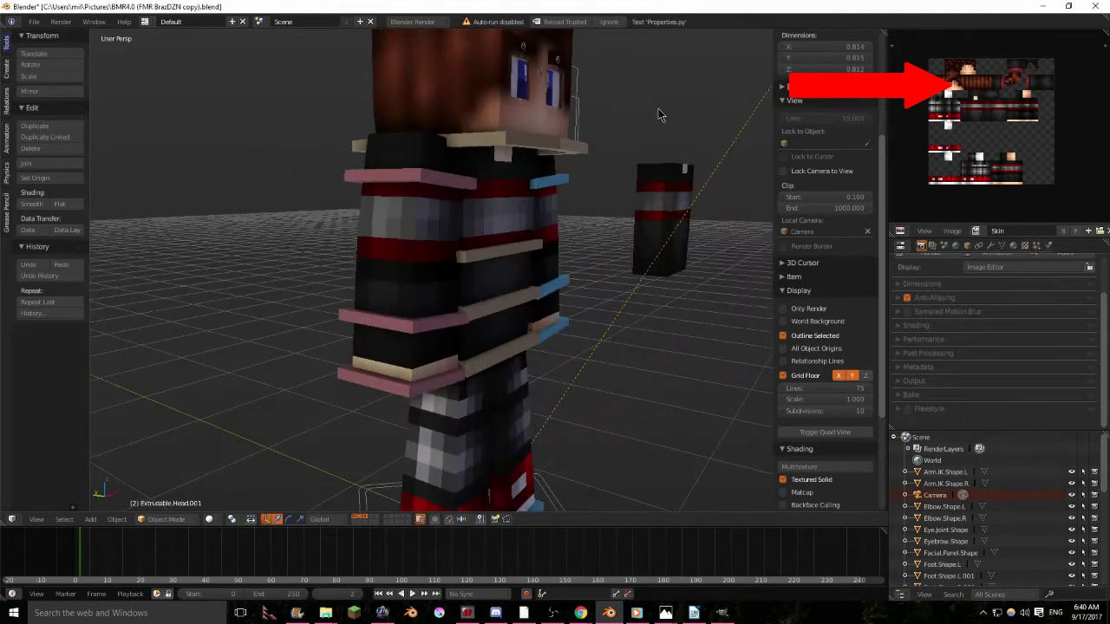
middle_click_drag(646, 115, 572, 260, "shift")
scroll(577, 277, "up", 5)
middle_click_drag(556, 314, 501, 305)
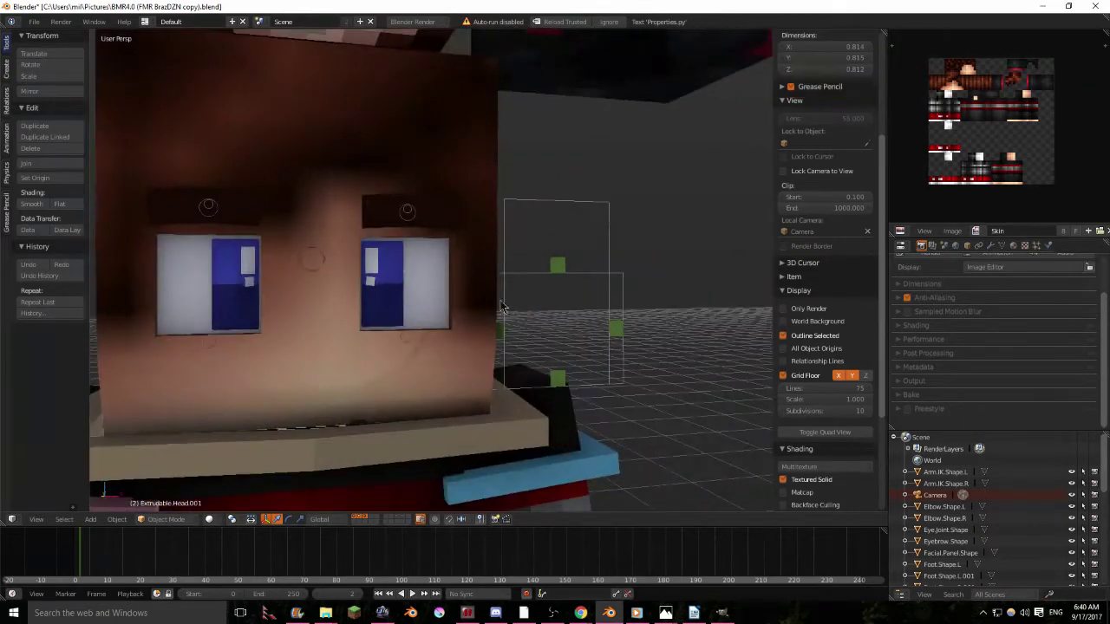
right_click(324, 266)
key("g")
left_click(302, 272)
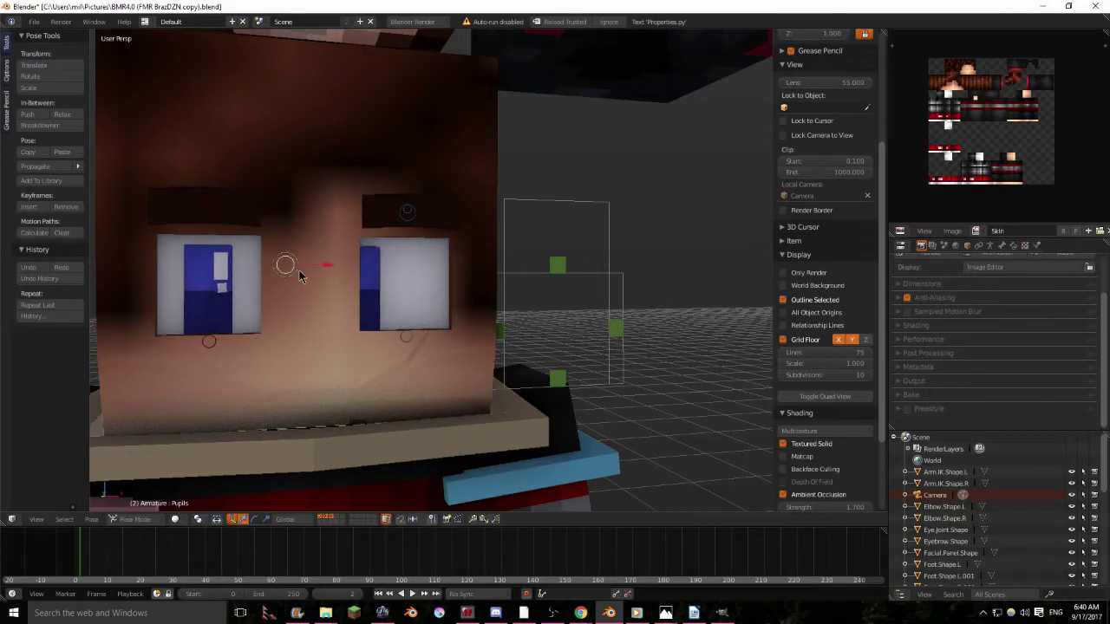
key("ctrl+z")
Try opening the mouth with the Mouth Open bone beside the face and bring it back to its start.
right_click(557, 379)
key("g")
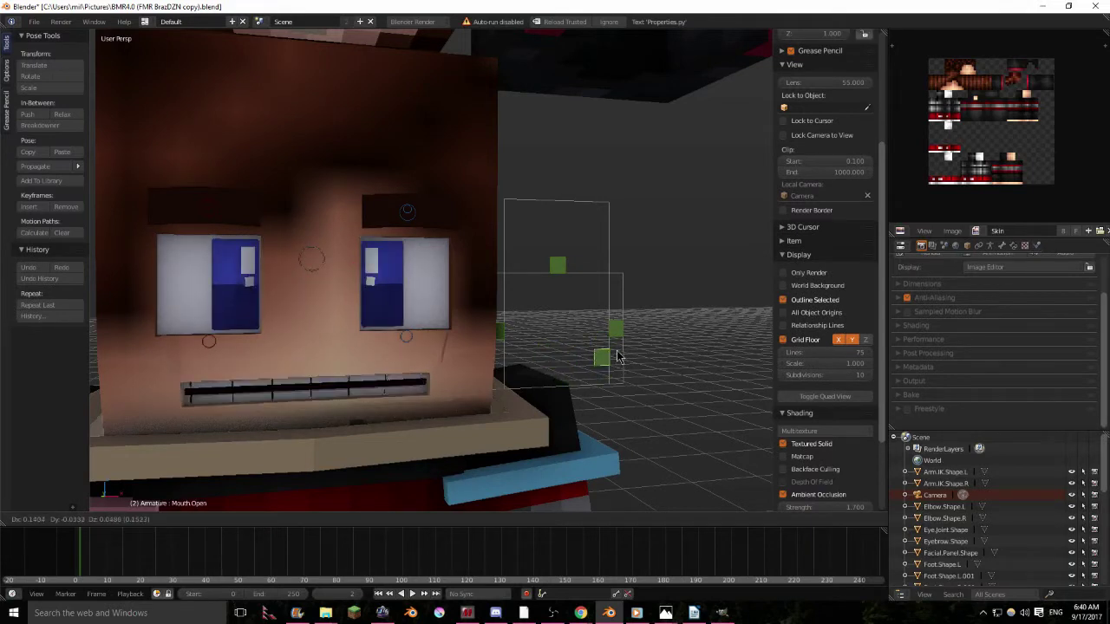
left_click(559, 381)
Try sliding the Pupils bone along its horizontal axis and cancel the move.
middle_click_drag(559, 381, 443, 265)
scroll(443, 265, "up", 5)
right_click(396, 308)
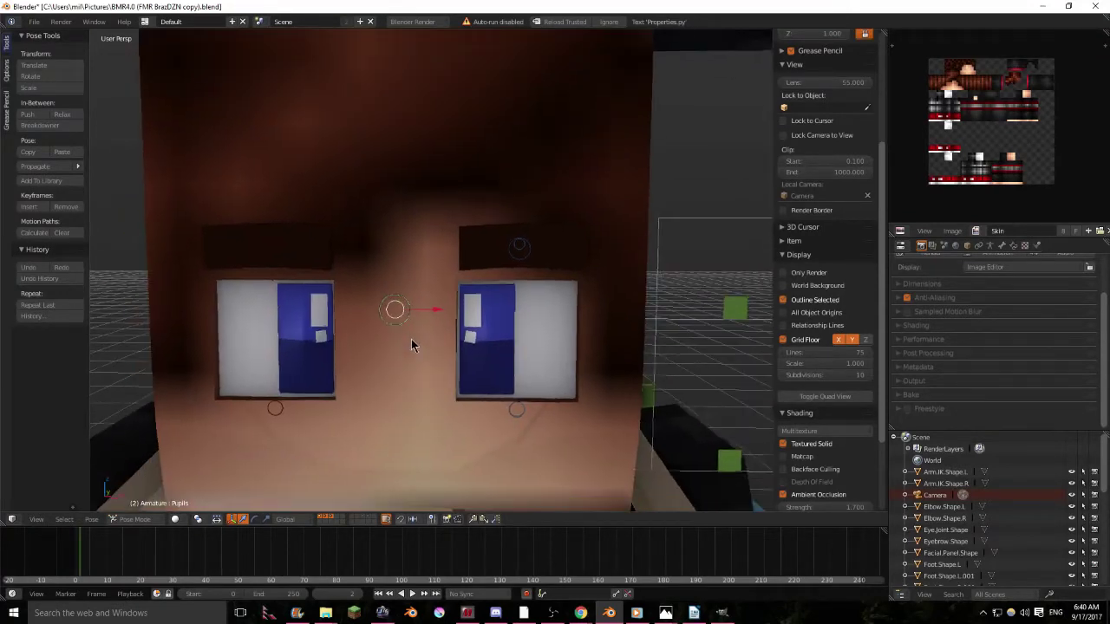
key("g")
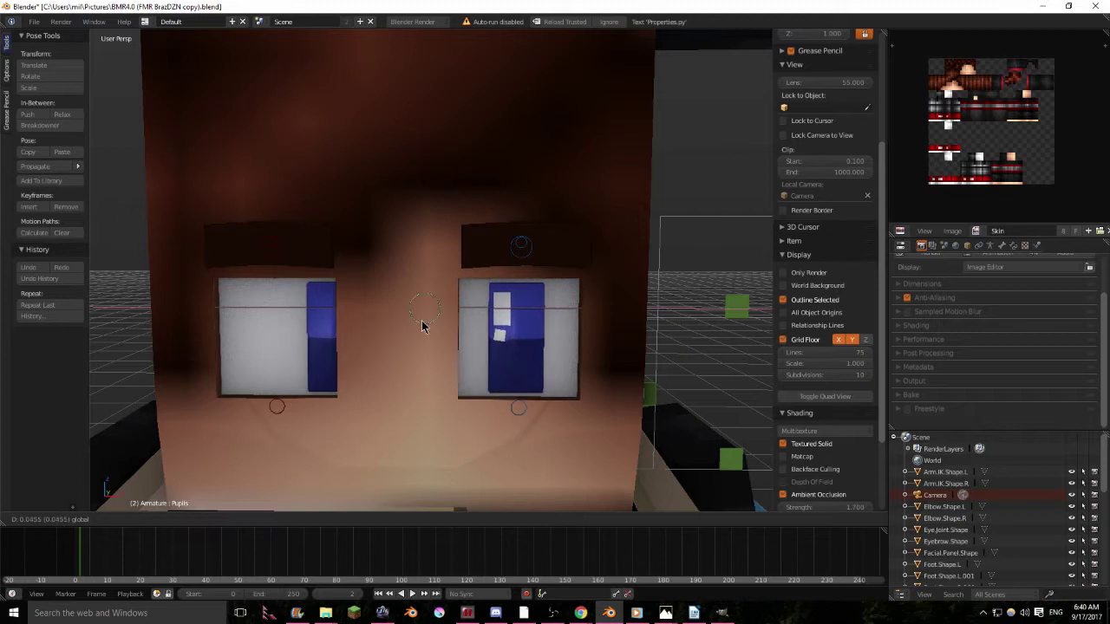
right_click(412, 335)
Switch to Object Mode, move the hooded Extrudable.Head.001 cube 1 unit along X away from the character, and deselect everything.
scroll(425, 310, "down", 8)
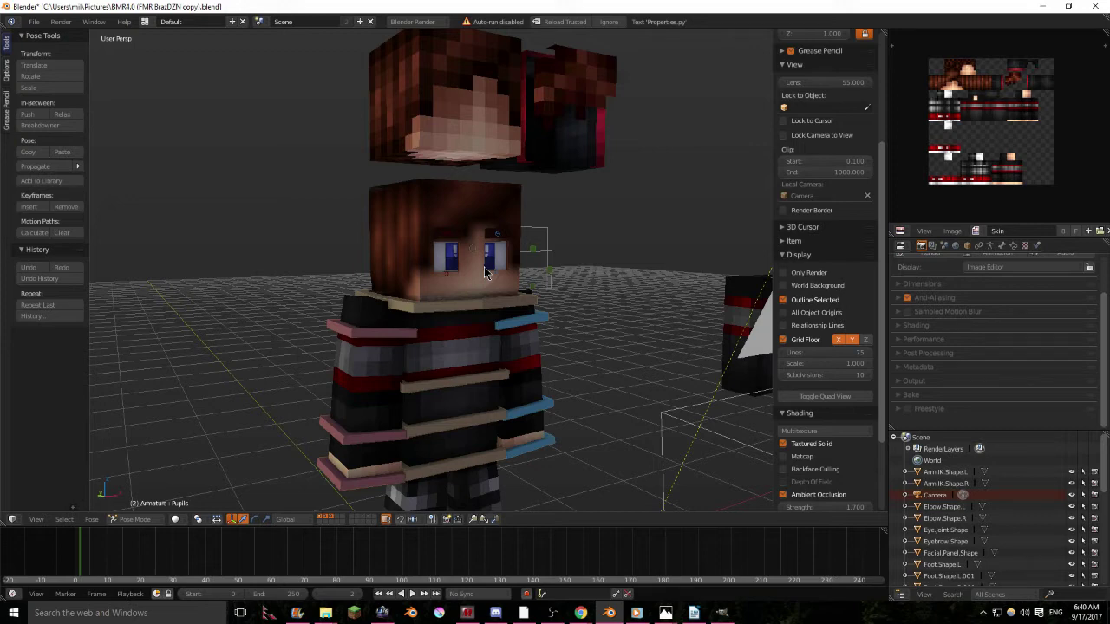
middle_click_drag(381, 254, 515, 297)
key("ctrl+Tab")
right_click(520, 279)
key("g")
key("x")
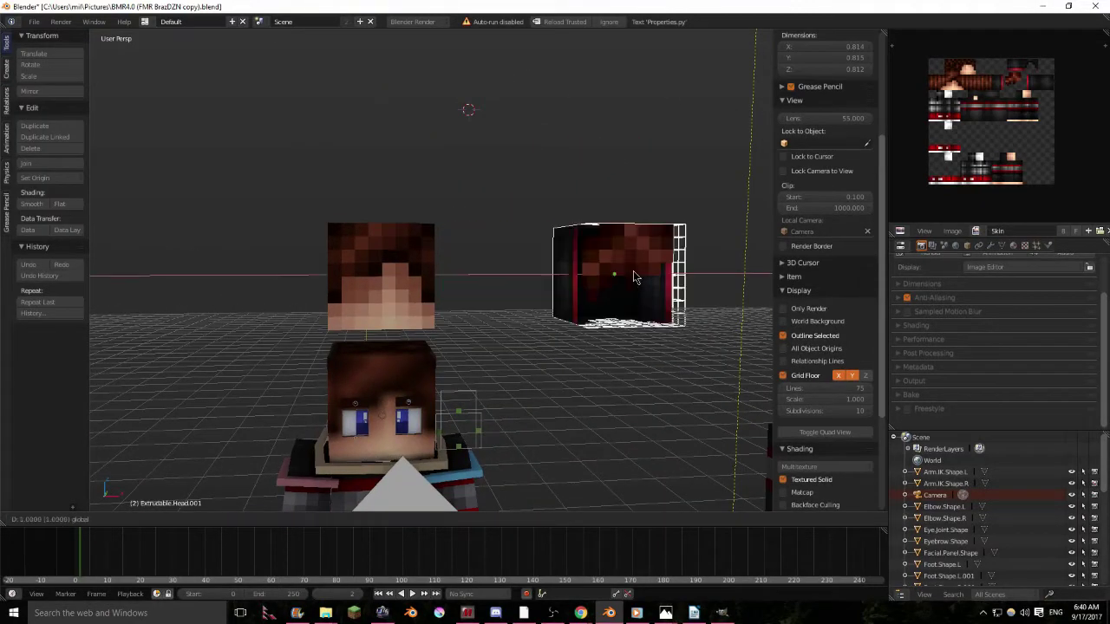
left_click(631, 271)
key("a")
Move the floating Extrudable.Head cube sideways and down to sit beside the character's head.
middle_click_drag(631, 271, 549, 188)
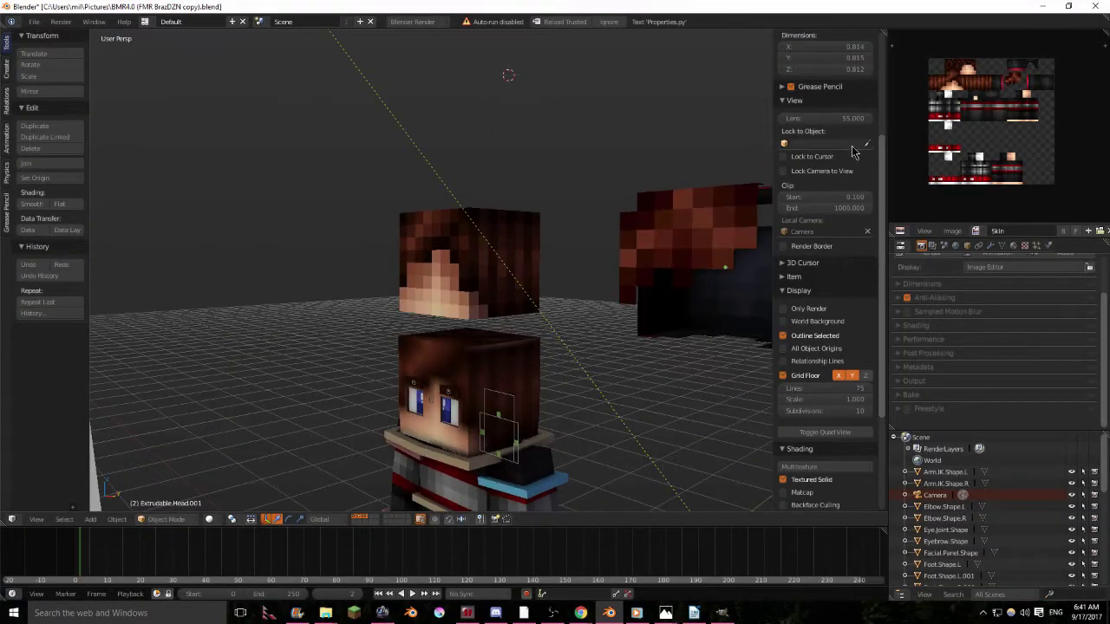
middle_click_drag(556, 494, 519, 235)
scroll(718, 275, "down", 2)
middle_click_drag(605, 254, 551, 230)
right_click(545, 222)
left_click_drag(558, 218, 472, 217)
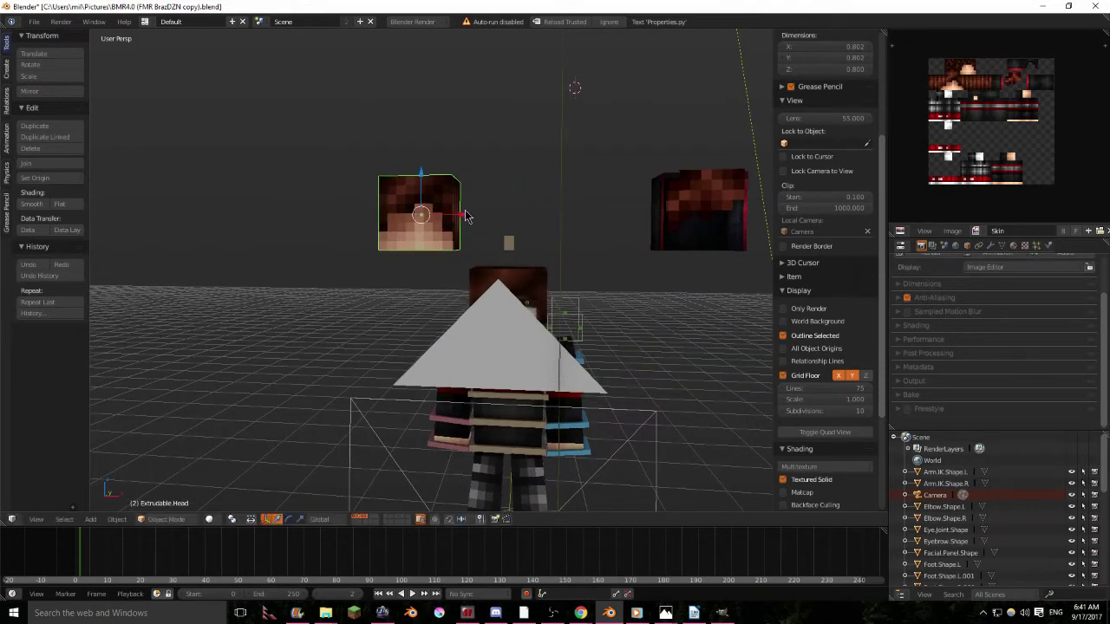
left_click_drag(423, 178, 422, 260)
middle_click_drag(434, 269, 608, 246)
Try moving the hooded Extrudable.Head.001 cube over toward the character and back out to the side.
right_click(685, 216)
left_click_drag(685, 216, 517, 219)
mouse_move(501, 178)
left_mouse_down()
mouse_move(499, 276)
mouse_move(500, 184)
left_mouse_up()
left_click_drag(548, 218, 689, 231)
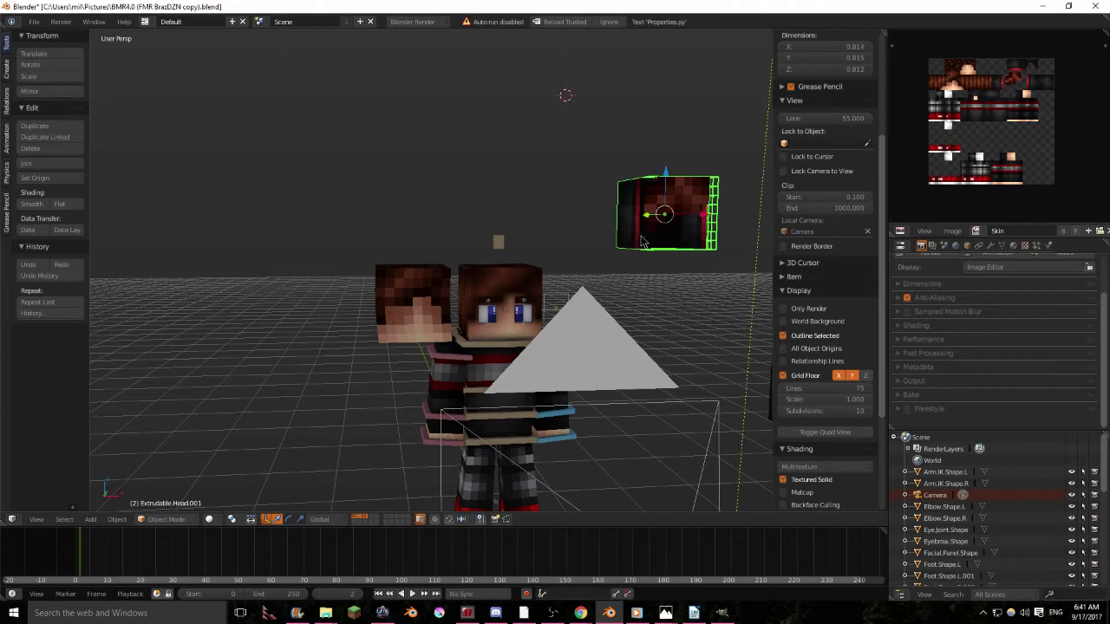
Isolate the Extrudable.Head cube beside the character in local view and open its mesh in Edit Mode.
scroll(520, 312, "up", 3)
right_click(428, 357)
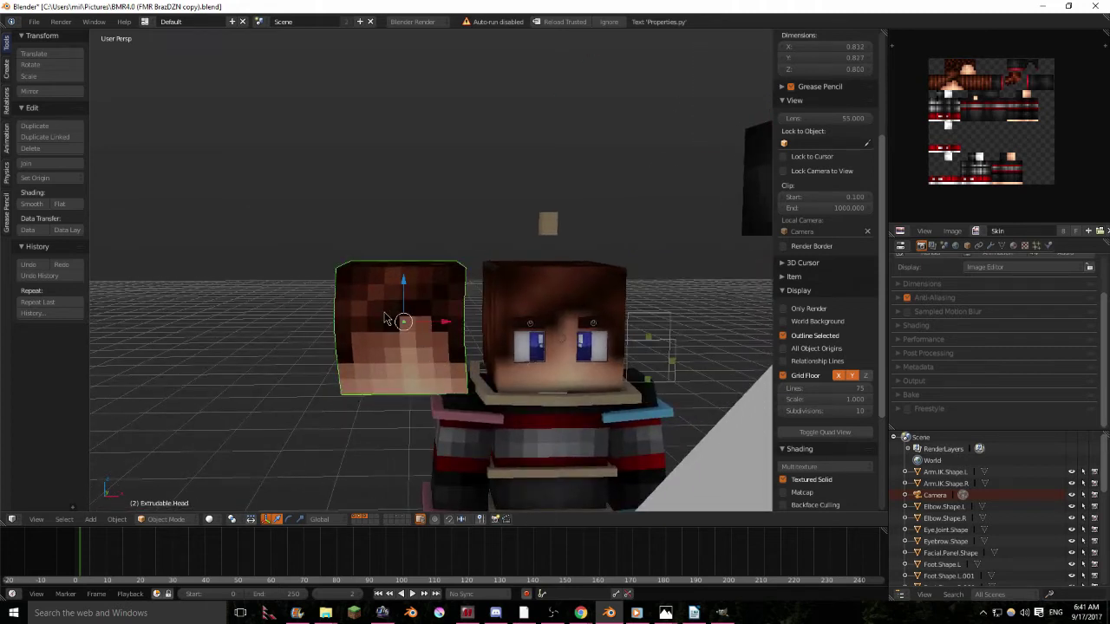
key("KP_Divide")
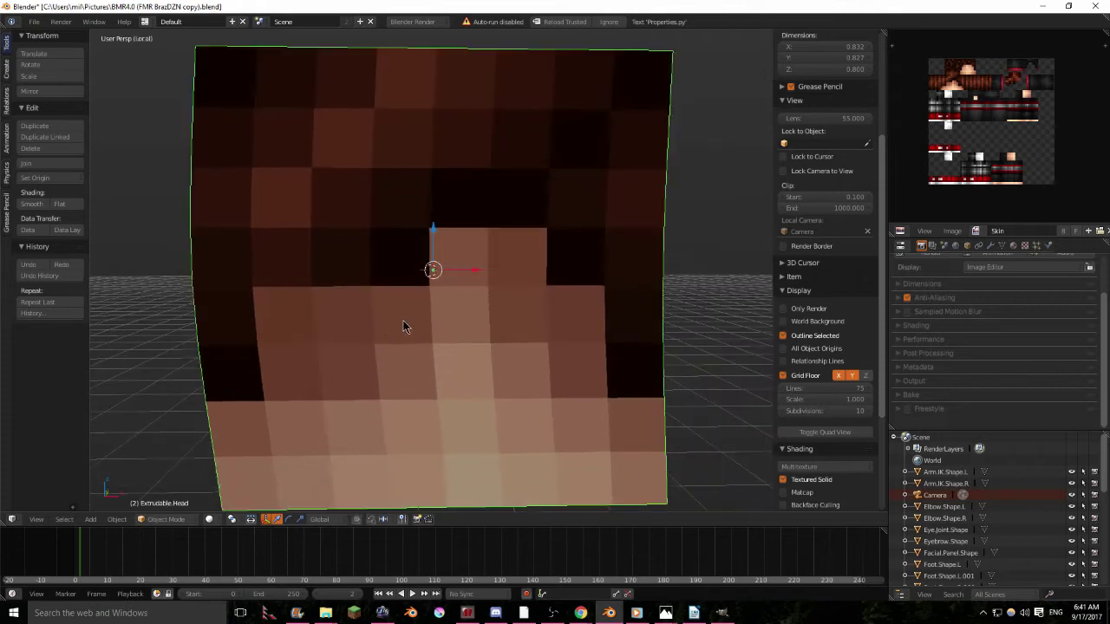
scroll(509, 258, "down", 7)
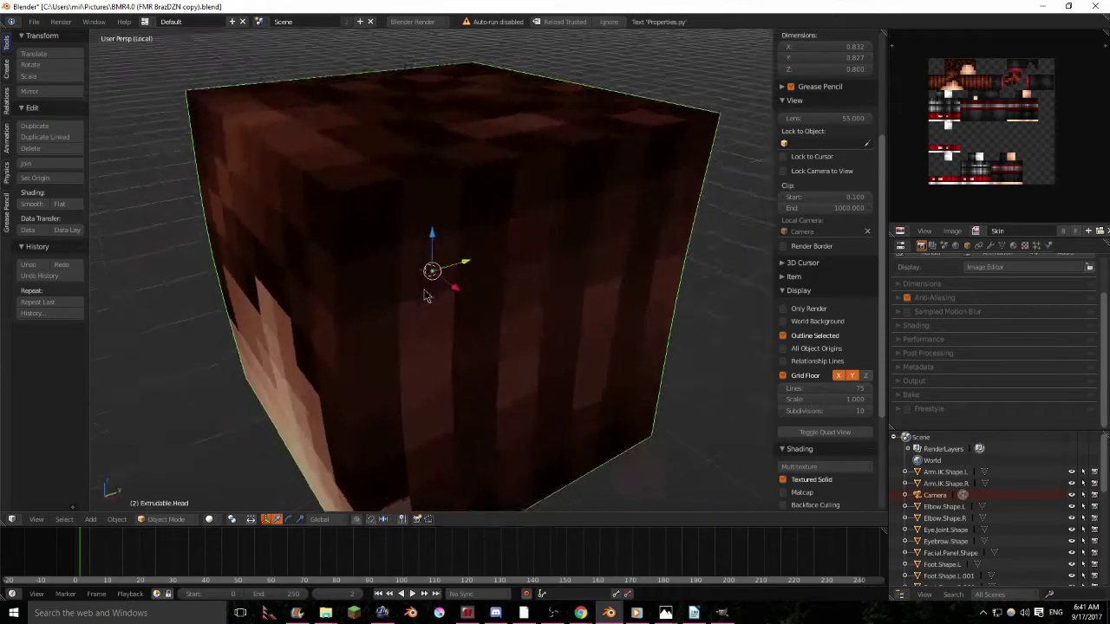
middle_click_drag(353, 286, 376, 248)
scroll(375, 252, "up", 7)
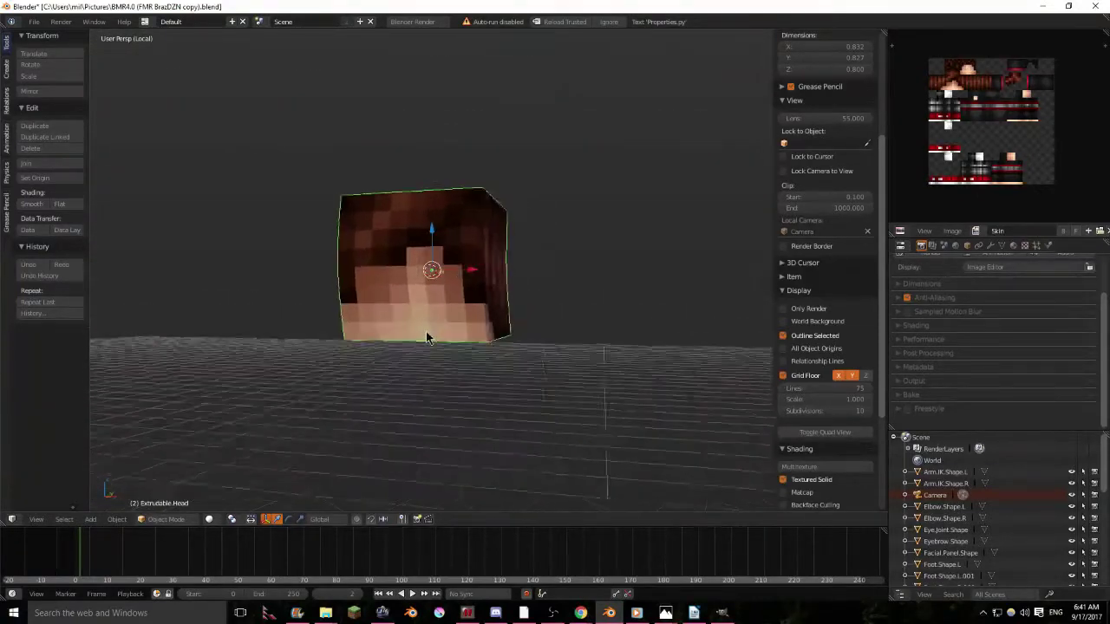
scroll(492, 336, "up", 2)
key("Tab")
Clear the face selection and circle-select the hair-coloured faces on the front and adjoining side of the head cube.
mouse_move(486, 310)
middle_mouse_down()
mouse_move(516, 332)
mouse_move(598, 326)
mouse_move(467, 328)
mouse_move(472, 312)
middle_mouse_up()
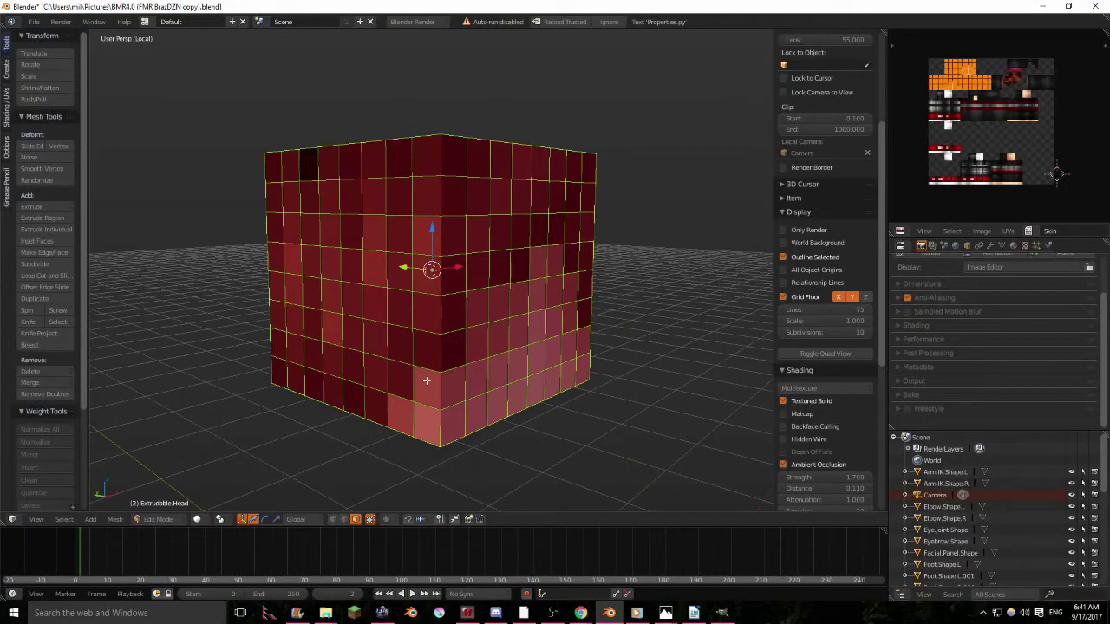
key("a")
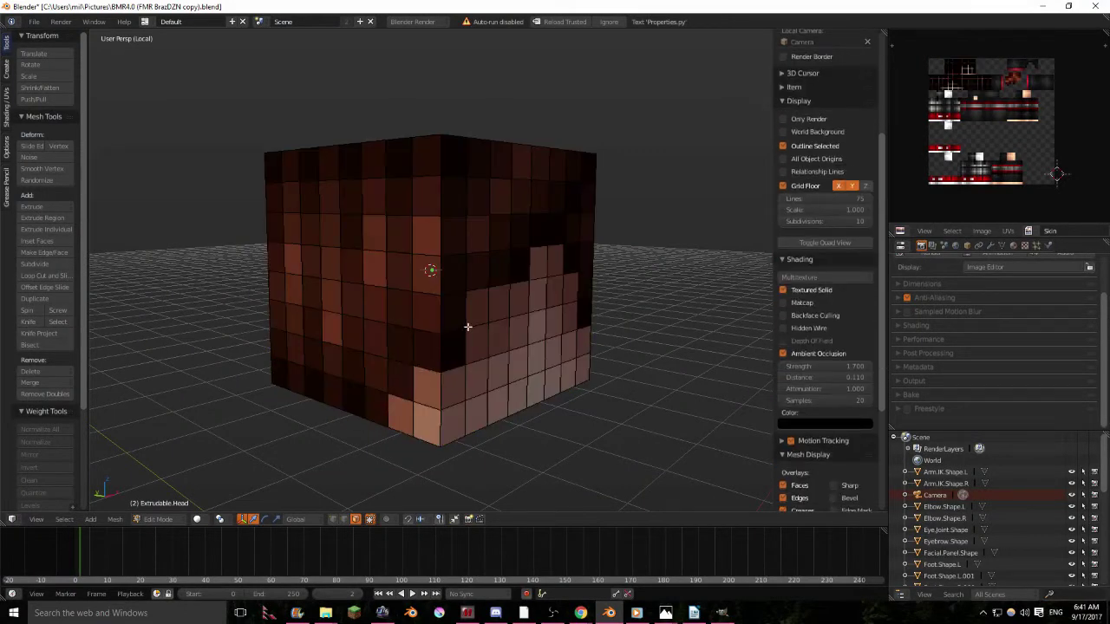
key("a")
key("a")
key("c")
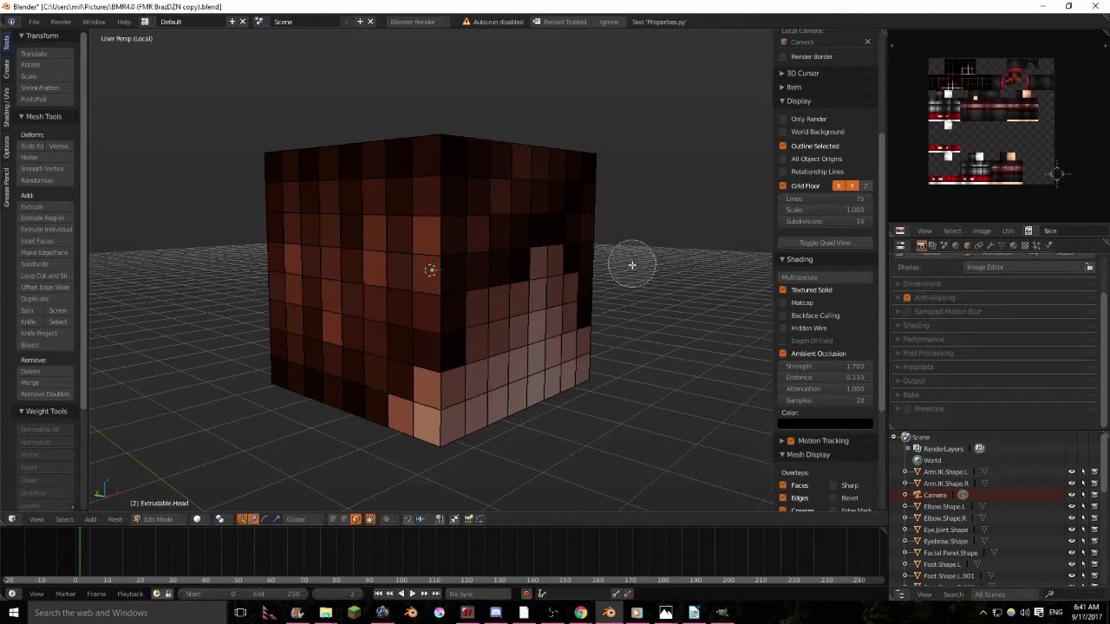
mouse_move(606, 293)
left_mouse_down()
mouse_move(598, 225)
mouse_move(538, 185)
mouse_move(404, 181)
mouse_move(303, 258)
mouse_move(340, 268)
left_mouse_up()
right_click(341, 268)
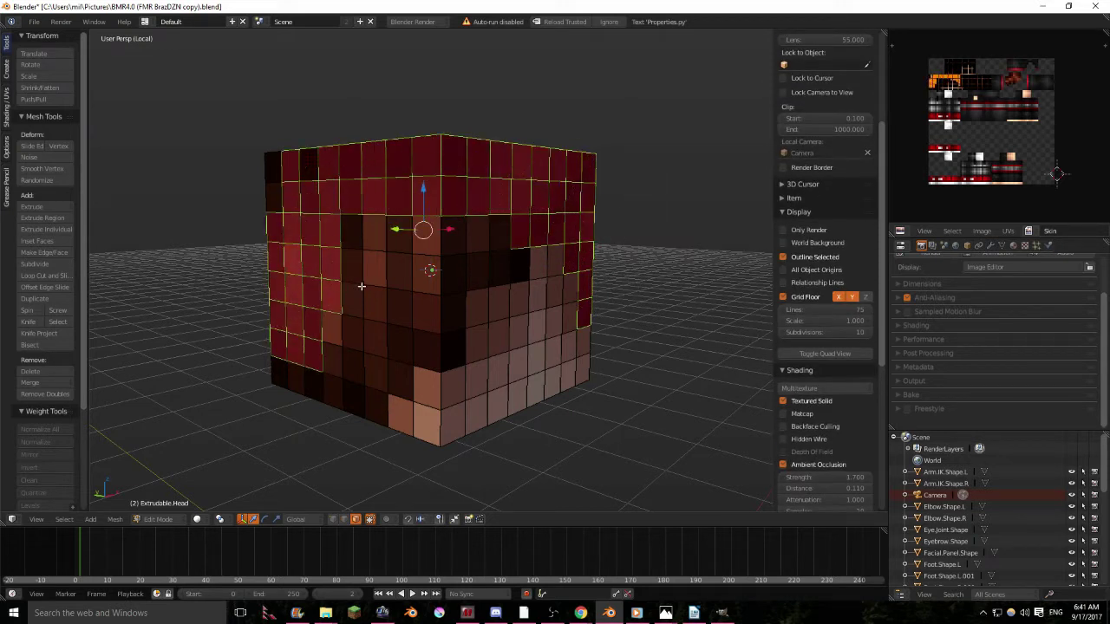
key("c")
mouse_move(278, 180)
left_mouse_down()
mouse_move(284, 365)
mouse_move(339, 389)
mouse_move(333, 426)
left_mouse_up()
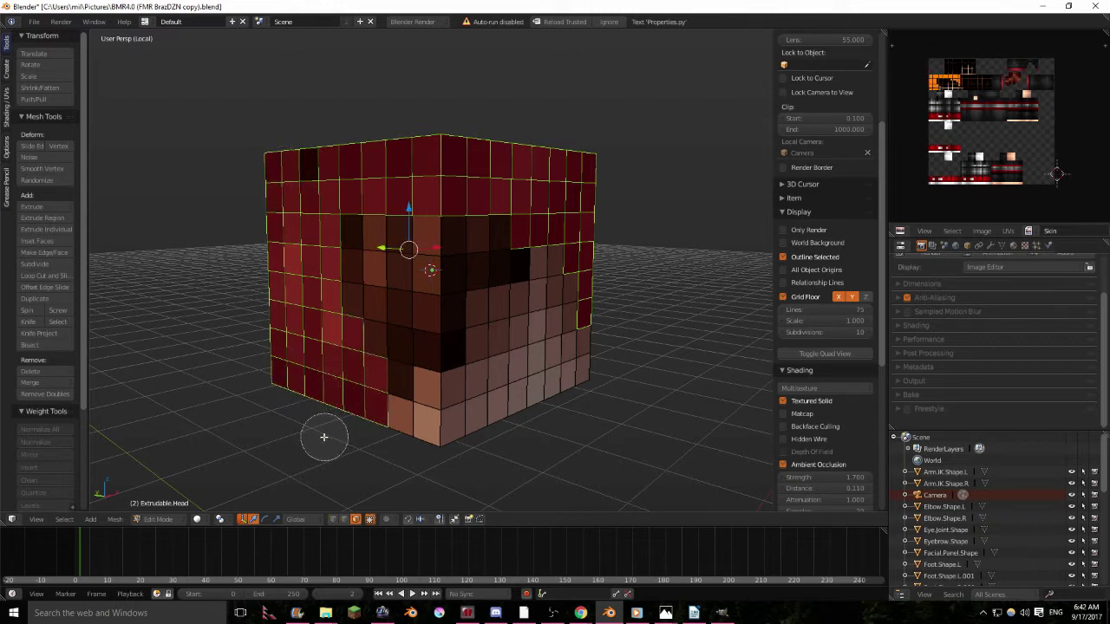
Add the hair-coloured faces on the cube's top and further sides to the selection with circle select.
mouse_move(312, 422)
middle_mouse_down()
mouse_move(289, 372)
mouse_move(261, 208)
middle_mouse_up()
mouse_move(278, 179)
left_mouse_down()
mouse_move(280, 332)
mouse_move(329, 366)
mouse_move(380, 353)
mouse_move(416, 248)
mouse_move(488, 230)
left_mouse_up()
right_click(490, 234)
middle_click_drag(490, 234, 408, 252)
key("c")
mouse_move(407, 251)
left_mouse_down()
mouse_move(339, 228)
mouse_move(379, 124)
mouse_move(465, 227)
mouse_move(532, 128)
mouse_move(488, 173)
left_mouse_up()
right_click(488, 171)
middle_click_drag(637, 184, 558, 138)
key("c")
mouse_move(411, 320)
left_mouse_down()
mouse_move(448, 181)
mouse_move(567, 255)
mouse_move(566, 315)
mouse_move(488, 383)
mouse_move(486, 241)
left_mouse_up()
right_click(486, 241)
Add all faces on the back of the cube and the remaining hair faces beside it to the selection.
middle_click_drag(570, 237, 374, 226)
mouse_move(427, 157)
left_mouse_down()
mouse_move(503, 235)
mouse_move(404, 372)
mouse_move(280, 263)
mouse_move(453, 269)
mouse_move(361, 298)
left_mouse_up()
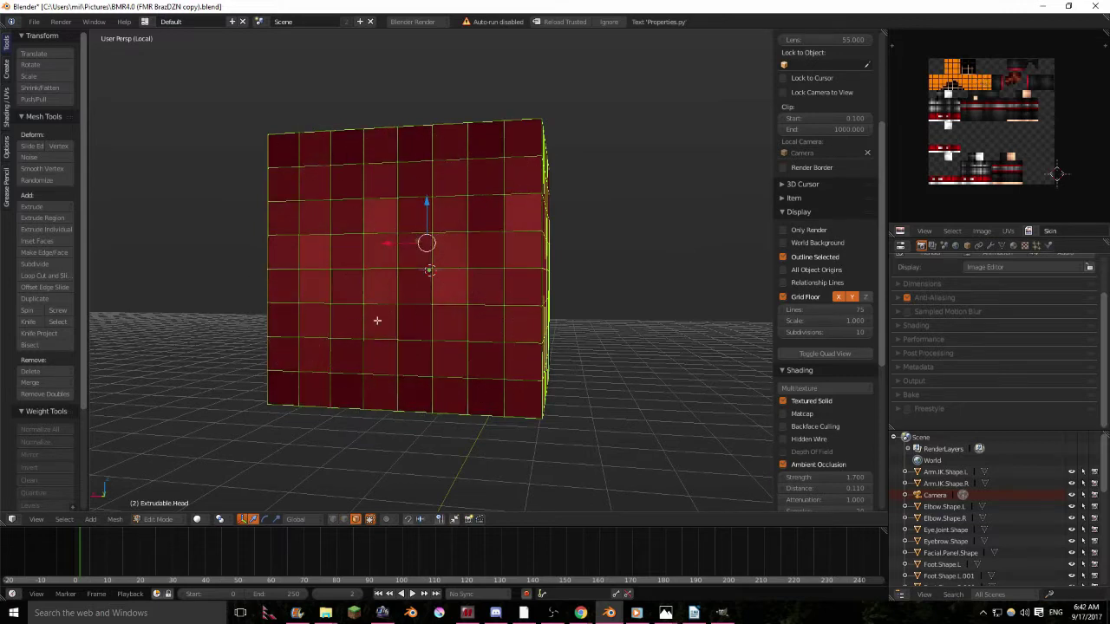
middle_click_drag(361, 298, 538, 364)
mouse_move(554, 374)
left_mouse_down()
mouse_move(547, 262)
mouse_move(408, 248)
mouse_move(304, 297)
mouse_move(290, 361)
left_mouse_up()
mouse_move(289, 361)
middle_mouse_down()
mouse_move(378, 364)
mouse_move(528, 421)
mouse_move(685, 376)
mouse_move(627, 445)
mouse_move(579, 439)
mouse_move(566, 387)
middle_mouse_up()
Separate the selected hair faces into their own object and return to Object Mode.
key("ctrl+Tab")
left_click(563, 451)
key("Tab")
scroll(488, 242, "down", 5)
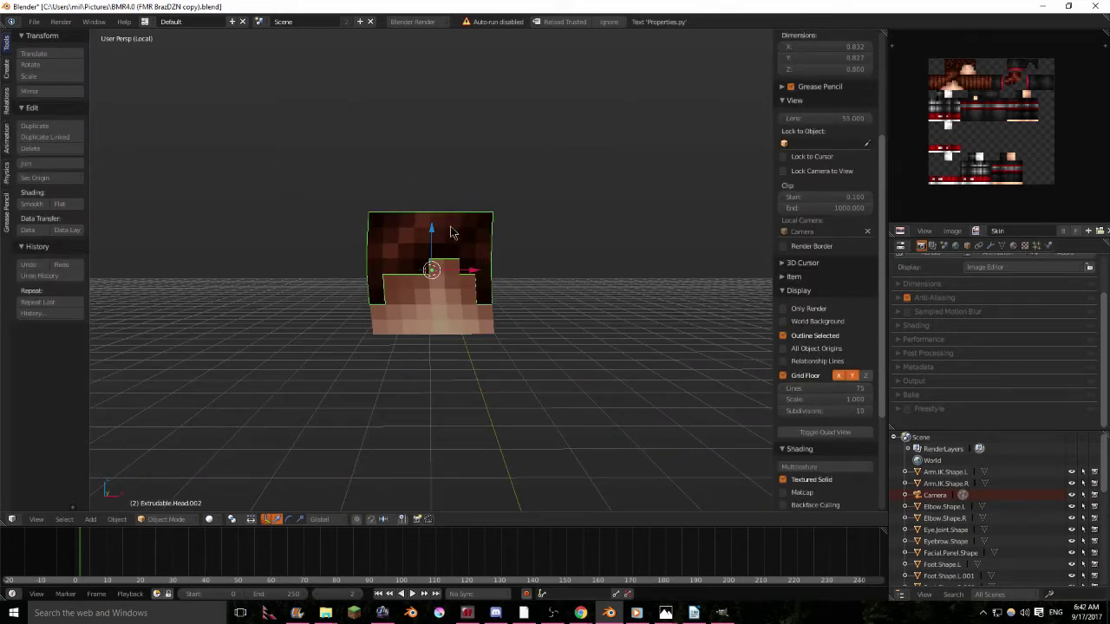
Delete the leftover skin-coloured face part of the head cube and leave local view.
left_click_drag(434, 234, 444, 295)
right_click(437, 333)
middle_click_drag(436, 333, 462, 262)
left_click(447, 261)
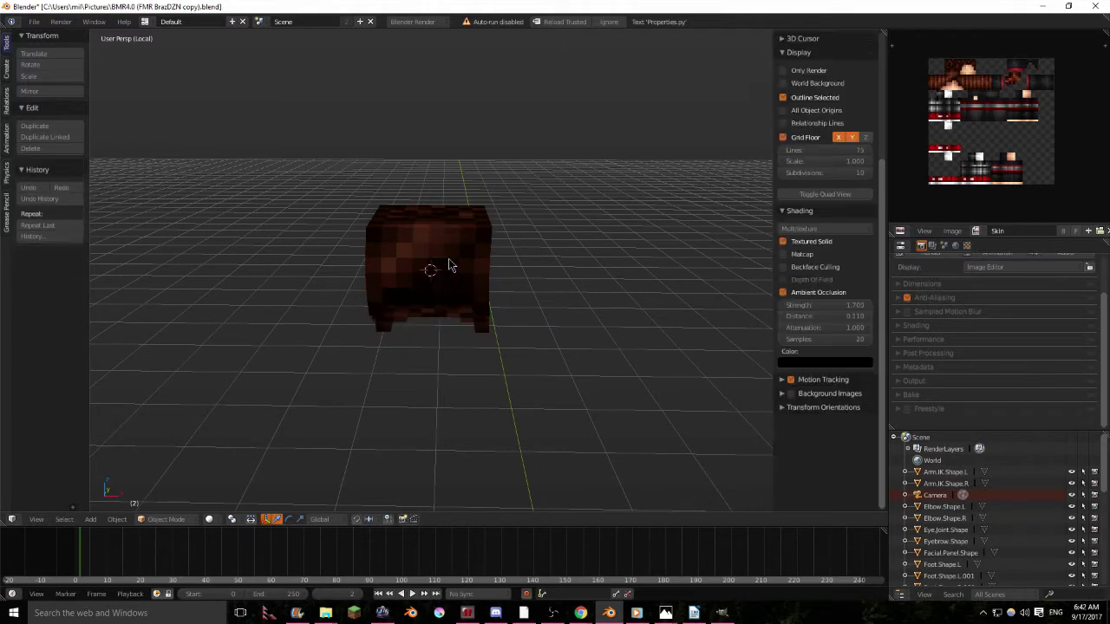
key("KP_Divide")
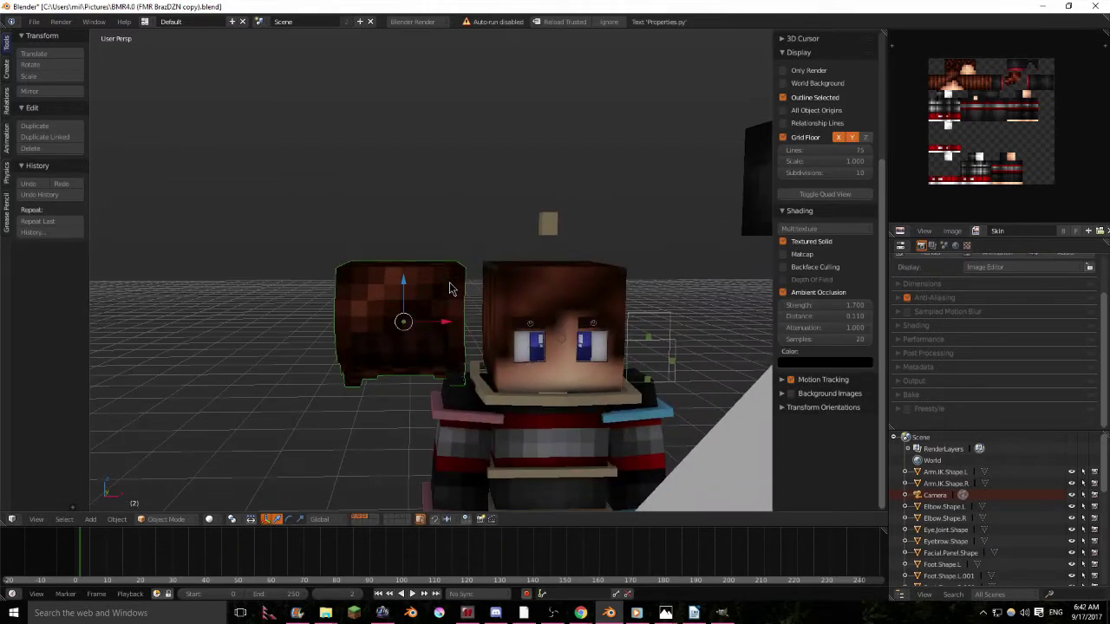
Add a Solidify modifier to the separated hair object with Even Thickness enabled and a thickness of about -0.127.
right_click(384, 296)
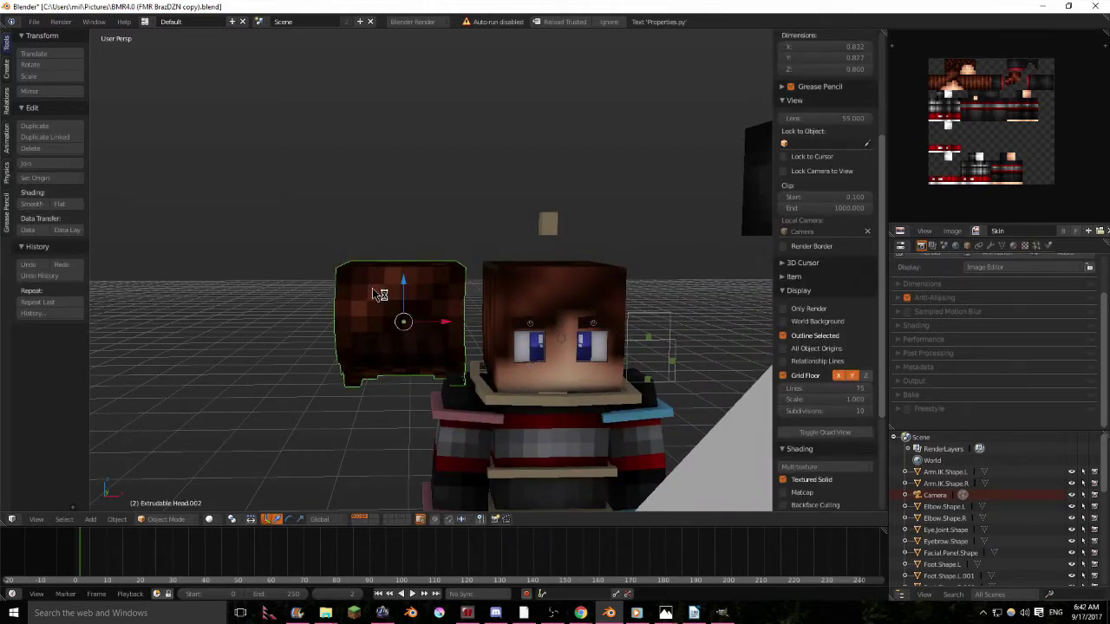
left_click(991, 246)
left_click(951, 286)
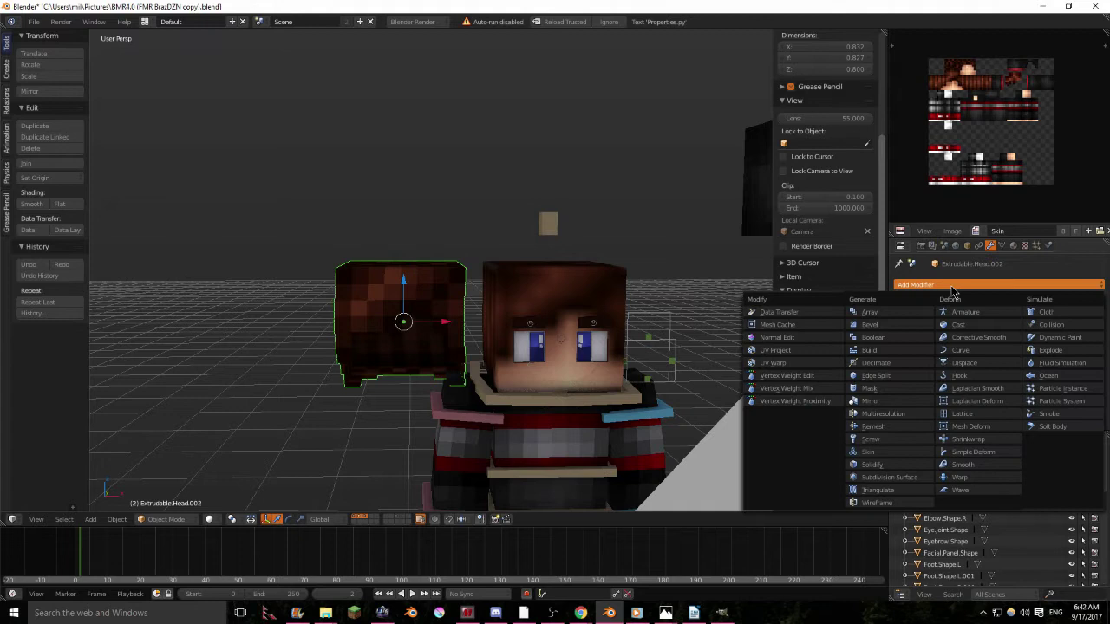
left_click(919, 466)
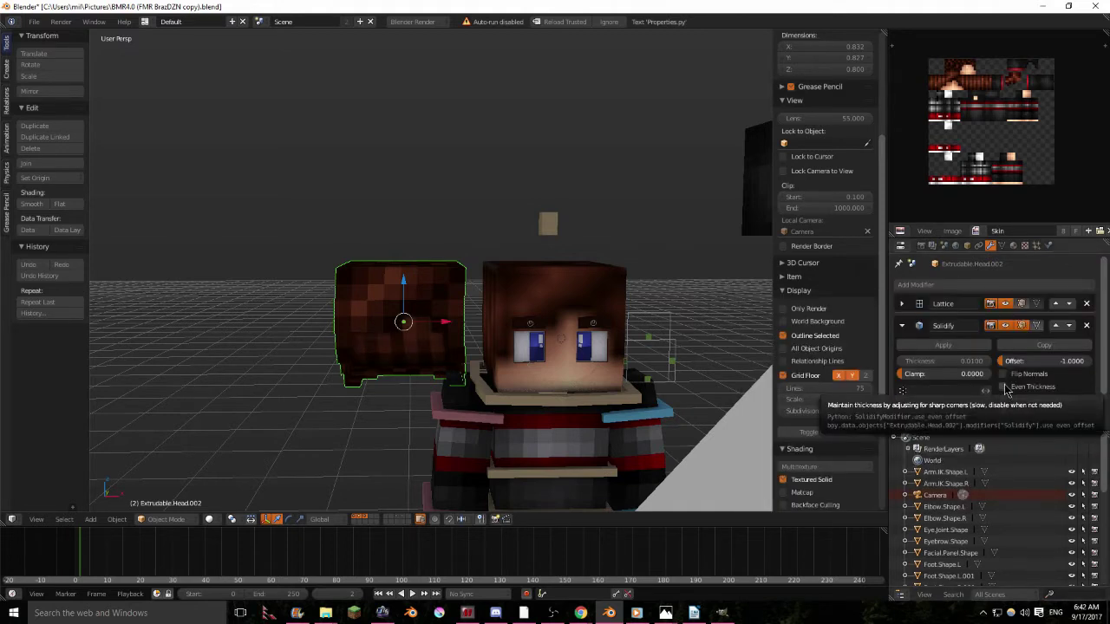
mouse_move(943, 360)
left_mouse_down()
mouse_move(1023, 361)
mouse_move(945, 360)
left_mouse_up()
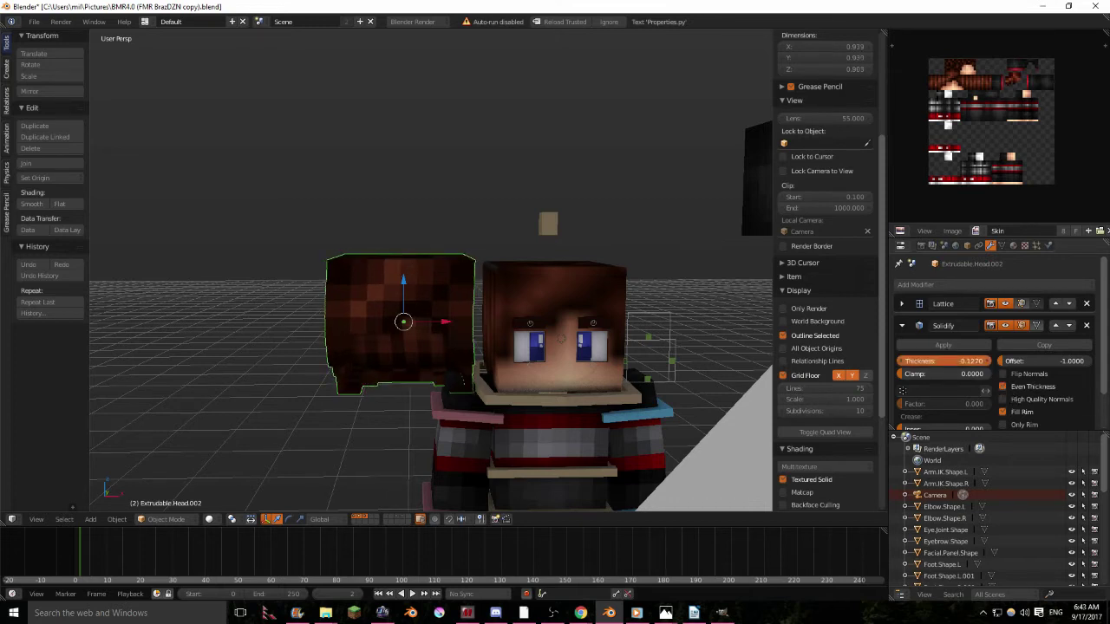
Set the hair object's Solidify thickness to about -0.131 and move it 1 unit along X onto the head.
left_click_drag(945, 361, 945, 361)
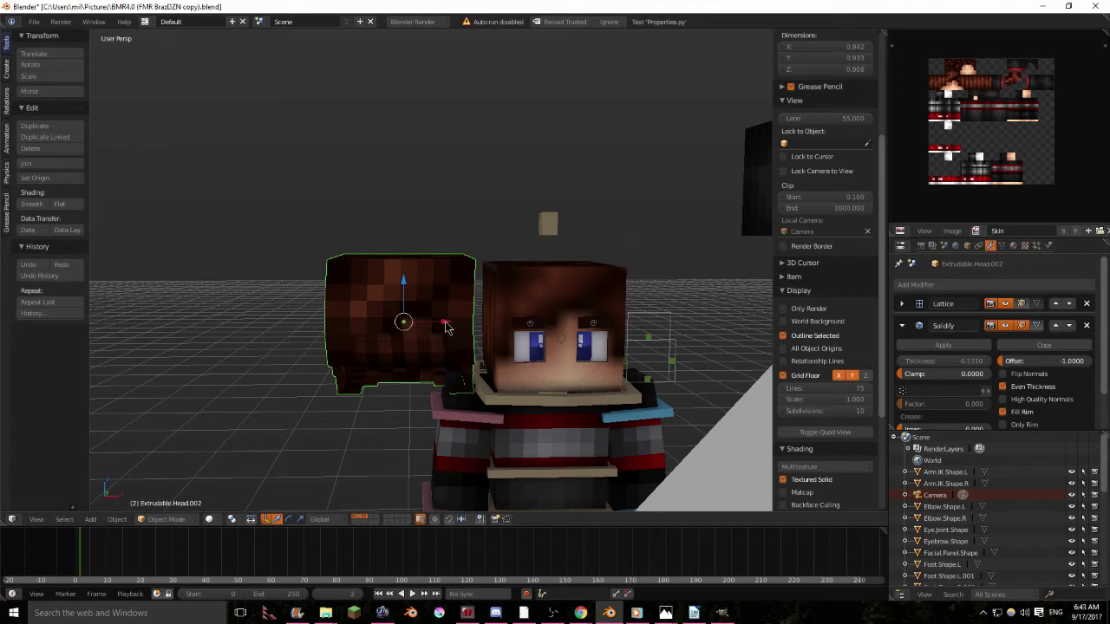
key("g")
key("x")
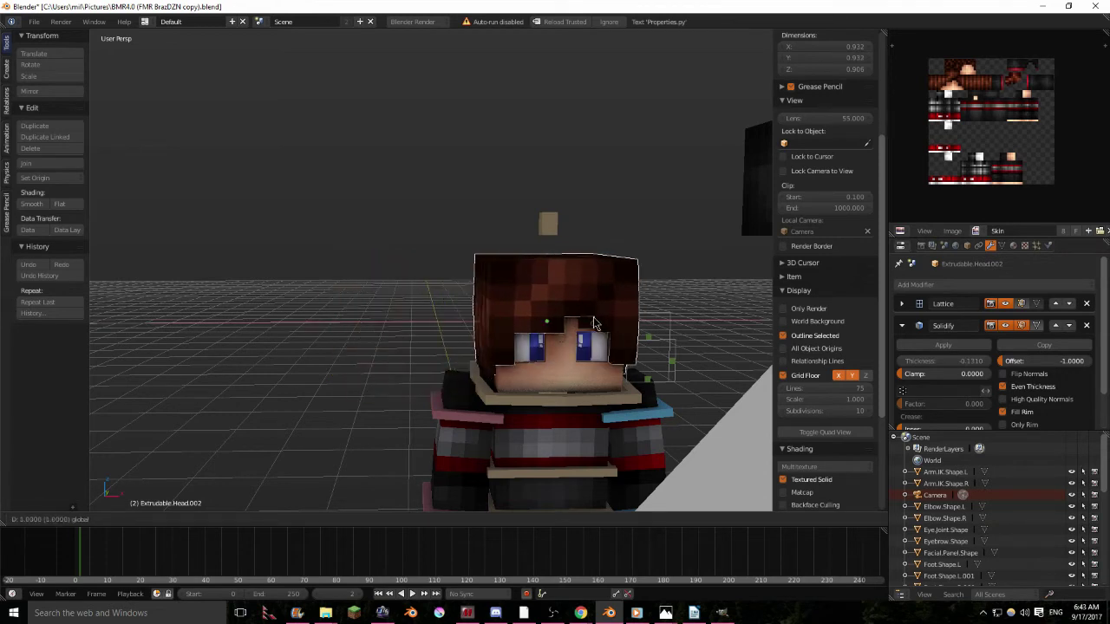
left_click(594, 324)
Select the head cube carrying the hood and fringe, isolate it in local view and enter Edit Mode.
middle_click_drag(545, 315, 444, 308)
right_click(495, 278)
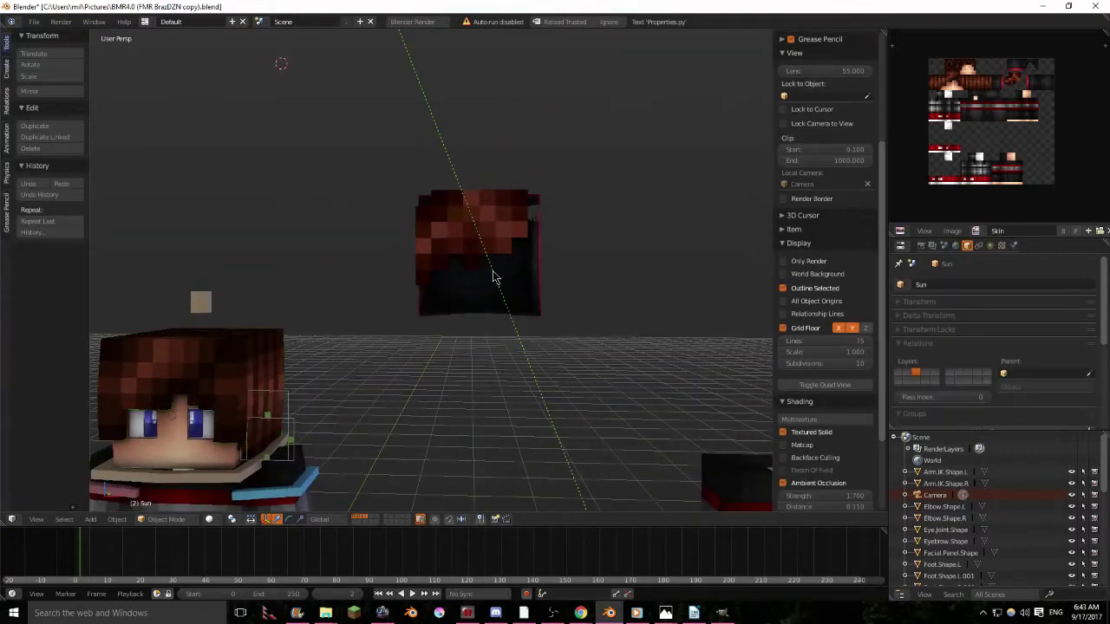
right_click(492, 277)
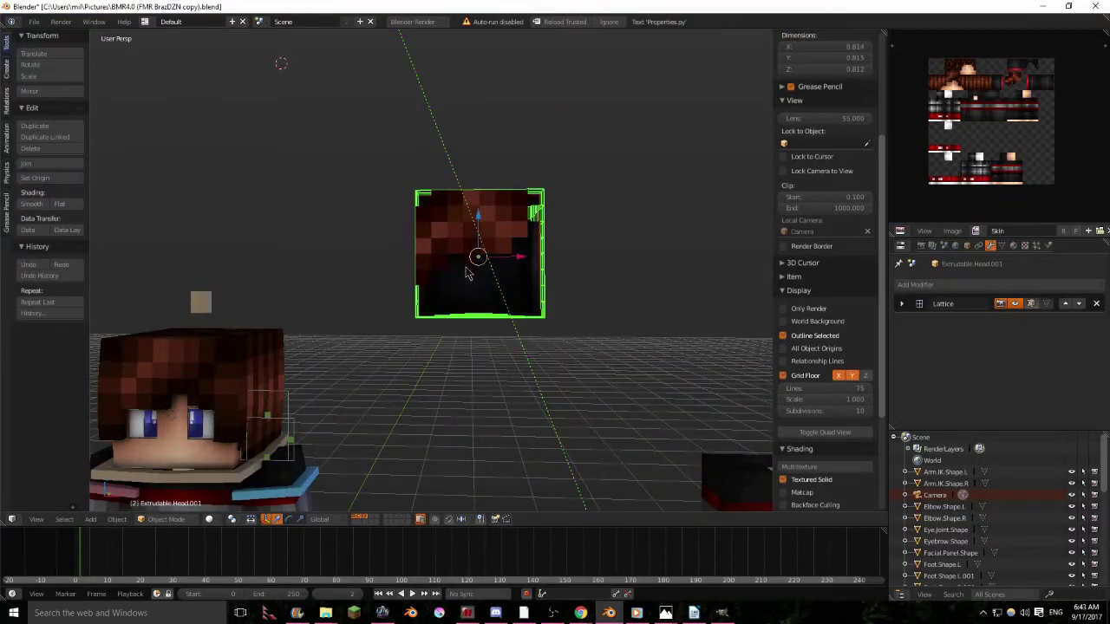
key("KP_Divide")
mouse_move(515, 228)
middle_mouse_down()
mouse_move(638, 205)
mouse_move(741, 227)
mouse_move(485, 217)
mouse_move(450, 173)
mouse_move(458, 116)
middle_mouse_up()
key("Tab")
Clear the selection and circle-select the dark hood and red trim faces on the cube's first sides and top.
key("a")
key("c")
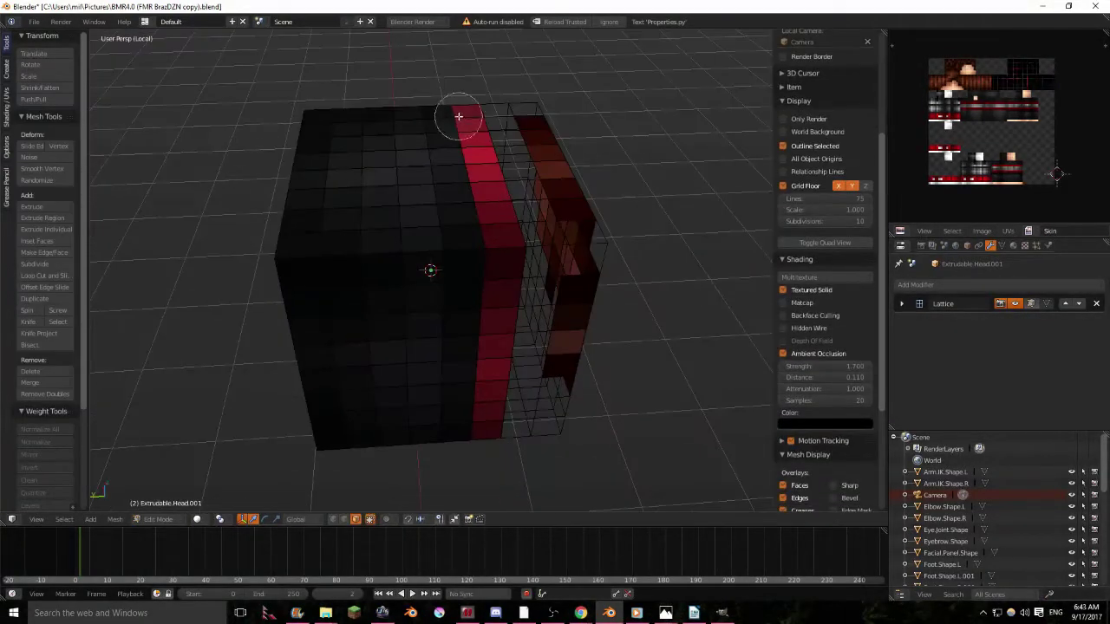
mouse_move(439, 118)
left_mouse_down()
mouse_move(459, 234)
mouse_move(466, 391)
mouse_move(389, 421)
mouse_move(381, 305)
mouse_move(309, 280)
mouse_move(388, 205)
left_mouse_up()
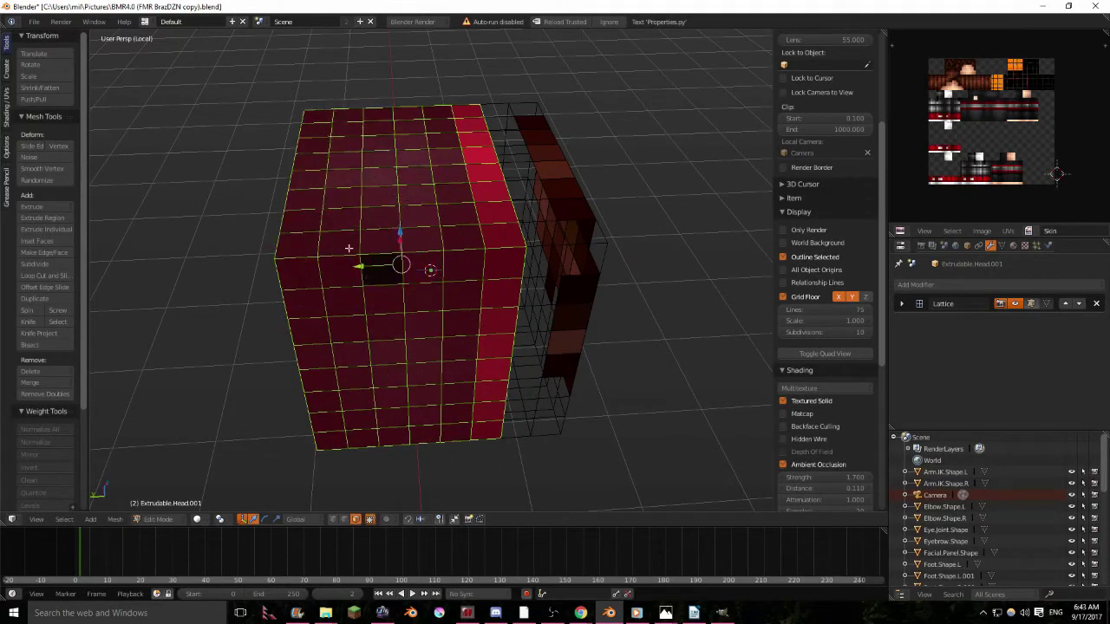
middle_click_drag(348, 248, 504, 197)
key("c")
mouse_move(579, 149)
left_mouse_down()
mouse_move(578, 299)
mouse_move(598, 363)
mouse_move(349, 352)
mouse_move(490, 167)
left_mouse_up()
Add the hood and red trim faces on the cube's opposite side and underside to the selection.
mouse_move(475, 262)
middle_mouse_down()
mouse_move(520, 251)
mouse_move(412, 147)
middle_mouse_up()
key("c")
mouse_move(397, 211)
left_mouse_down()
mouse_move(453, 404)
mouse_move(525, 99)
mouse_move(471, 322)
left_mouse_up()
right_click(470, 321)
mouse_move(471, 322)
middle_mouse_down()
mouse_move(469, 336)
mouse_move(418, 331)
middle_mouse_up()
key("c")
mouse_move(403, 314)
left_mouse_down()
mouse_move(562, 331)
mouse_move(537, 414)
left_mouse_up()
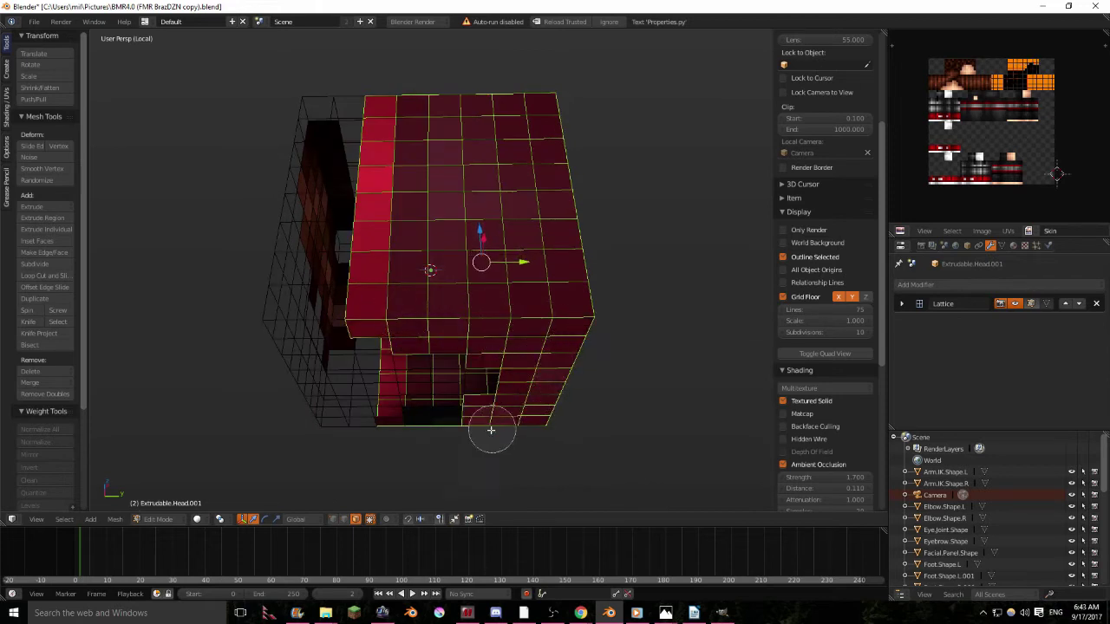
key("Escape")
Separate the selected hood faces into their own object and return to Object Mode.
mouse_move(417, 440)
middle_mouse_down()
mouse_move(355, 280)
mouse_move(152, 251)
mouse_move(664, 277)
mouse_move(587, 222)
mouse_move(535, 164)
mouse_move(537, 201)
mouse_move(470, 260)
middle_mouse_up()
key("ctrl+n")
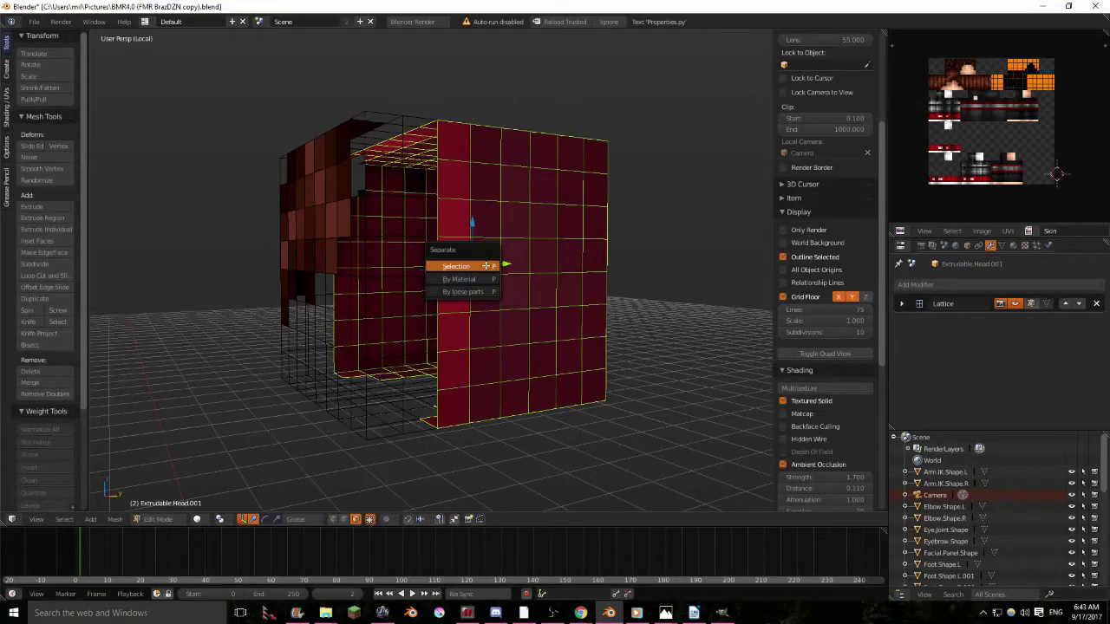
left_click(486, 260)
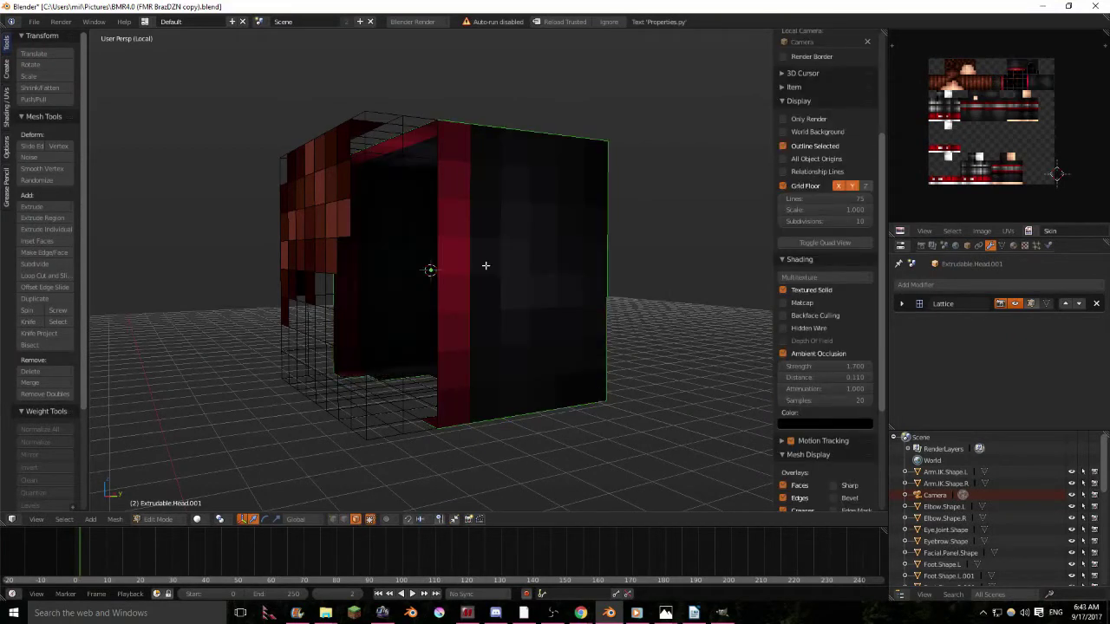
key("Tab")
middle_click_drag(486, 272, 567, 256)
right_click(560, 277)
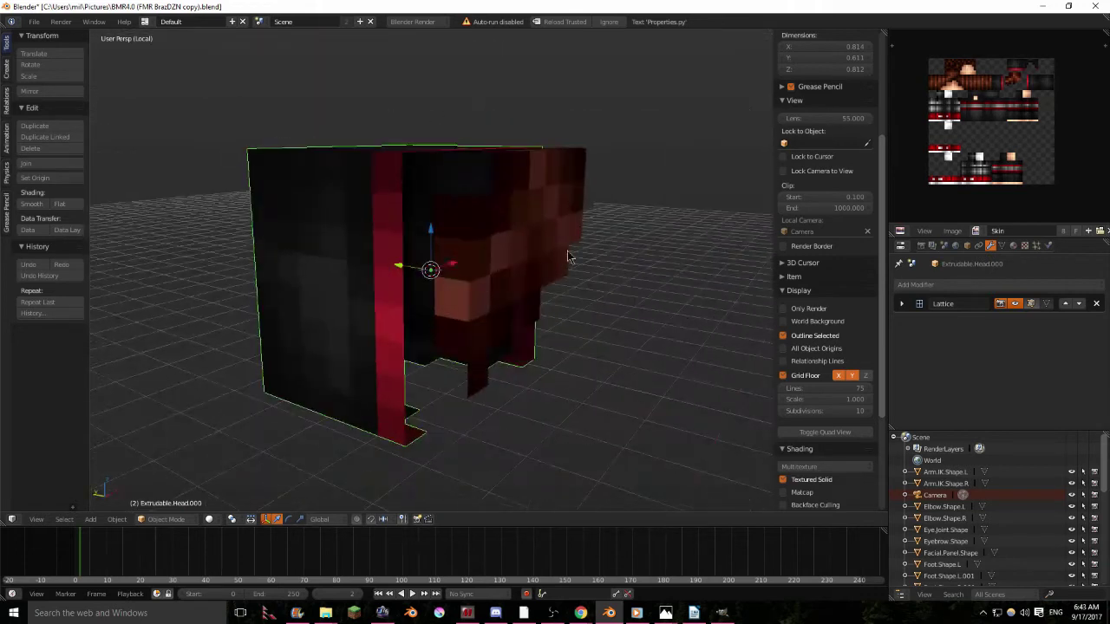
key("ctrl+m")
key("x")
key("x")
key("x")
right_click(491, 246)
key("a")
middle_click_drag(490, 250, 376, 234)
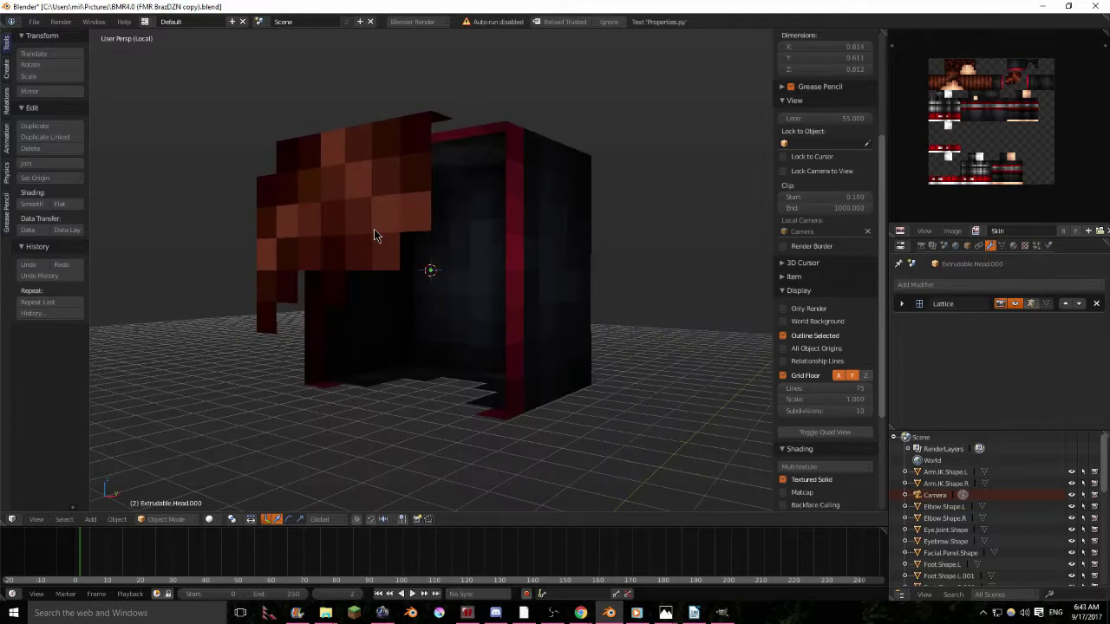
Enter Edit Mode on the remaining head mesh and select all brown fringe faces on its front.
right_click(340, 141)
middle_click_drag(345, 149, 450, 222)
middle_click_drag(574, 159, 551, 208)
key("Tab")
middle_click_drag(427, 247, 528, 183)
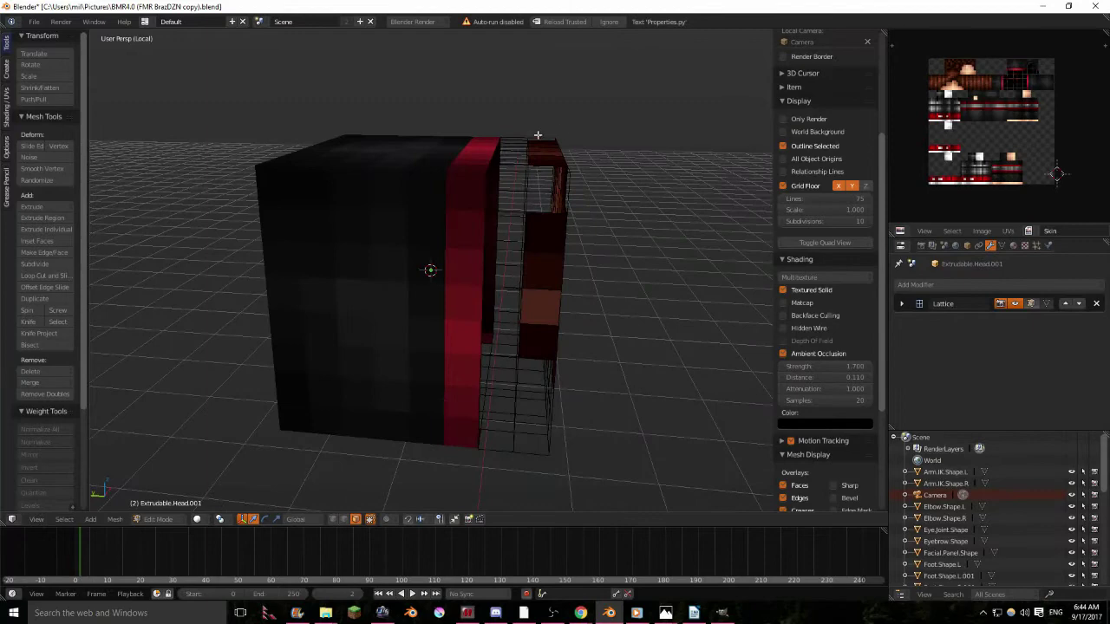
middle_click_drag(596, 265, 476, 246)
mouse_move(498, 213)
left_mouse_down()
mouse_move(402, 164)
mouse_move(339, 196)
mouse_move(309, 276)
left_mouse_up()
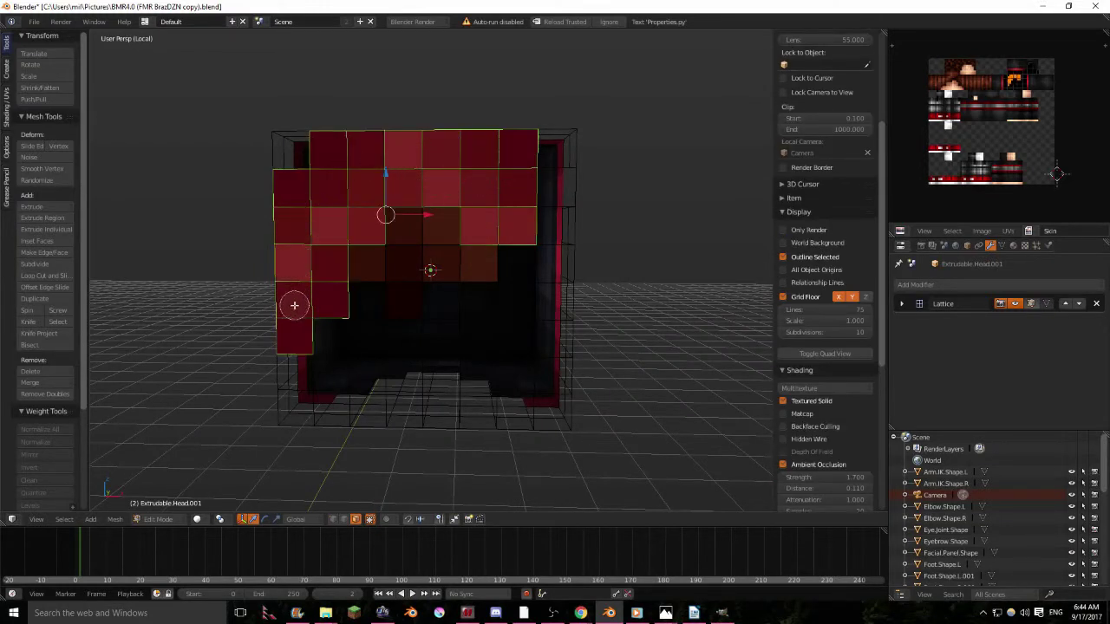
left_click_drag(406, 272, 451, 243)
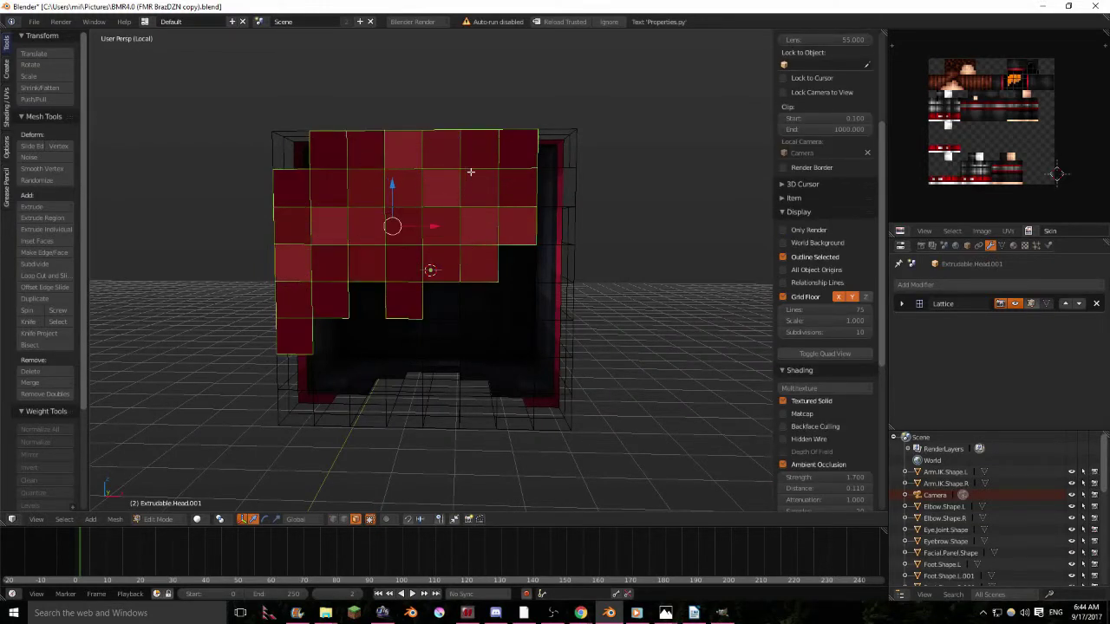
Separate the selected fringe faces into their own object and return to Object Mode.
key("p")
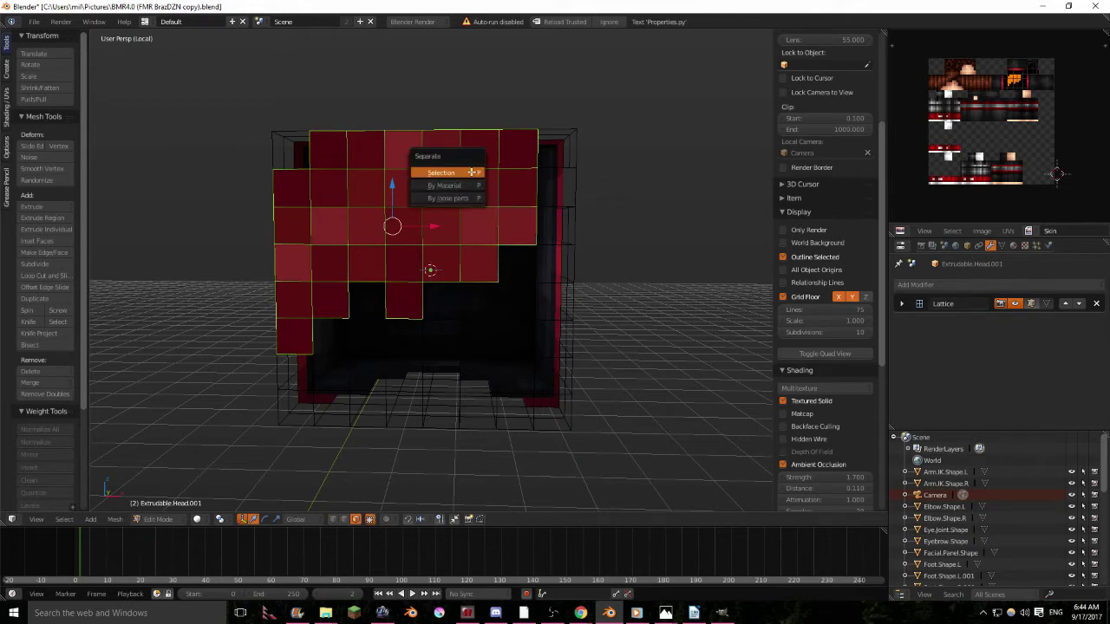
left_click(472, 172)
key("Tab")
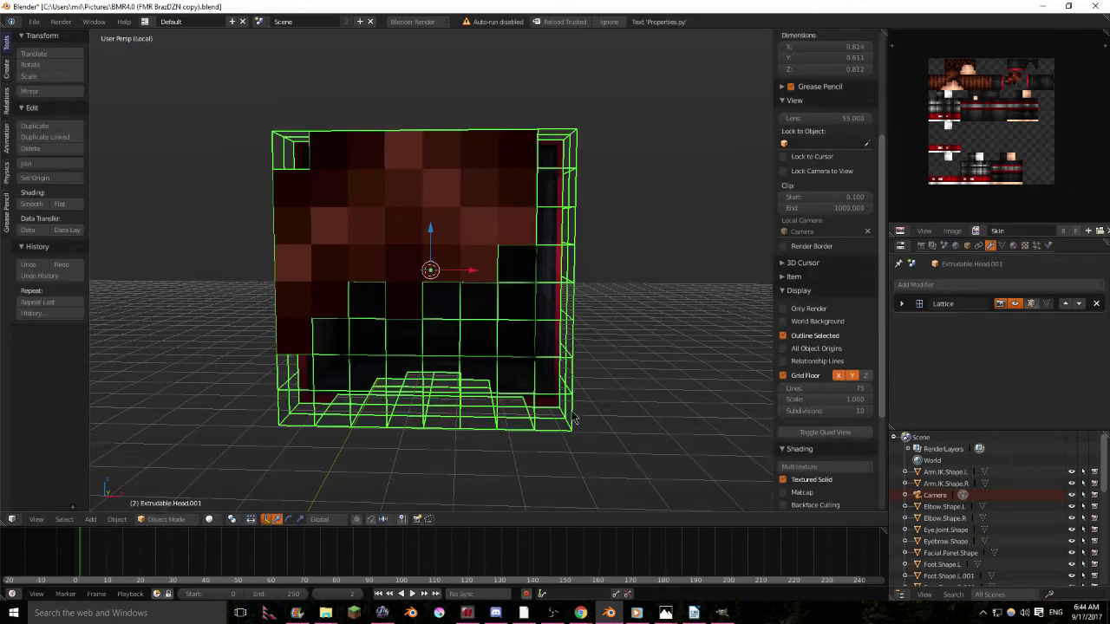
Delete the leftover transparent head mesh around the fringe.
key("x")
left_click(582, 453)
middle_click_drag(587, 372, 698, 368)
middle_click_drag(461, 261, 376, 318)
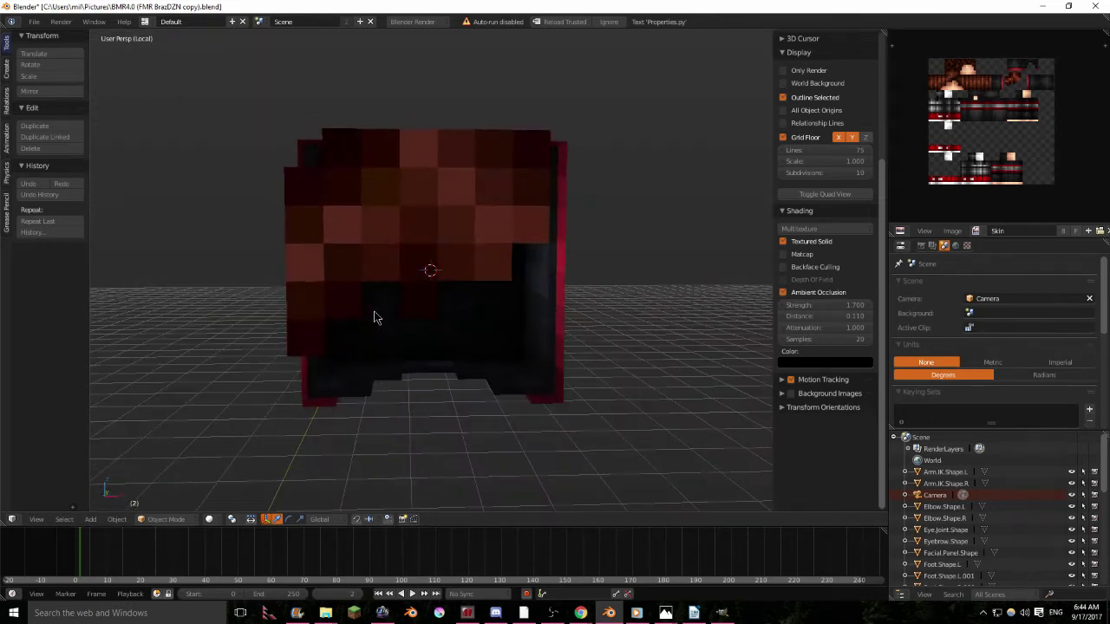
Open the fringe object in Edit Mode and extrude all its faces outward by about 0.043.
right_click(521, 139)
middle_click_drag(508, 293, 511, 321)
scroll(517, 315, "up", 3)
scroll(517, 315, "down", 2)
key("Tab")
middle_click_drag(513, 218, 519, 333, "shift")
scroll(523, 228, "up", 2)
key("a")
key("e")
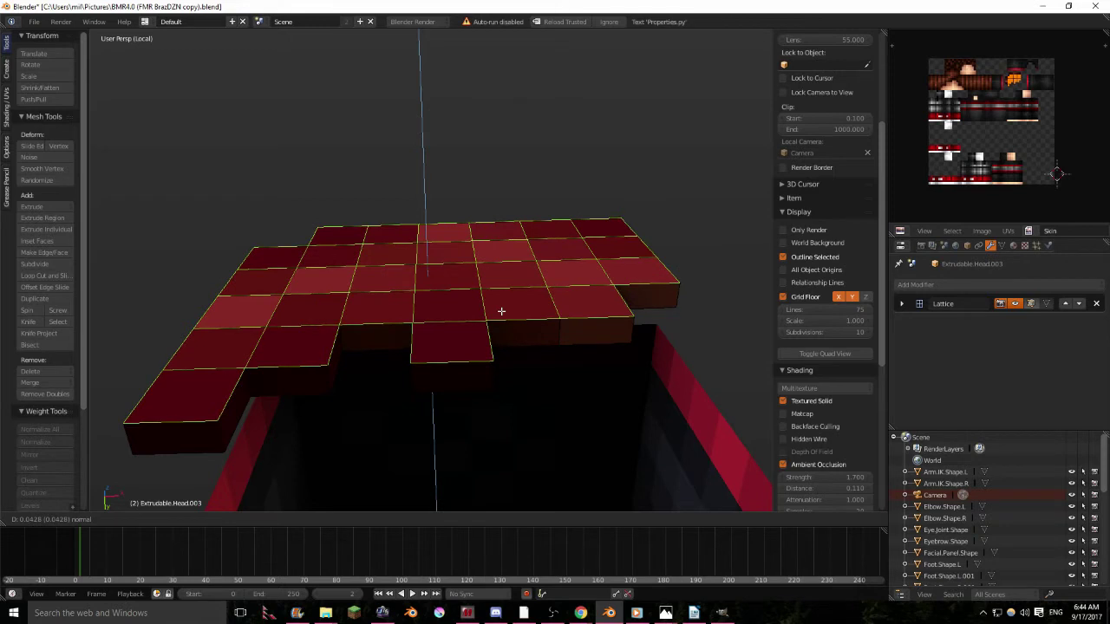
left_click(501, 311)
Remove fringe faces along the outer edge from the selection and extrude the remaining faces outward as a second layer.
middle_click_drag(500, 310, 508, 212)
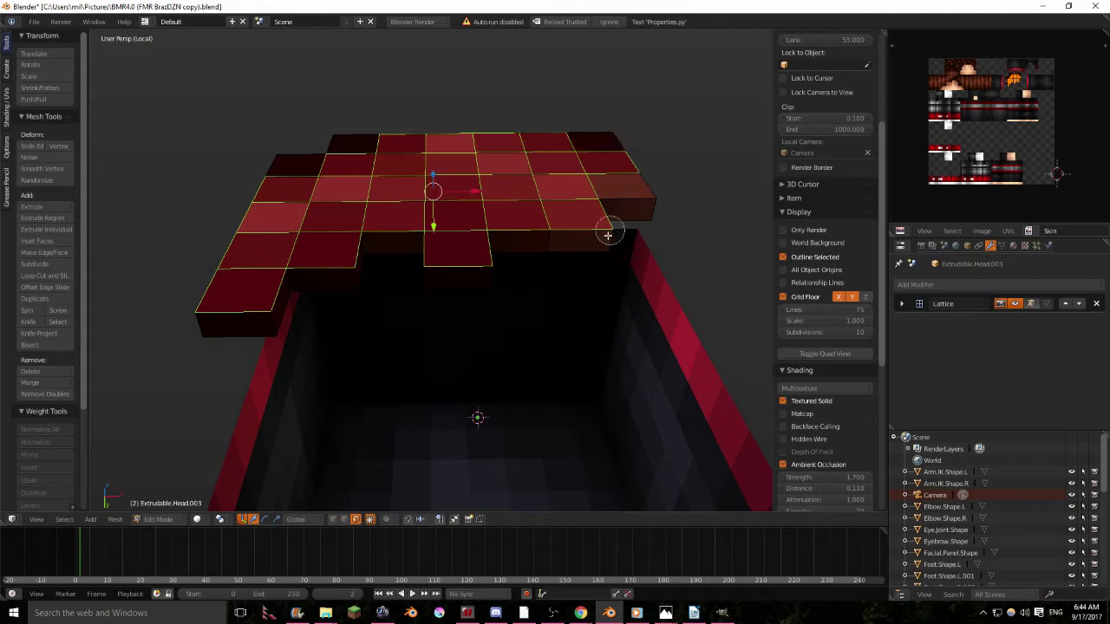
right_click(368, 267, "shift")
right_click(250, 325, "shift")
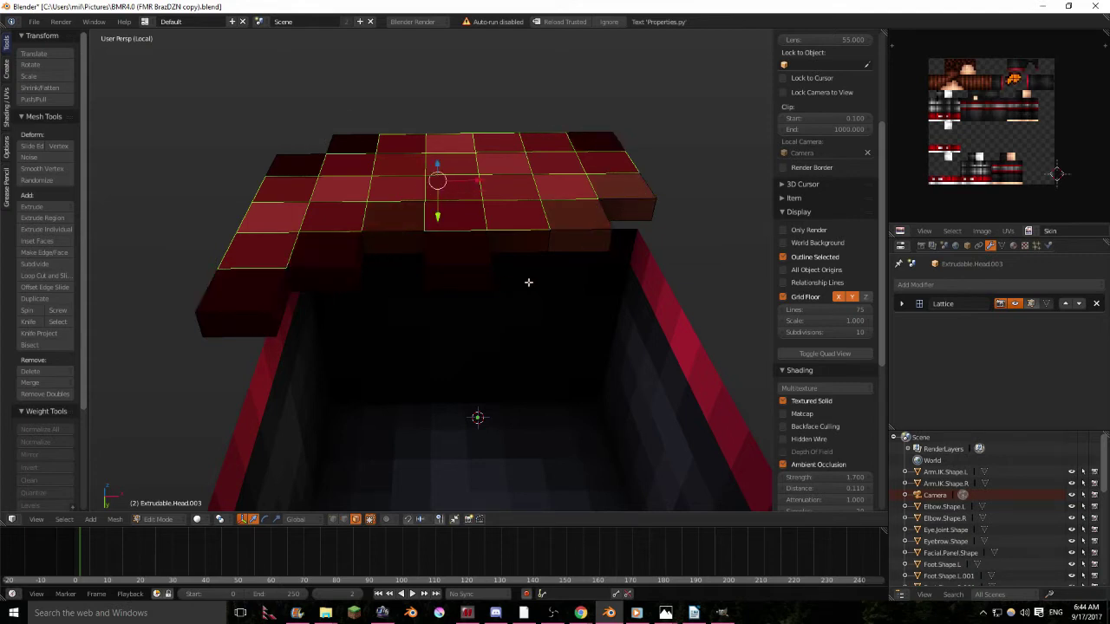
key("a")
key("ctrl+z")
key("e")
left_click(570, 276)
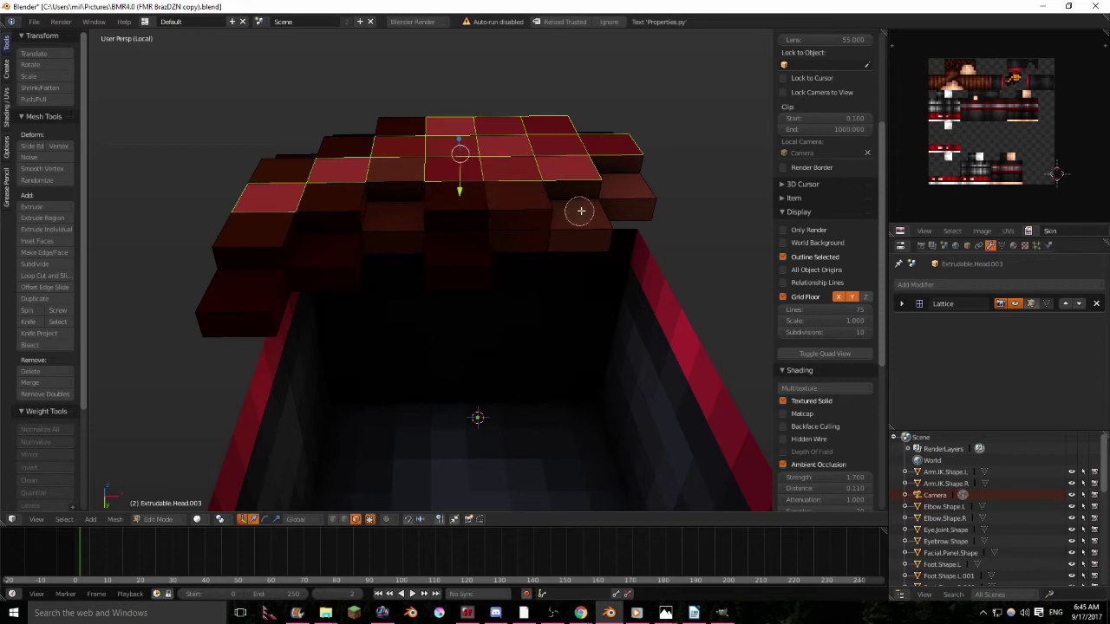
Extrude two more progressively smaller groups of inner fringe faces outward to build stepped hair layers.
key("e")
left_click(652, 189)
middle_click_drag(652, 189, 632, 197)
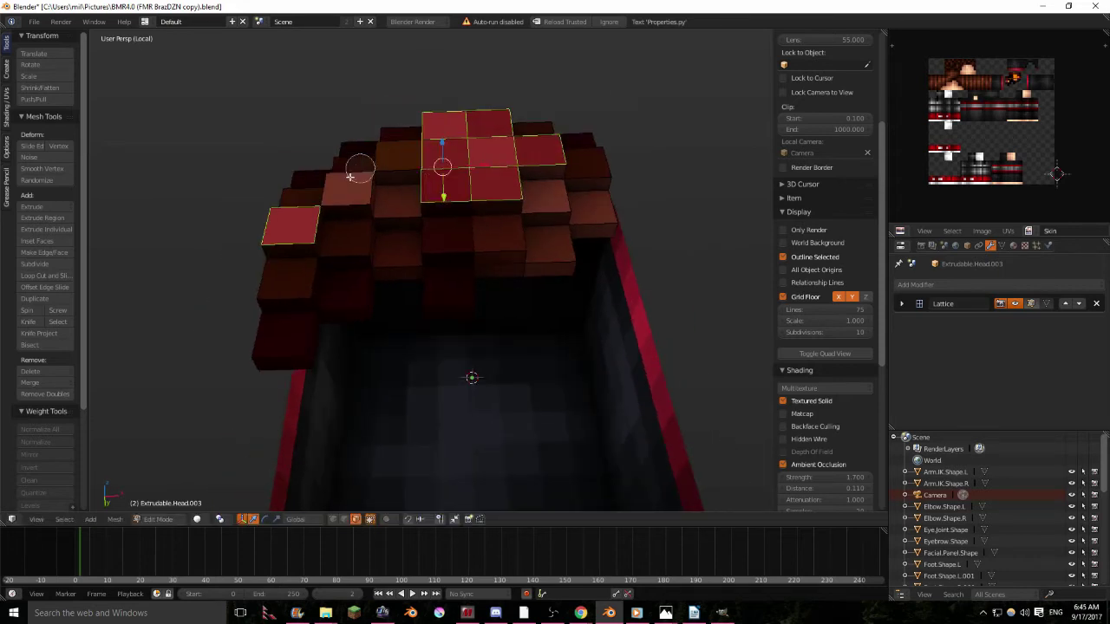
key("e")
left_click(422, 92)
middle_click_drag(421, 91, 492, 267)
Return to Object Mode and scale the fringe object along Y to a depth of about 0.257.
key("Tab")
key("s")
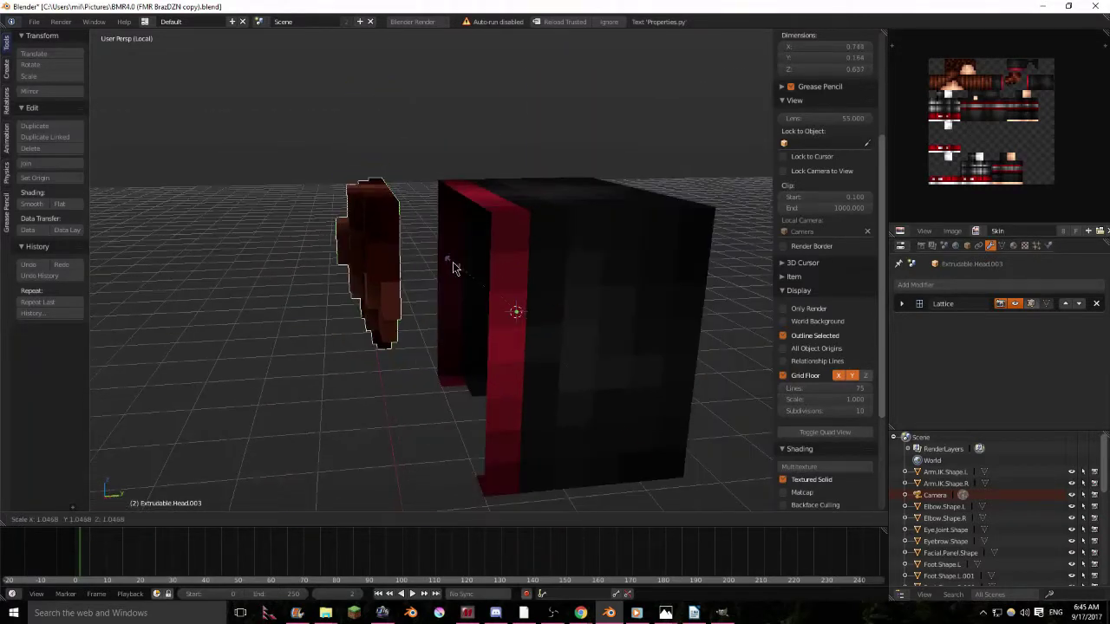
key("y")
left_click(323, 282)
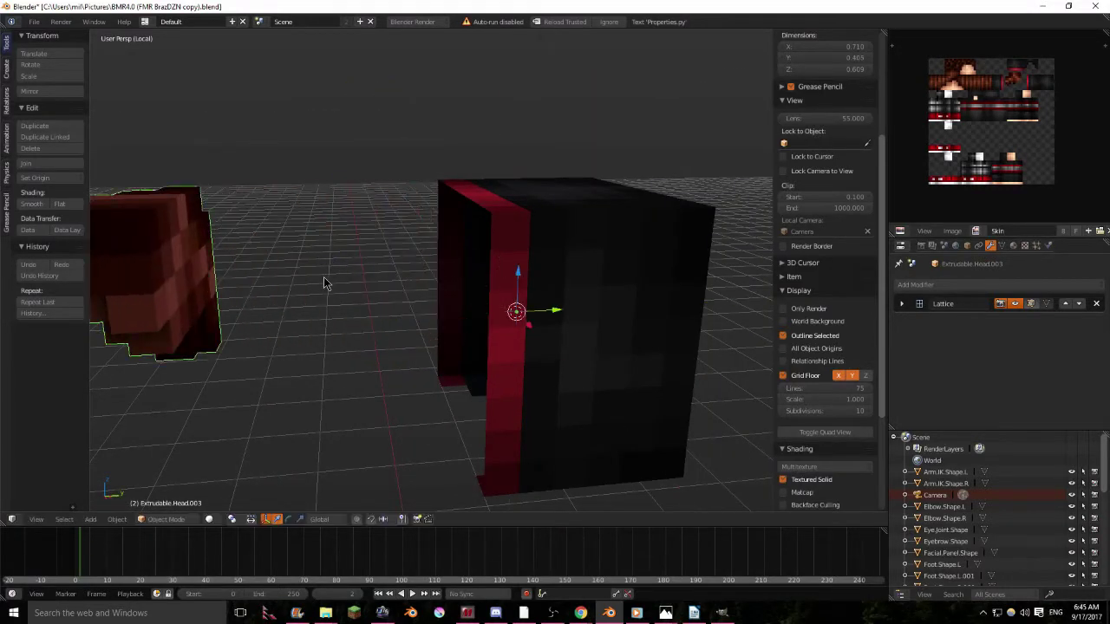
middle_click_drag(698, 318, 546, 326)
key("s")
key("y")
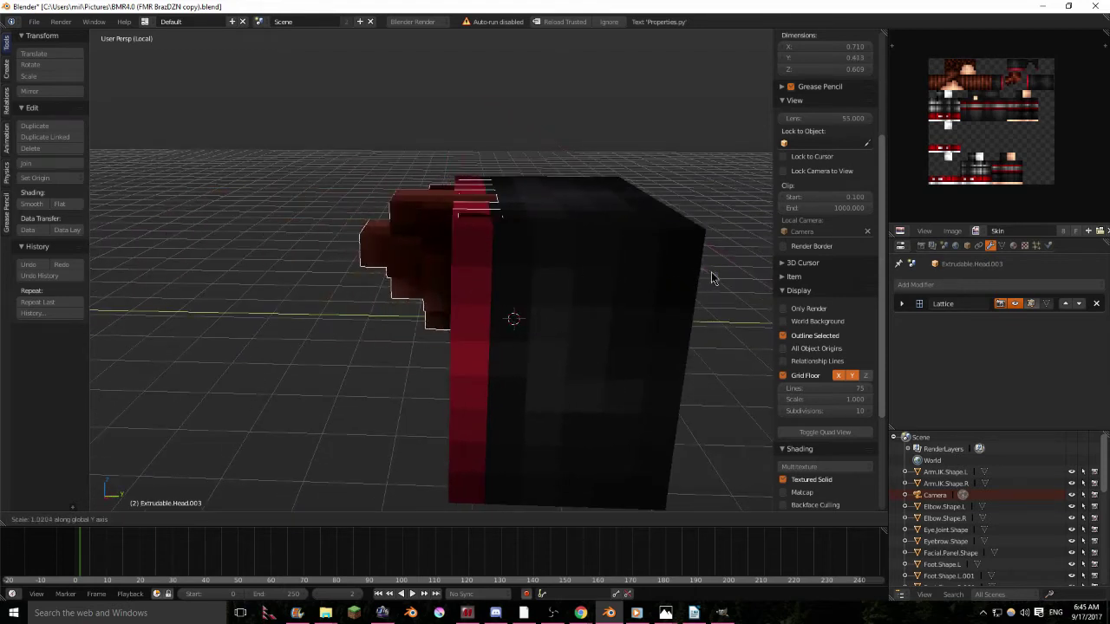
left_click(780, 277)
Move the fringe object along Y to sit in front of the hood's opening.
scroll(656, 253, "down", 5)
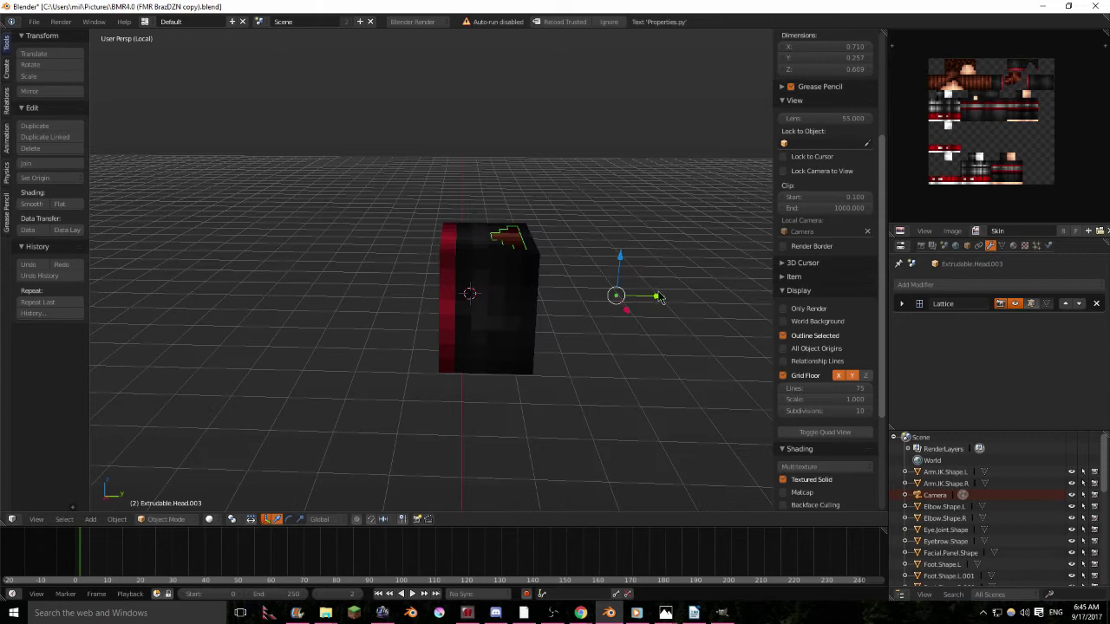
left_click_drag(659, 297, 581, 301)
left_click(565, 300)
Add a Solidify modifier to the hood object with Even Thickness enabled and a thickness of about -0.132.
middle_click_drag(564, 300, 391, 286)
scroll(592, 287, "up", 3)
right_click(391, 286)
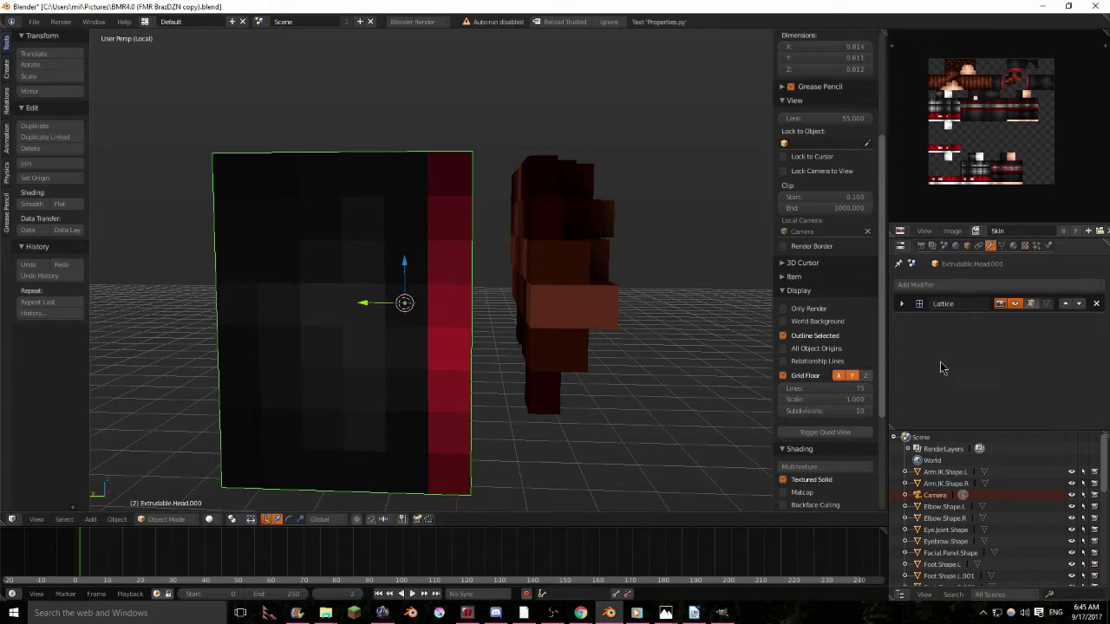
left_click(984, 285)
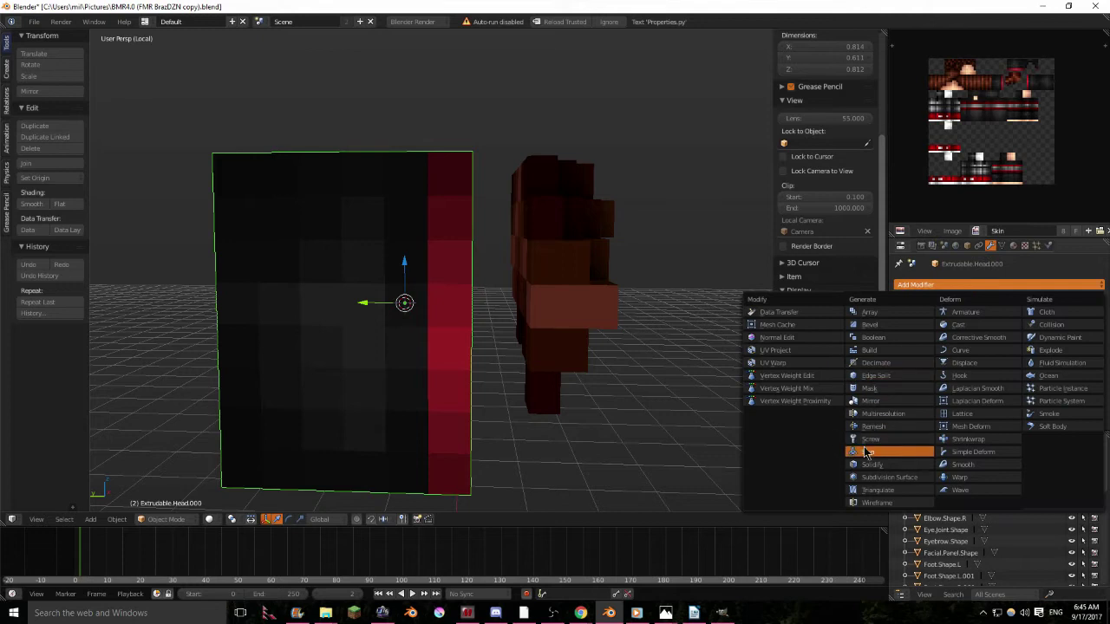
left_click(871, 464)
left_click_drag(988, 366, 1040, 366)
middle_click_drag(724, 309, 609, 321)
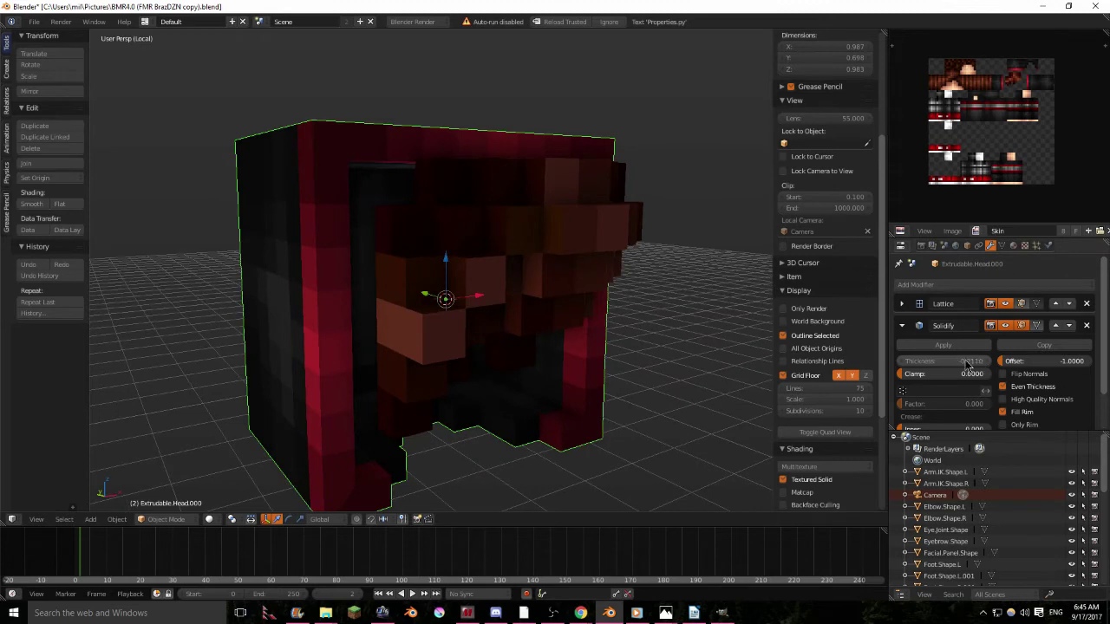
mouse_move(960, 367)
left_mouse_down()
mouse_move(1087, 368)
mouse_move(921, 367)
mouse_move(1002, 368)
mouse_move(949, 367)
left_mouse_up()
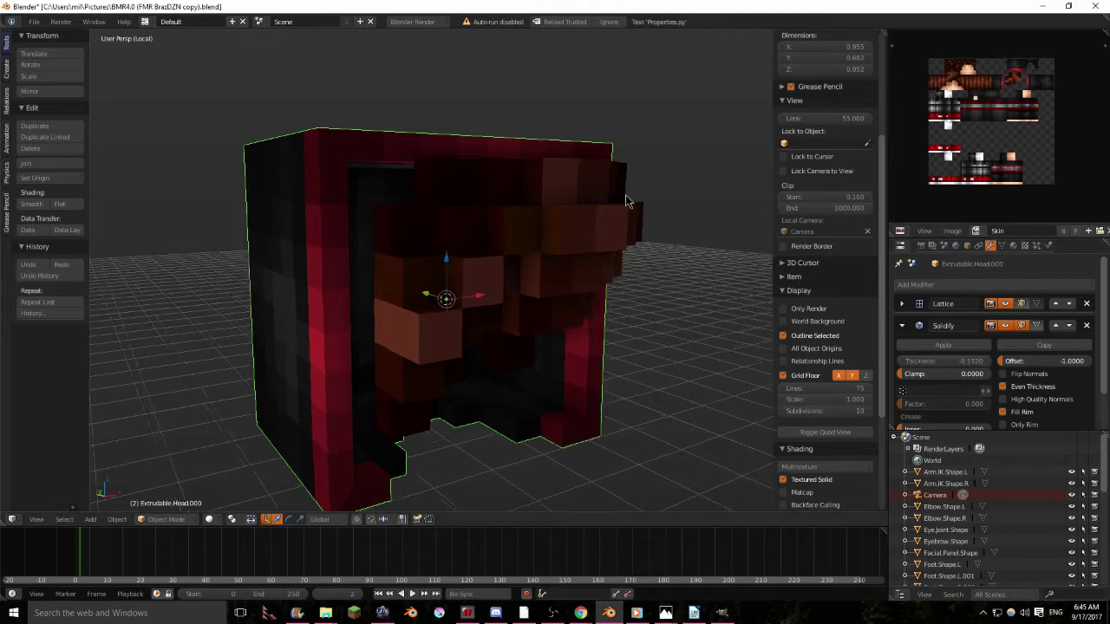
Leave local view and select the fringe object together with the hood.
middle_click_drag(364, 121, 412, 122)
middle_click_drag(485, 304, 444, 288)
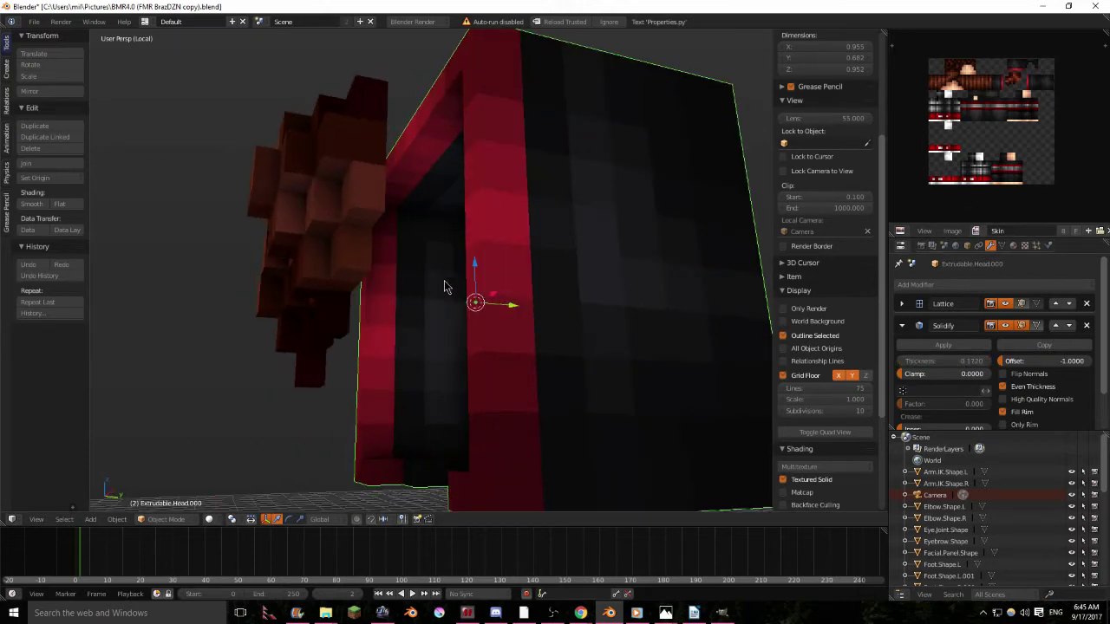
key("KP_Divide")
middle_click_drag(429, 289, 396, 293)
middle_click_drag(472, 227, 472, 212, "shift")
right_click(472, 212)
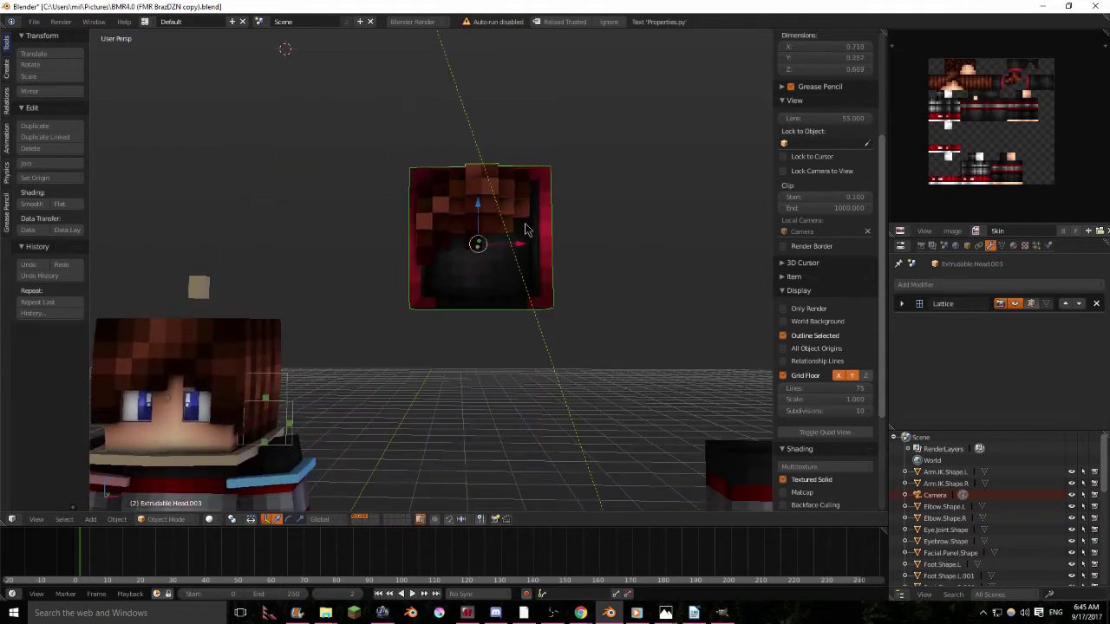
Move the fringe and hood sideways along X and down onto the character's head.
left_click_drag(475, 248, 196, 247)
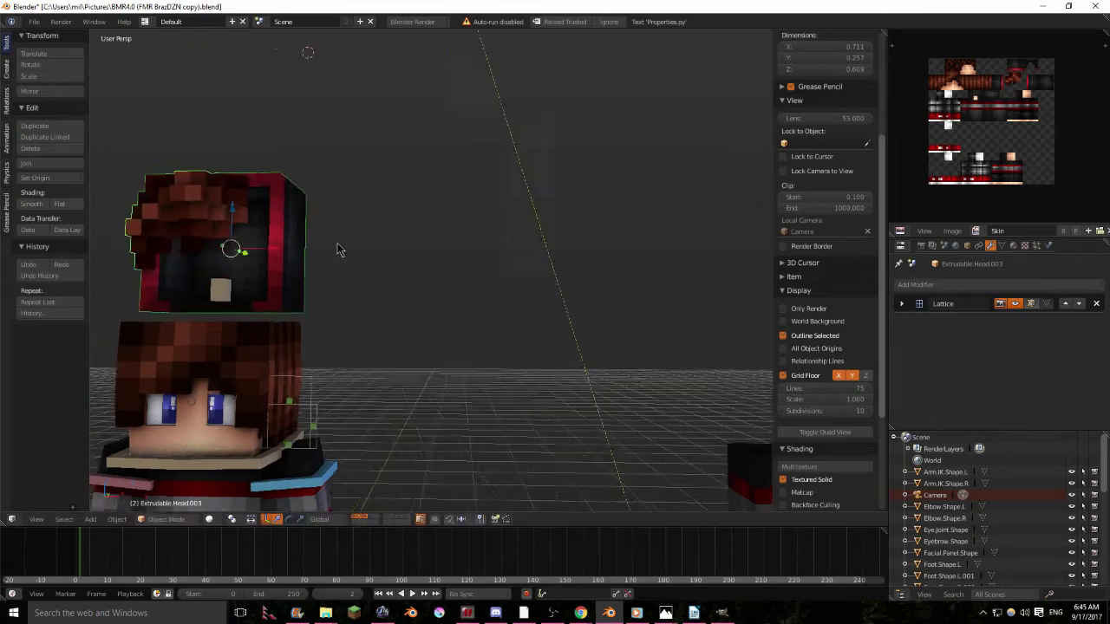
middle_click_drag(196, 247, 364, 228)
left_click_drag(364, 227, 369, 329)
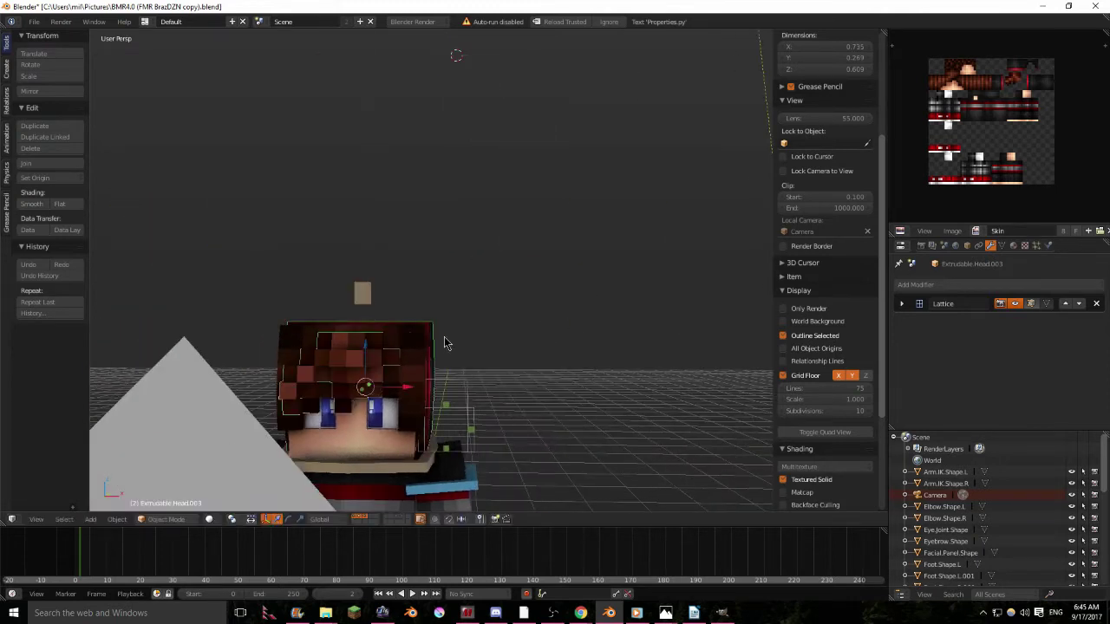
Select the hood on the head and adjust the thickness of its Solidify modifier.
scroll(515, 285, "up", 3)
middle_click_drag(515, 284, 540, 157)
right_click(540, 158)
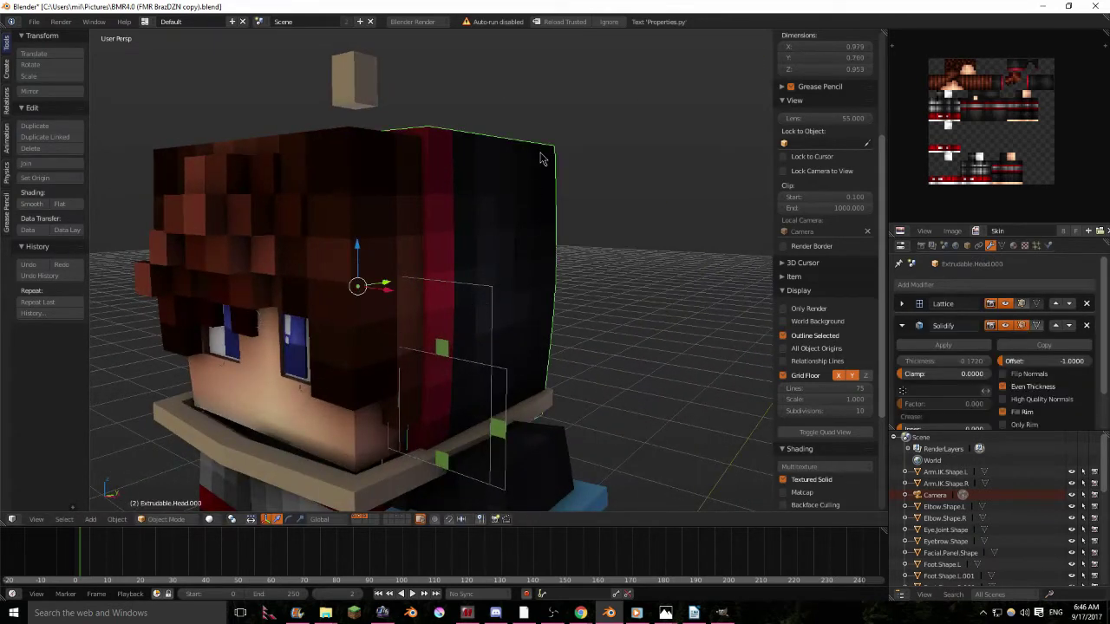
mouse_move(988, 368)
left_mouse_down()
mouse_move(1010, 367)
mouse_move(985, 368)
left_mouse_up()
Select the fringe object and reposition it along the global Y axis on the head.
middle_click_drag(659, 321, 616, 319)
right_click(189, 195)
middle_click_drag(189, 195, 546, 250)
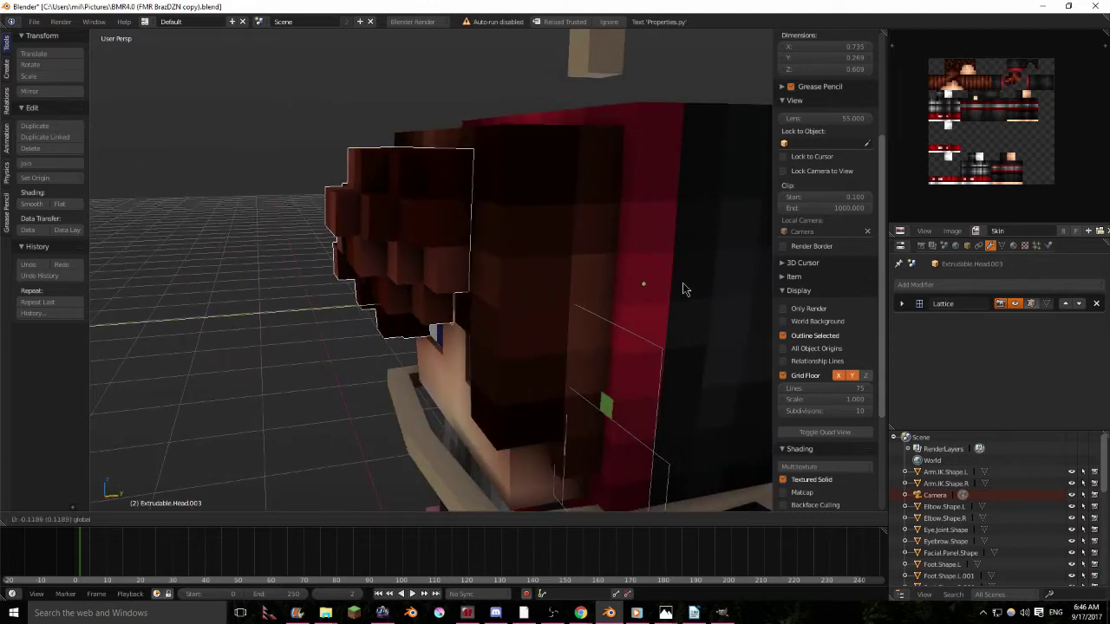
middle_click_drag(678, 280, 450, 246)
Select the pupils and set the Pupils.Bottom material's diffuse colour to dark red (R 0.173, G 0.015, B 0.017).
scroll(451, 255, "up", 4)
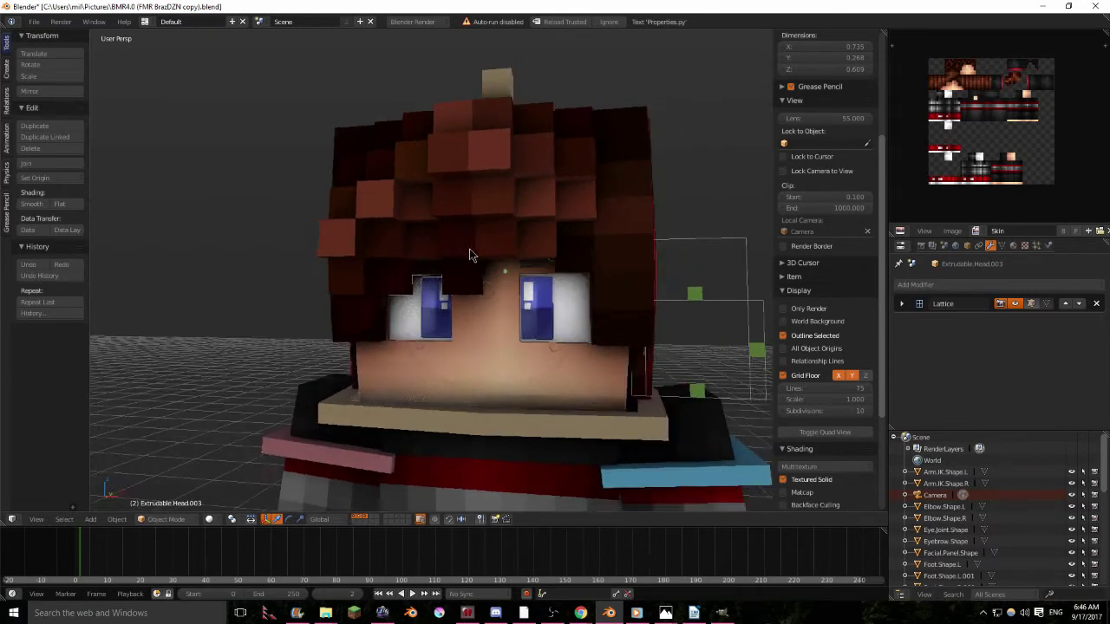
middle_click_drag(563, 328, 485, 293)
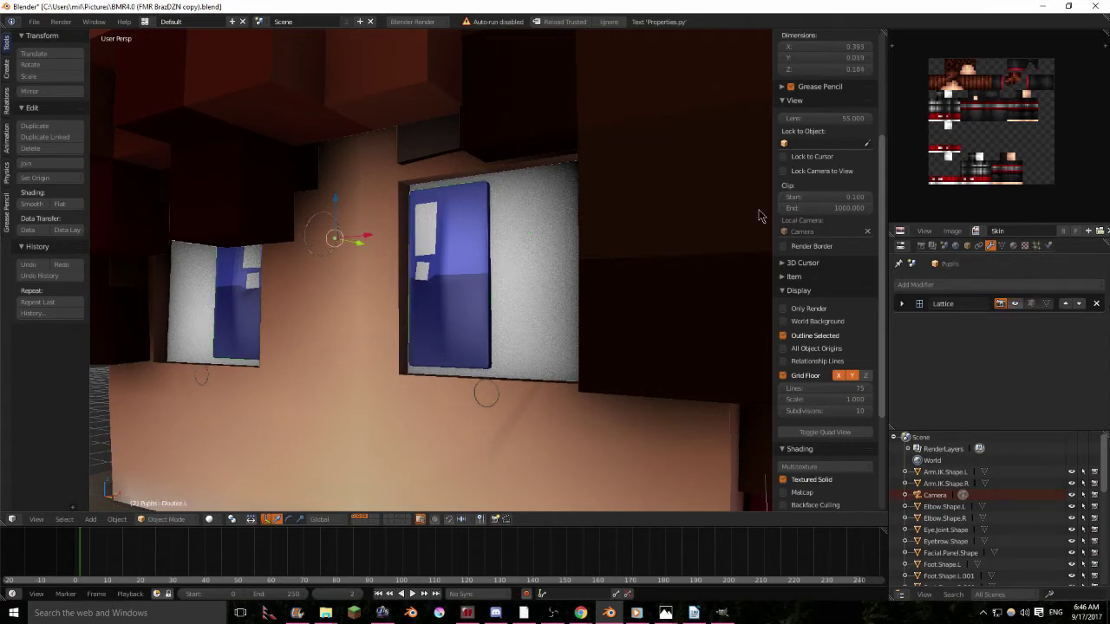
left_click(1012, 246)
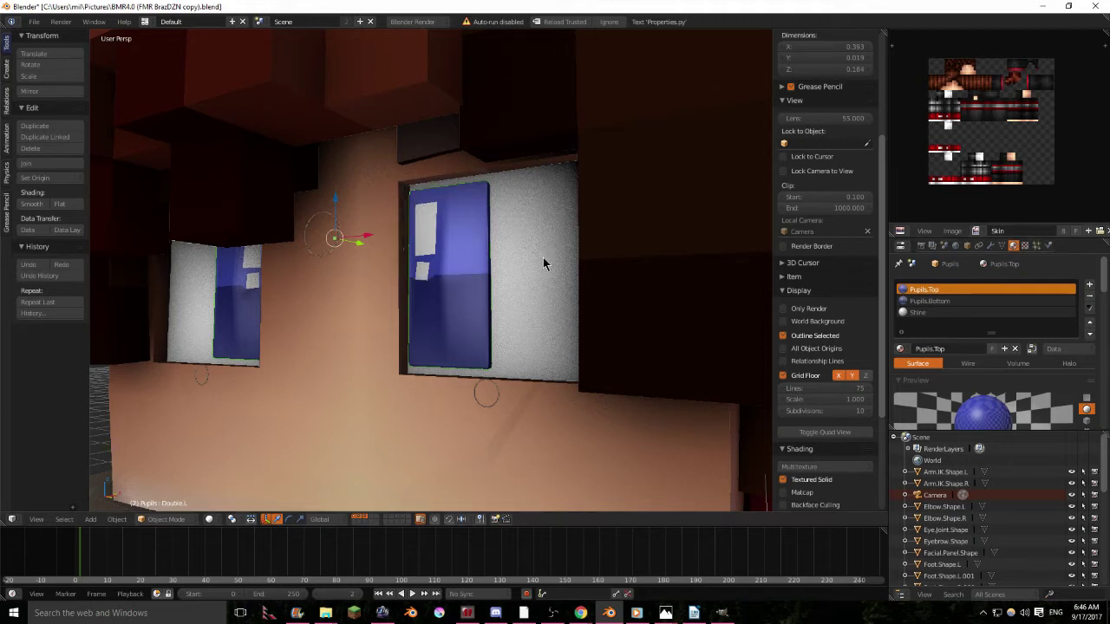
left_click(932, 301)
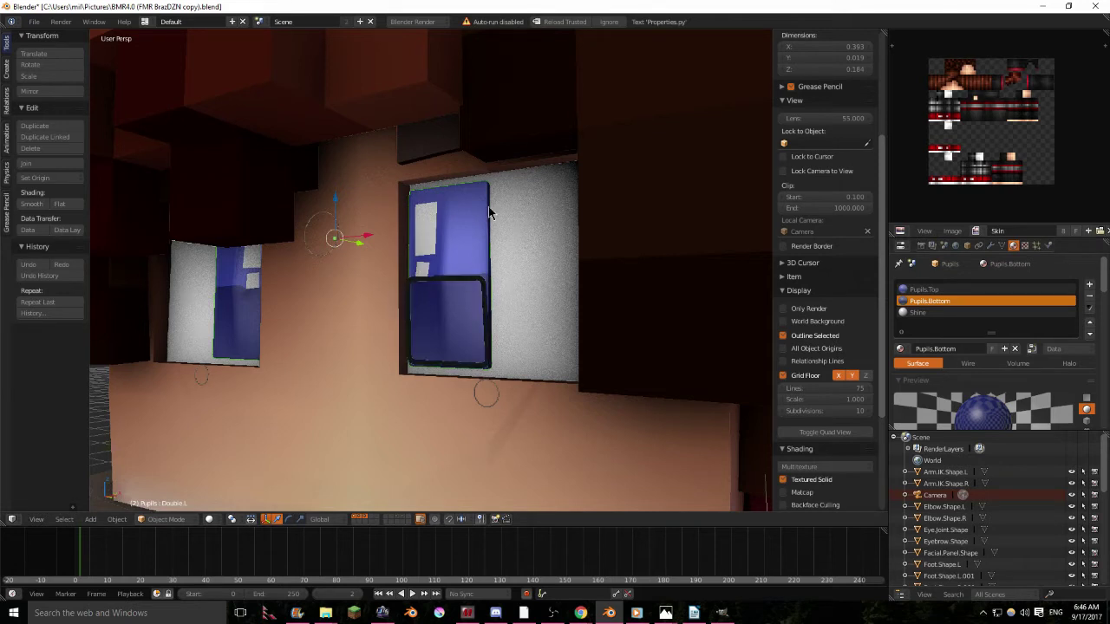
left_click(919, 312)
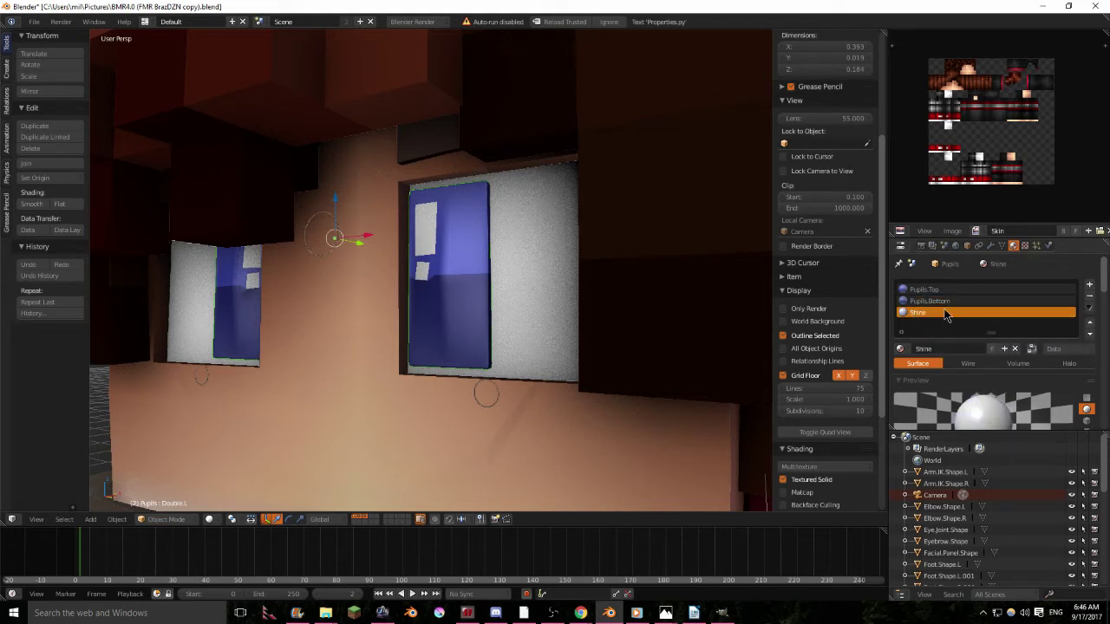
left_click(935, 302)
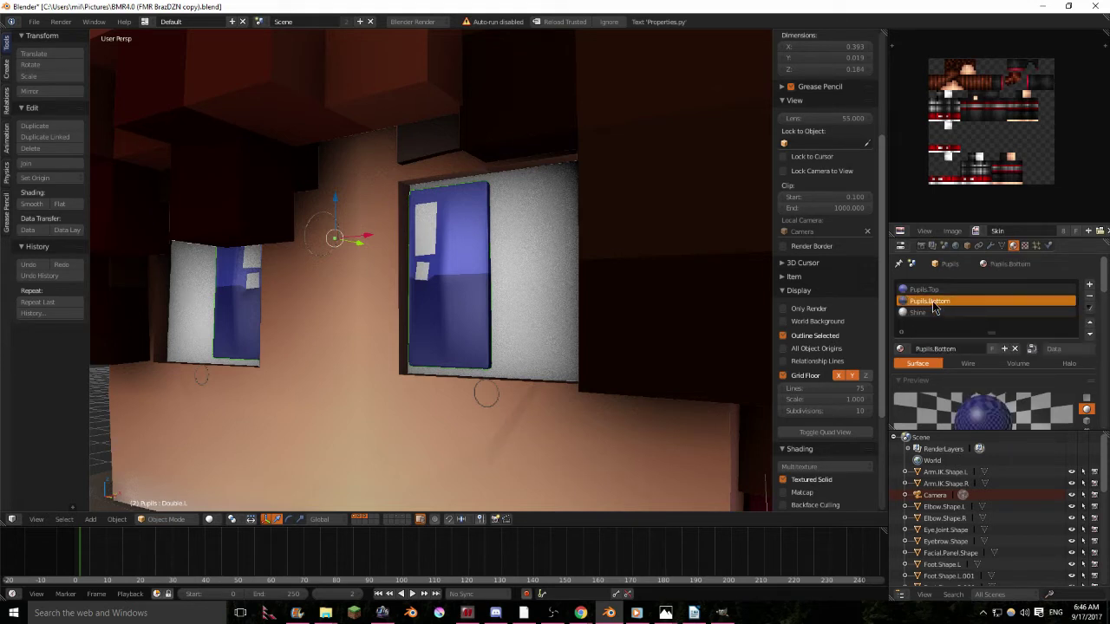
scroll(936, 306, "down", 5)
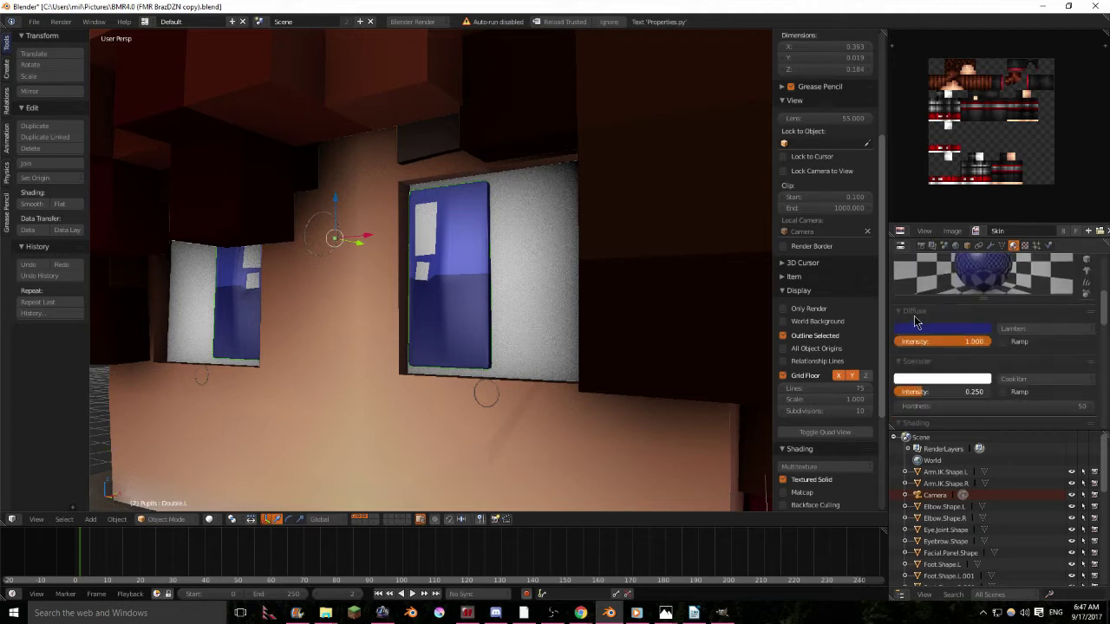
left_click(944, 330)
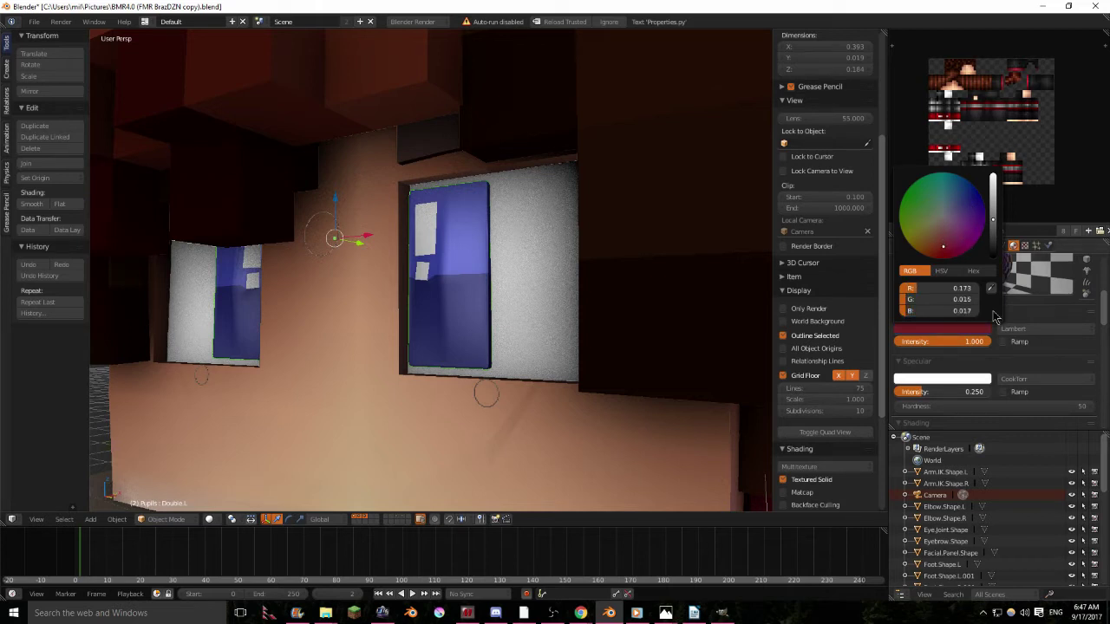
Set the Pupils.Top material's diffuse colour to a brighter red.
scroll(932, 295, "up", 5)
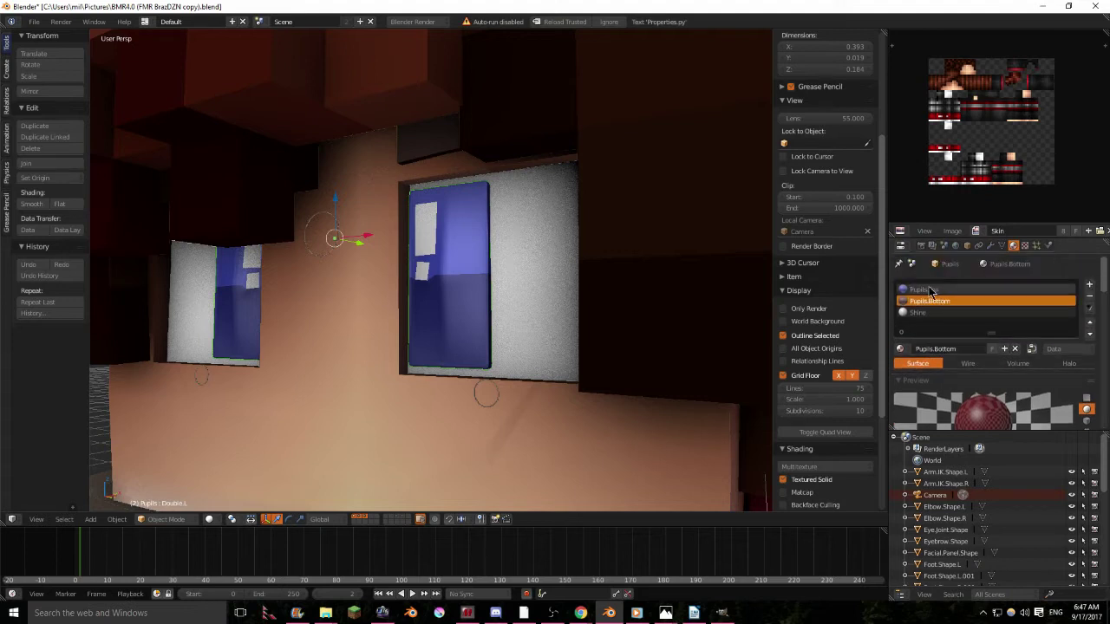
left_click(921, 289)
scroll(932, 295, "down", 4)
left_click(936, 399)
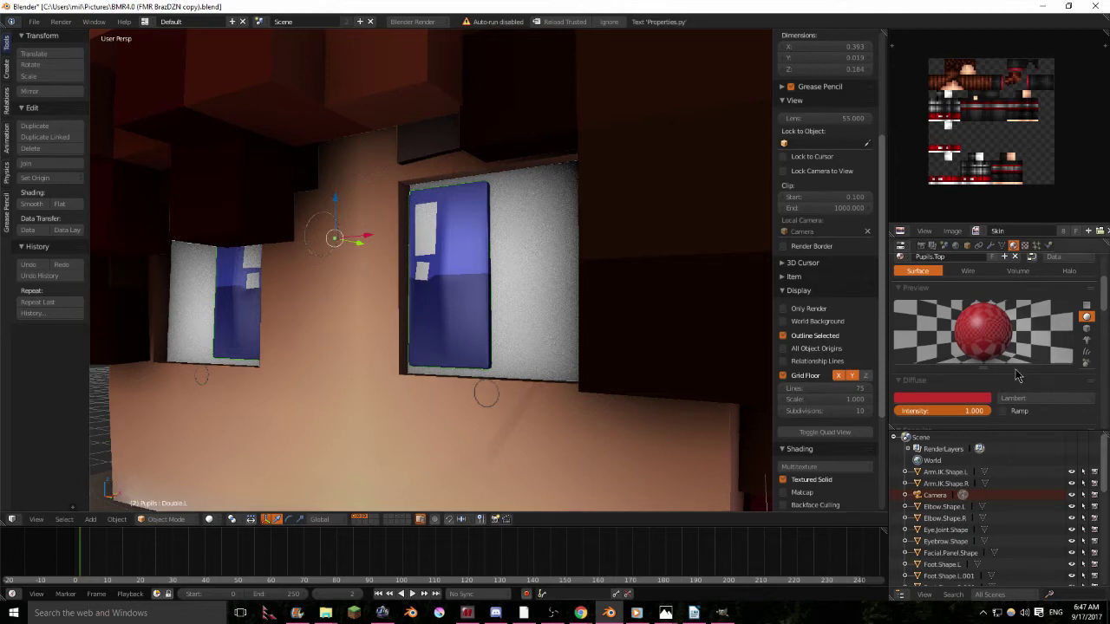
scroll(963, 379, "up", 4)
scroll(962, 379, "down", 4)
left_click(947, 399)
left_click(993, 267)
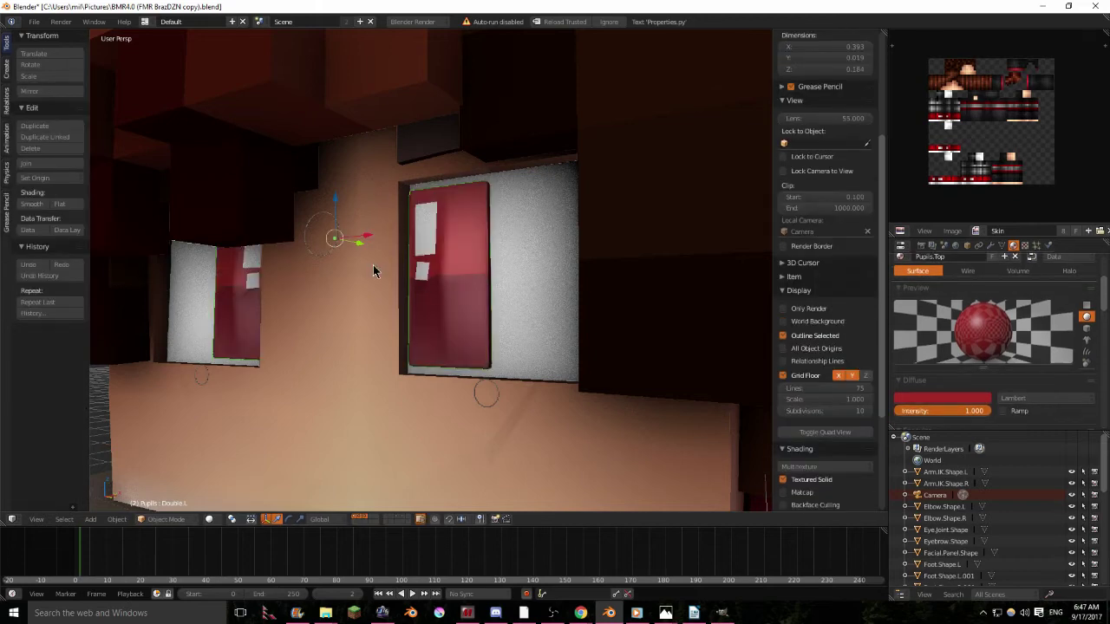
Delete the leftover torso copy standing beside the character.
scroll(372, 270, "down", 10)
middle_click_drag(450, 295, 495, 244)
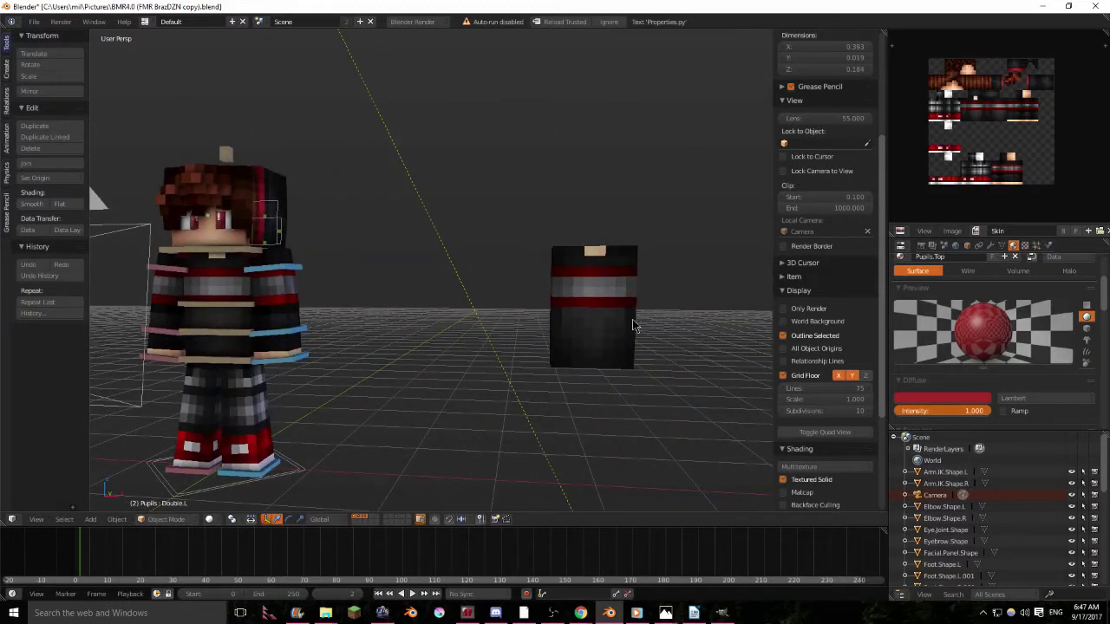
middle_click_drag(257, 260, 450, 260)
scroll(547, 297, "up", 5)
middle_click_drag(547, 297, 298, 293)
scroll(268, 300, "down", 5)
scroll(242, 291, "down", 3)
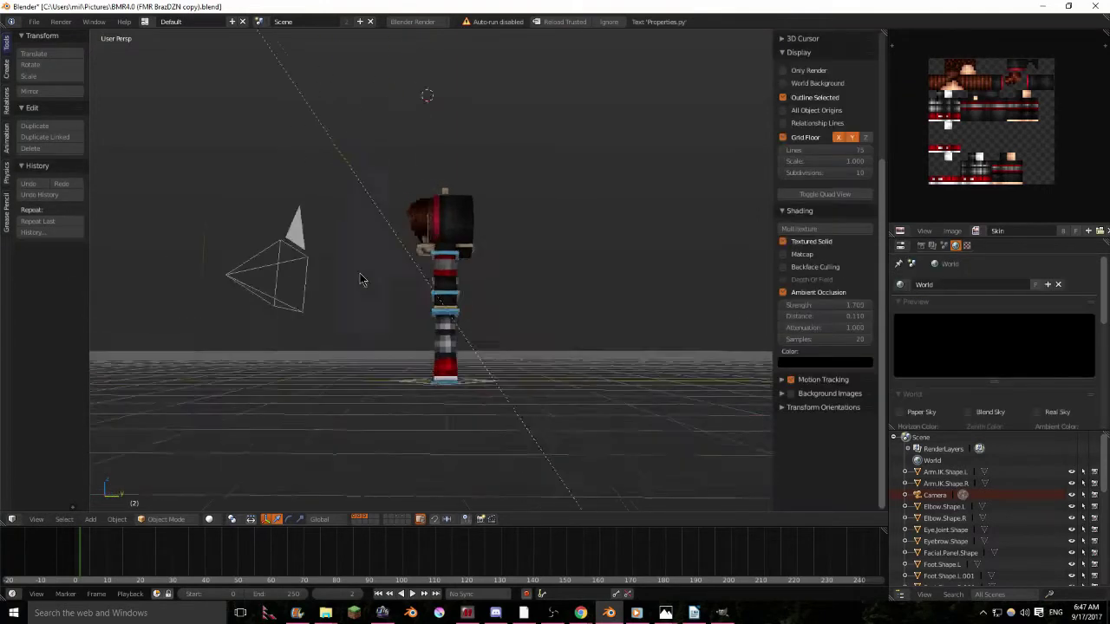
Duplicate the character's left arm and place the copy beside the character.
middle_click_drag(362, 277, 507, 334)
scroll(507, 334, "up", 8)
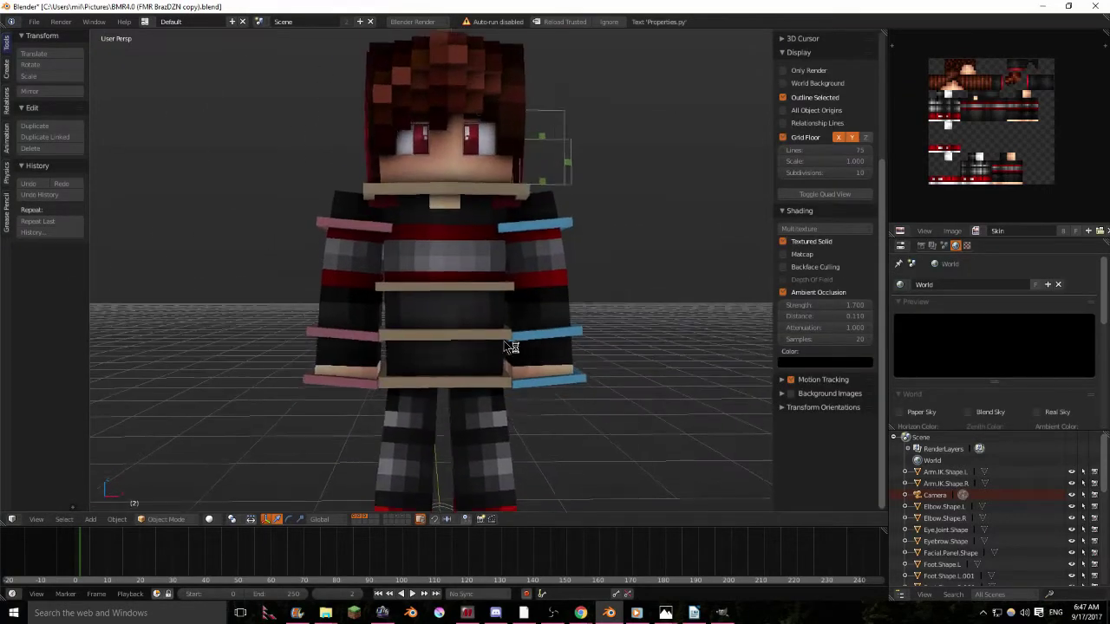
scroll(604, 258, "down", 6)
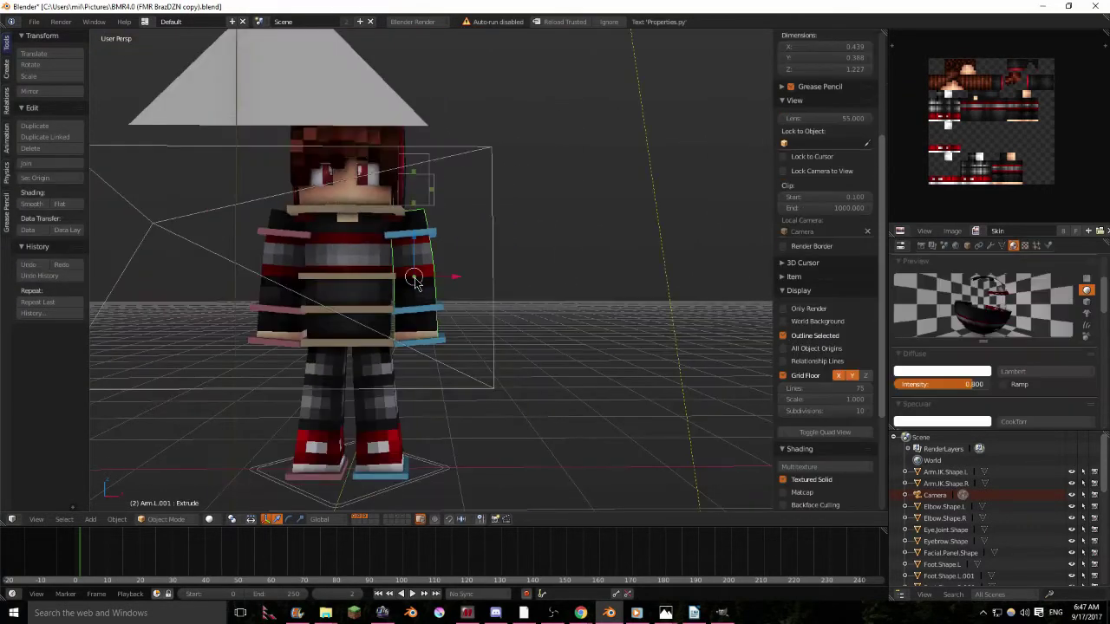
key("shift+d")
left_click(637, 273)
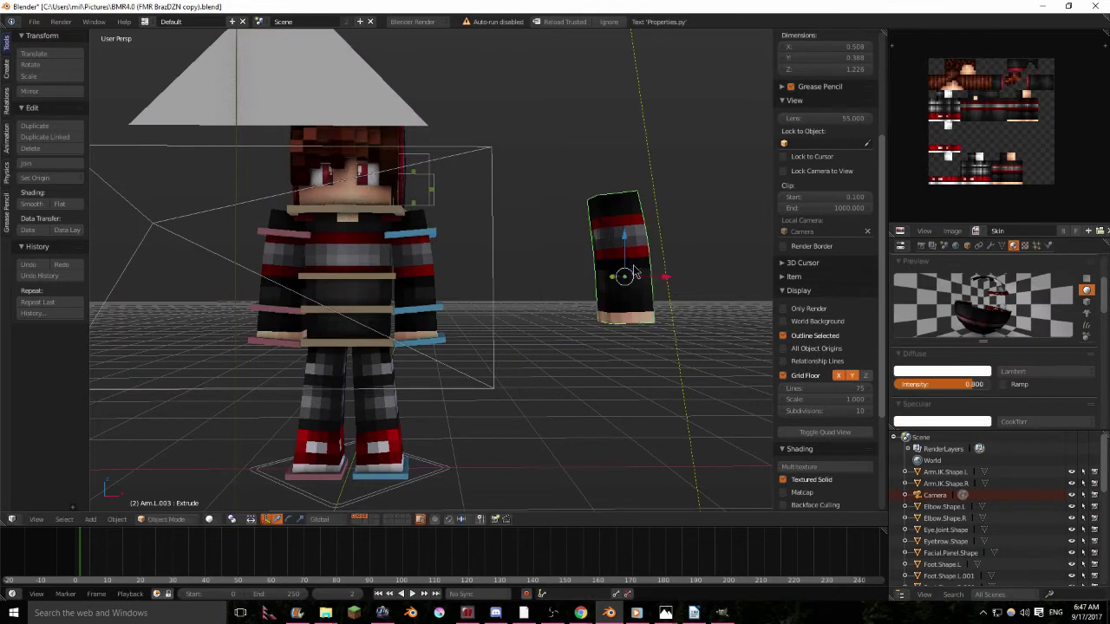
Try to separate the arm copy's red-and-grey band and thicken it with a Solidify modifier using Even Thickness.
middle_click_drag(637, 273, 531, 299)
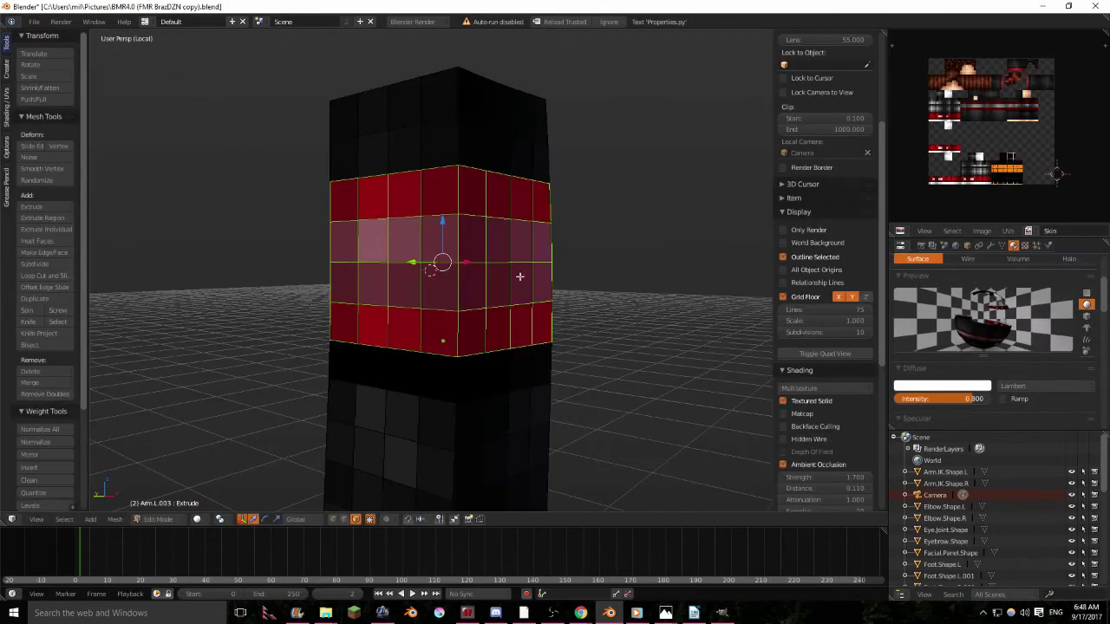
key("p")
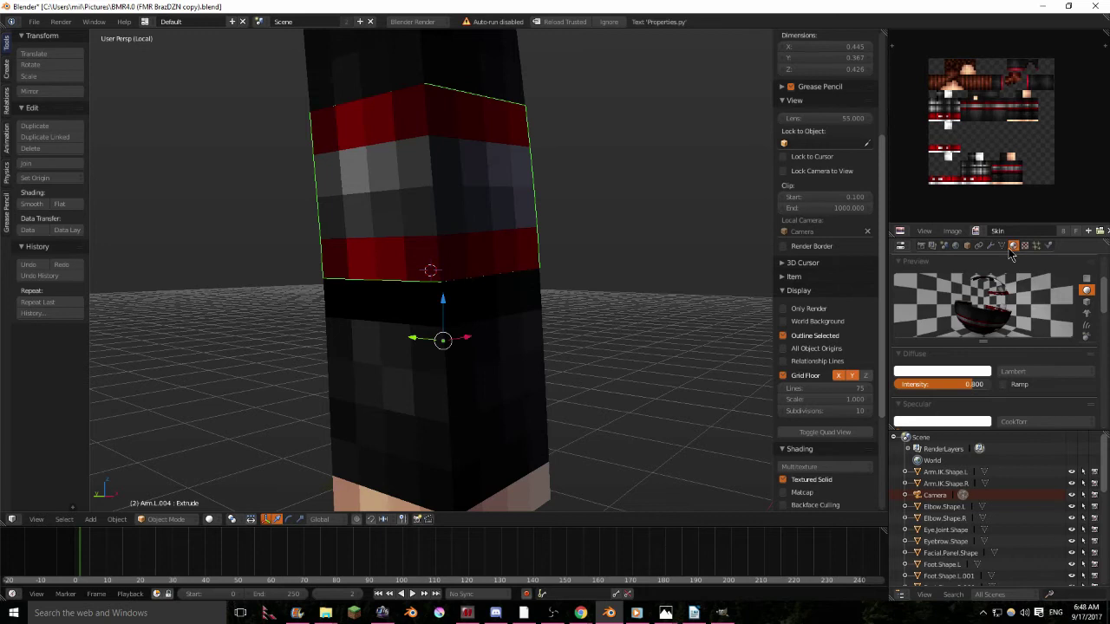
left_click(990, 245)
left_click(995, 285)
left_click(963, 466)
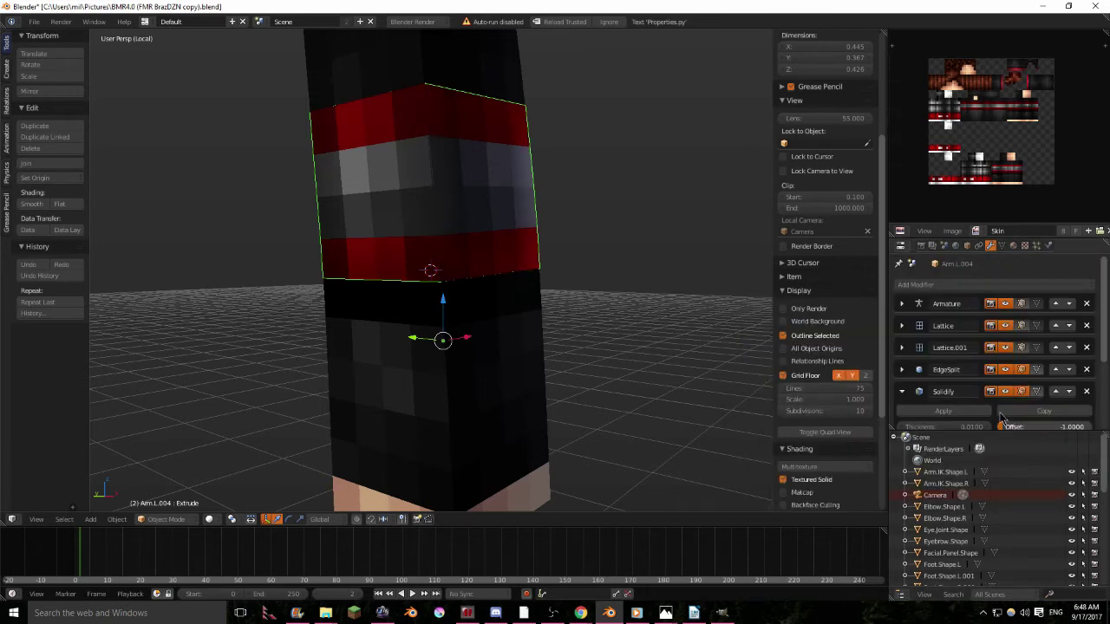
scroll(1004, 411, "down", 3)
scroll(525, 240, "down", 4)
mouse_move(936, 357)
left_mouse_down()
mouse_move(1014, 357)
mouse_move(936, 357)
left_mouse_up()
Toggle the EdgeSplit modifier's viewport display off and on while inspecting the corners of the thickened band.
middle_click_drag(679, 248, 308, 381)
scroll(455, 315, "up", 4)
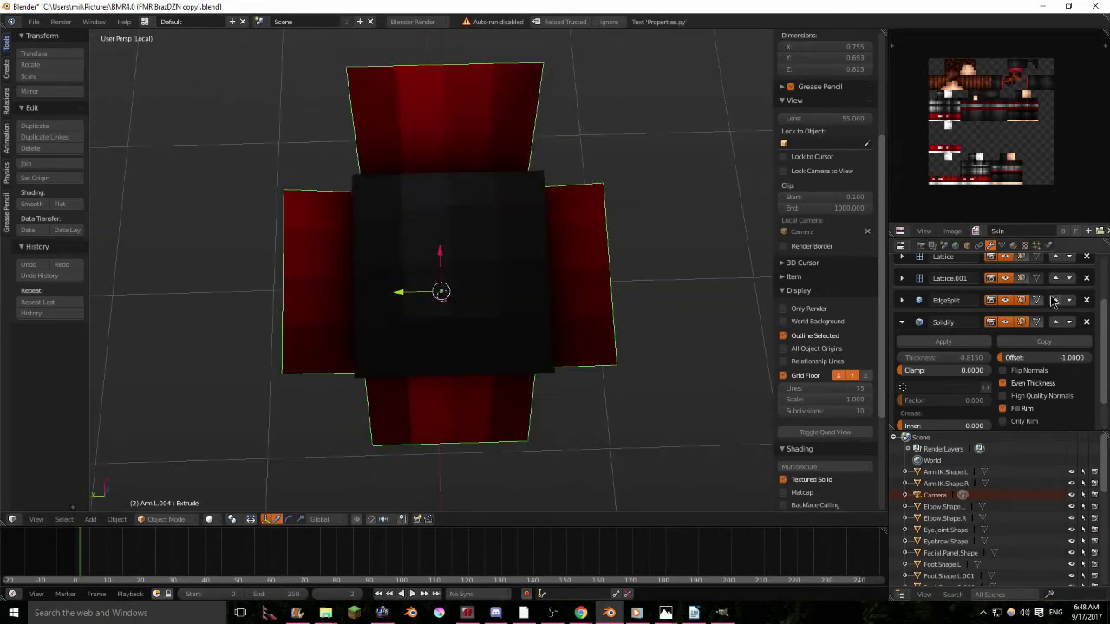
left_click(1004, 301)
middle_click_drag(418, 258, 514, 185)
left_click(1006, 302)
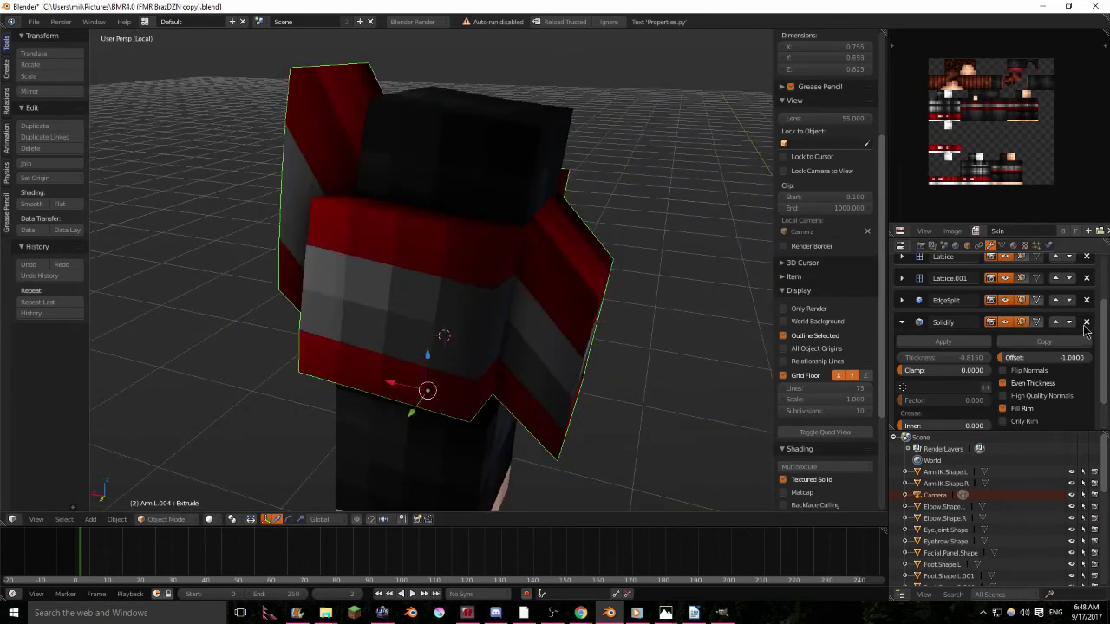
Undo the Solidify modifier and the separation of the band from the arm copy.
key("ctrl+z")
middle_click_drag(470, 240, 554, 216)
key("ctrl+shift+z")
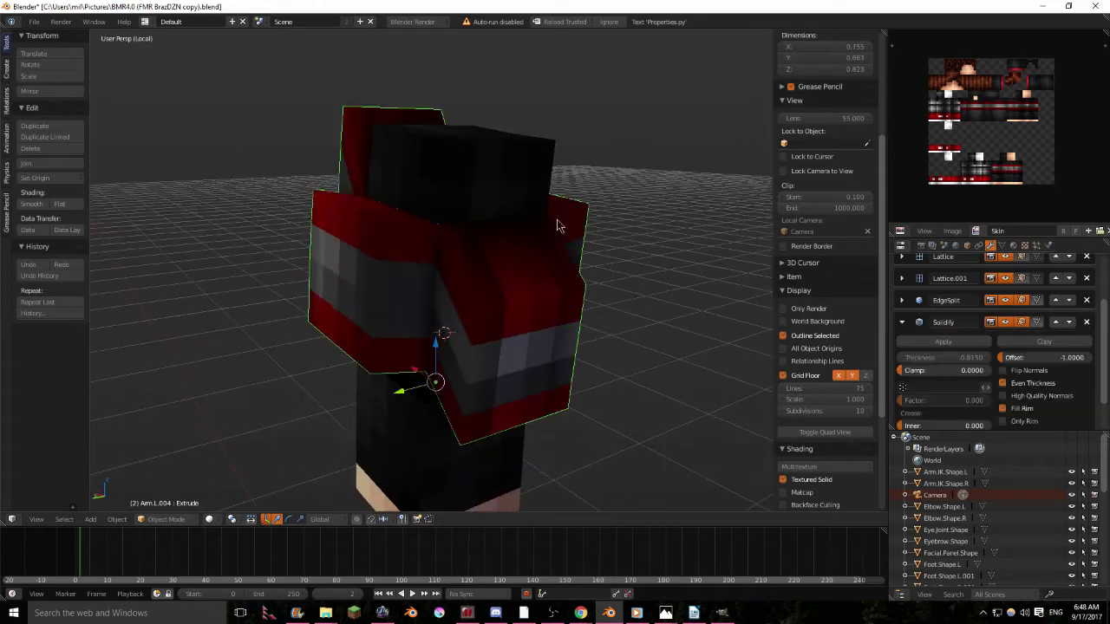
key("ctrl+z")
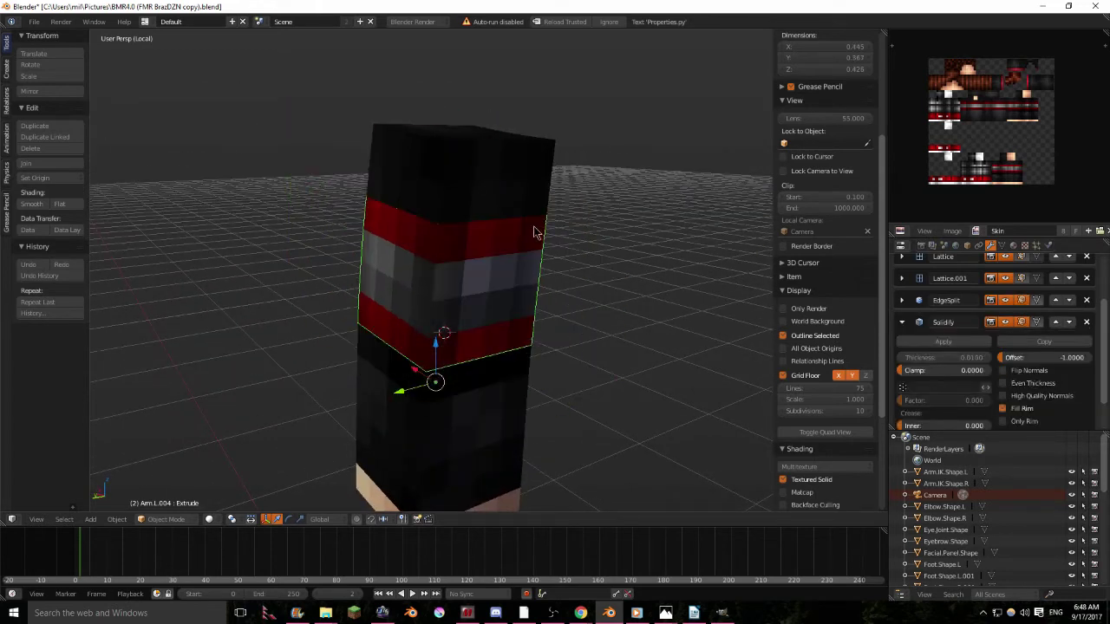
key("ctrl+z")
In edit mode, circle-select the red-and-grey band faces on one side of the arm copy and extrude them outward.
middle_click_drag(534, 232, 407, 202)
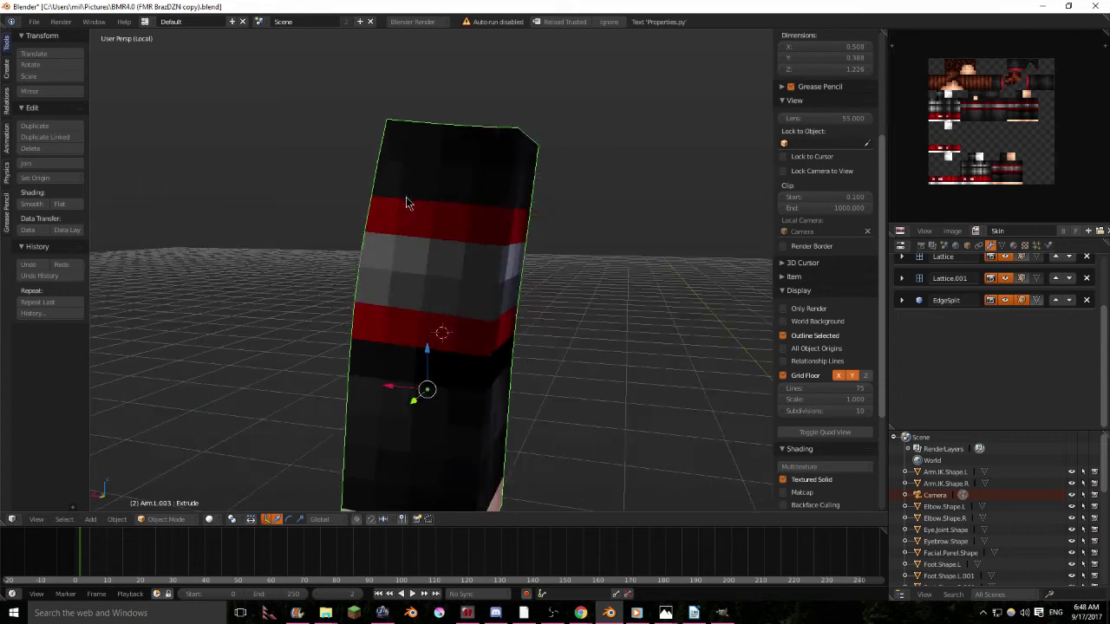
key("Tab")
mouse_move(621, 200)
middle_mouse_down()
mouse_move(448, 217)
mouse_move(453, 257)
mouse_move(481, 268)
middle_mouse_up()
key("c")
scroll(467, 288, "up", 3)
mouse_move(471, 283)
left_mouse_down()
mouse_move(471, 320)
mouse_move(359, 338)
mouse_move(388, 381)
left_mouse_up()
middle_click_drag(388, 381, 589, 267)
key("e")
right_click(554, 303)
Extrude the band faces outward on a second side of the arm copy and clear the selection.
mouse_move(490, 222)
left_mouse_down()
mouse_move(478, 369)
mouse_move(280, 352)
mouse_move(384, 318)
left_mouse_up()
right_click(384, 318)
mouse_move(384, 318)
middle_mouse_down()
mouse_move(444, 289)
mouse_move(387, 367)
middle_mouse_up()
key("e")
left_click(390, 382)
key("a")
Extrude the band faces outward on a third side of the arm copy and clear the selection.
middle_click_drag(823, 355, 824, 244)
mouse_move(408, 377)
middle_mouse_down()
mouse_move(425, 338)
mouse_move(532, 295)
mouse_move(552, 242)
middle_mouse_up()
key("c")
mouse_move(552, 240)
left_mouse_down()
mouse_move(364, 266)
mouse_move(532, 391)
mouse_move(525, 293)
left_mouse_up()
right_click(491, 275)
mouse_move(491, 275)
middle_mouse_down()
mouse_move(483, 319)
mouse_move(510, 343)
middle_mouse_up()
key("e")
left_click(500, 361)
key("a")
Extrude the band faces outward on the arm copy's remaining side, then return to object mode and leave local view.
mouse_move(451, 366)
middle_mouse_down()
mouse_move(601, 292)
mouse_move(637, 296)
middle_mouse_up()
key("c")
mouse_move(605, 251)
left_mouse_down()
mouse_move(376, 268)
mouse_move(389, 371)
mouse_move(590, 355)
left_mouse_up()
right_click(392, 351)
mouse_move(483, 323)
middle_mouse_down()
mouse_move(507, 346)
mouse_move(493, 251)
mouse_move(493, 260)
mouse_move(548, 271)
mouse_move(503, 273)
middle_mouse_up()
key("e")
left_click(505, 346)
key("Tab")
key("KP_Divide")
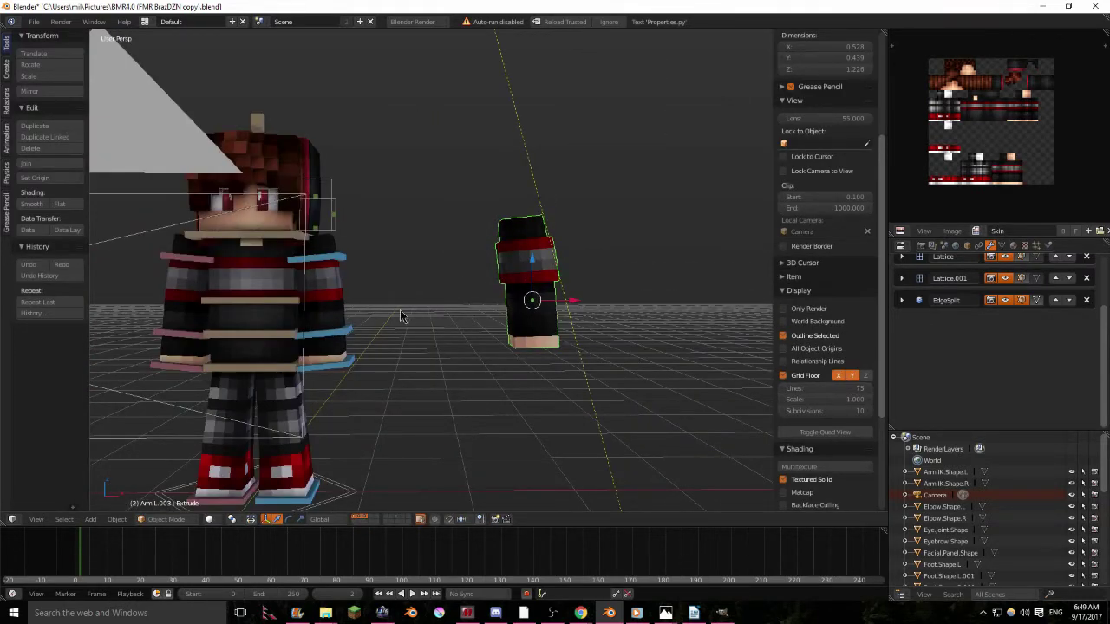
Try to move the character's original left arm sideways toward the torso.
left_click(328, 318)
middle_click_drag(285, 273, 491, 300, "shift")
scroll(487, 268, "up", 4)
right_click(572, 285)
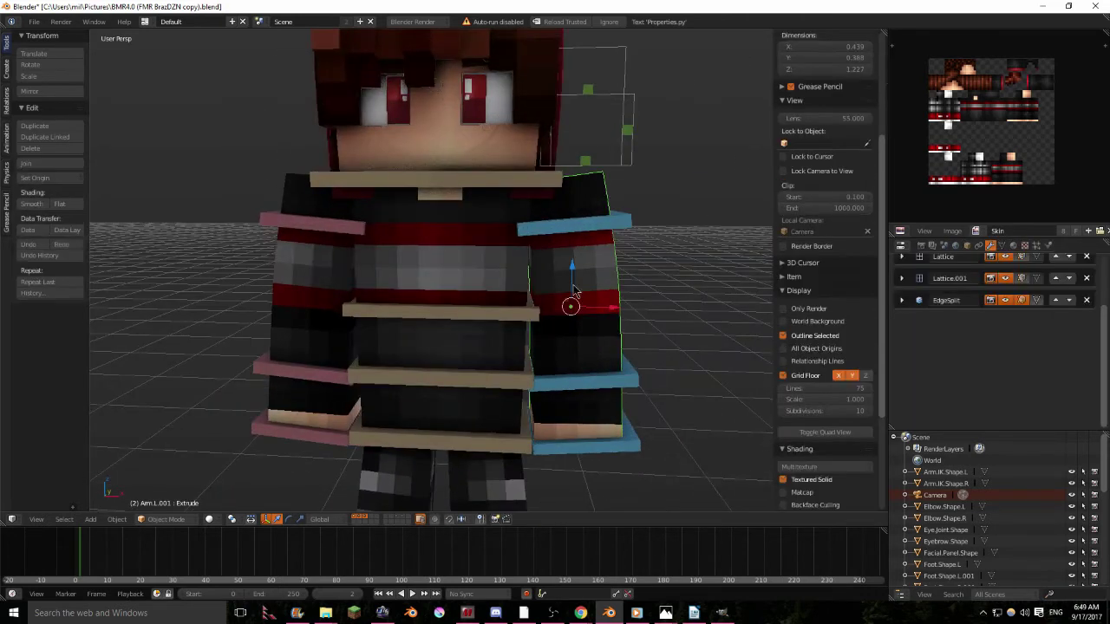
key("g")
left_click(564, 286)
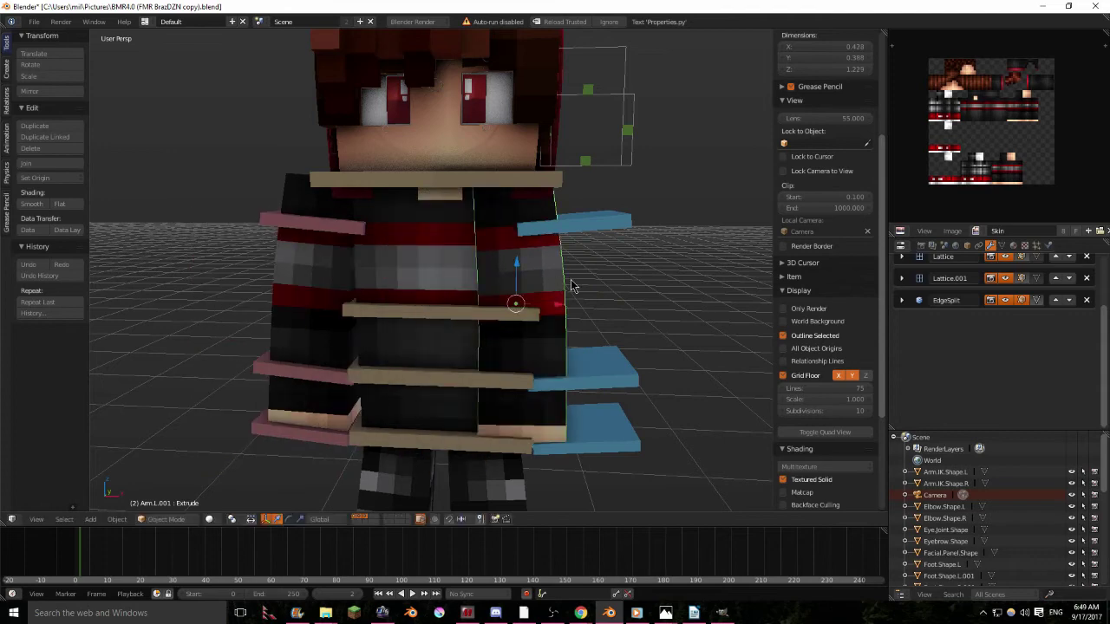
middle_click_drag(438, 266, 478, 189)
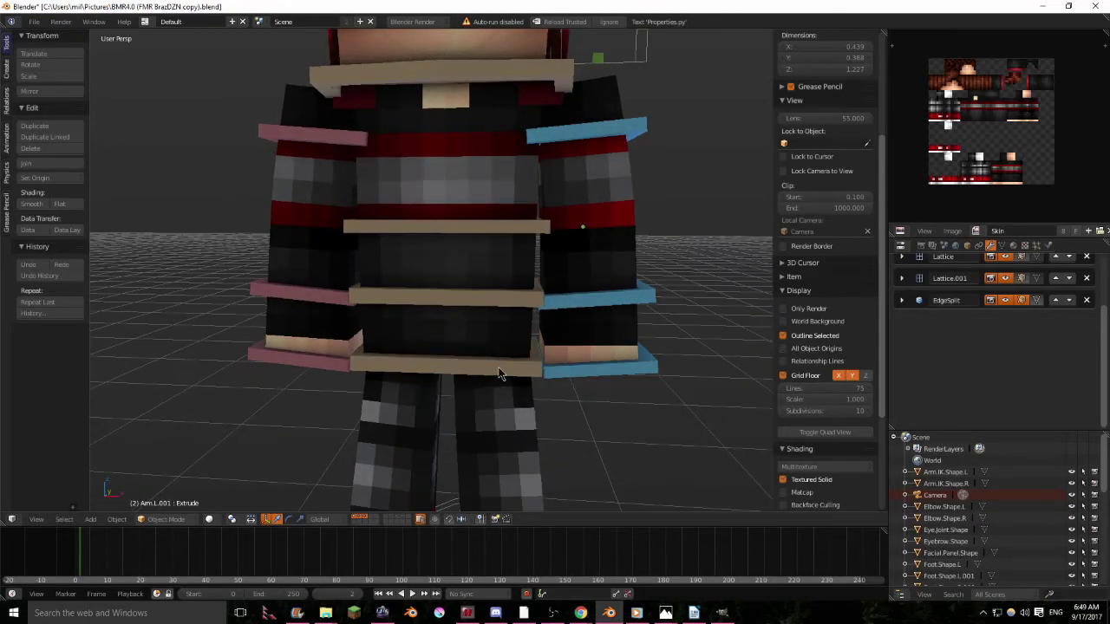
Isolate the character's left leg in local view and enter edit mode.
middle_click_drag(518, 454, 513, 189, "shift")
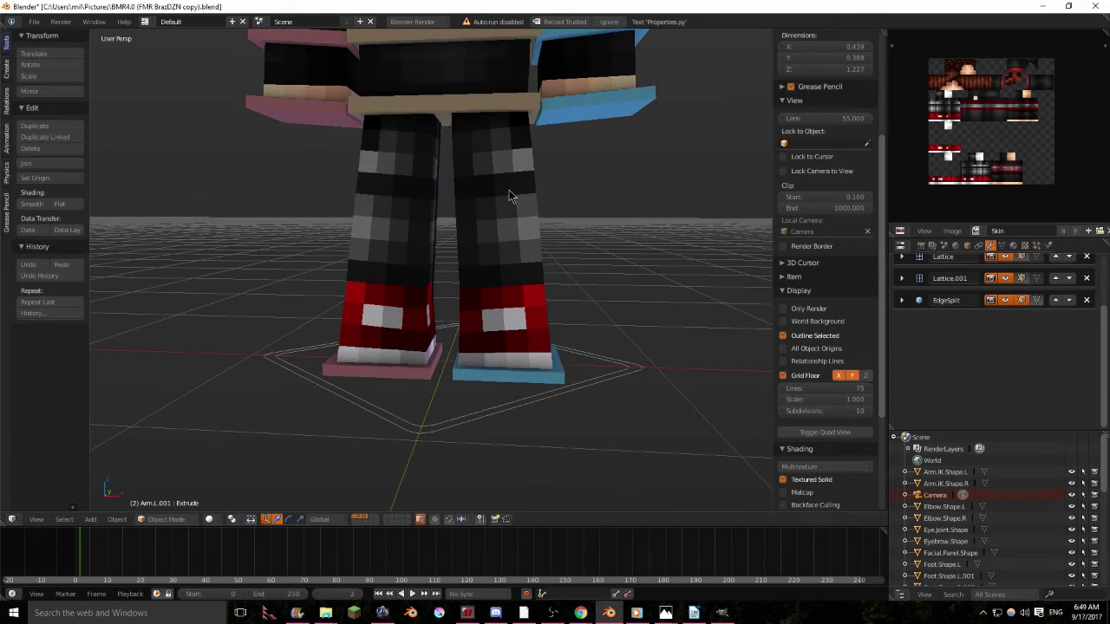
right_click(510, 196)
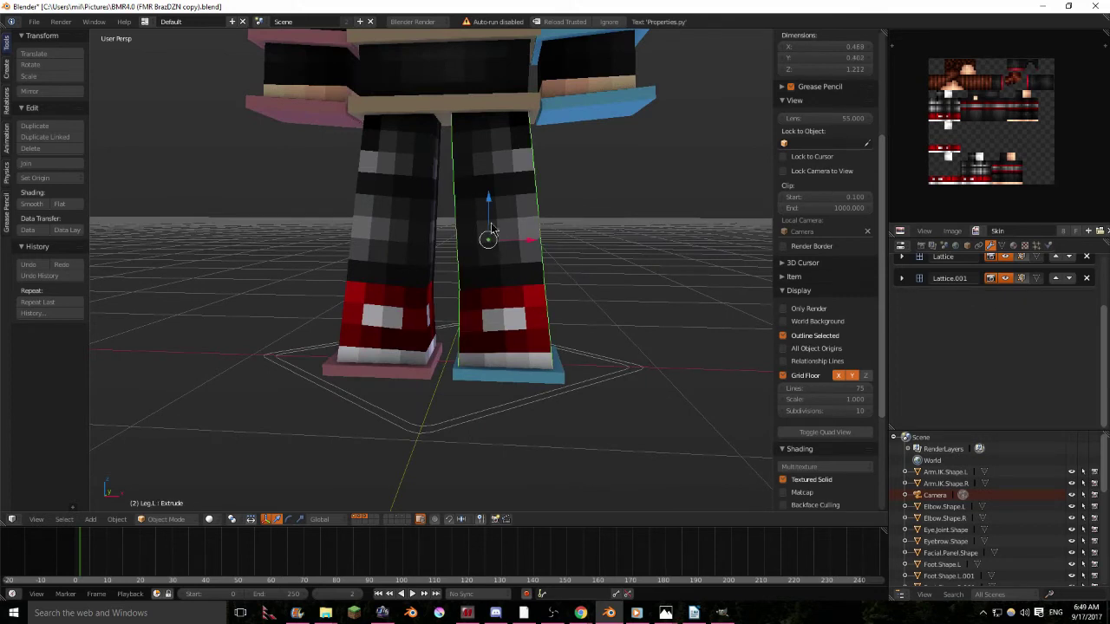
key("KP_Divide")
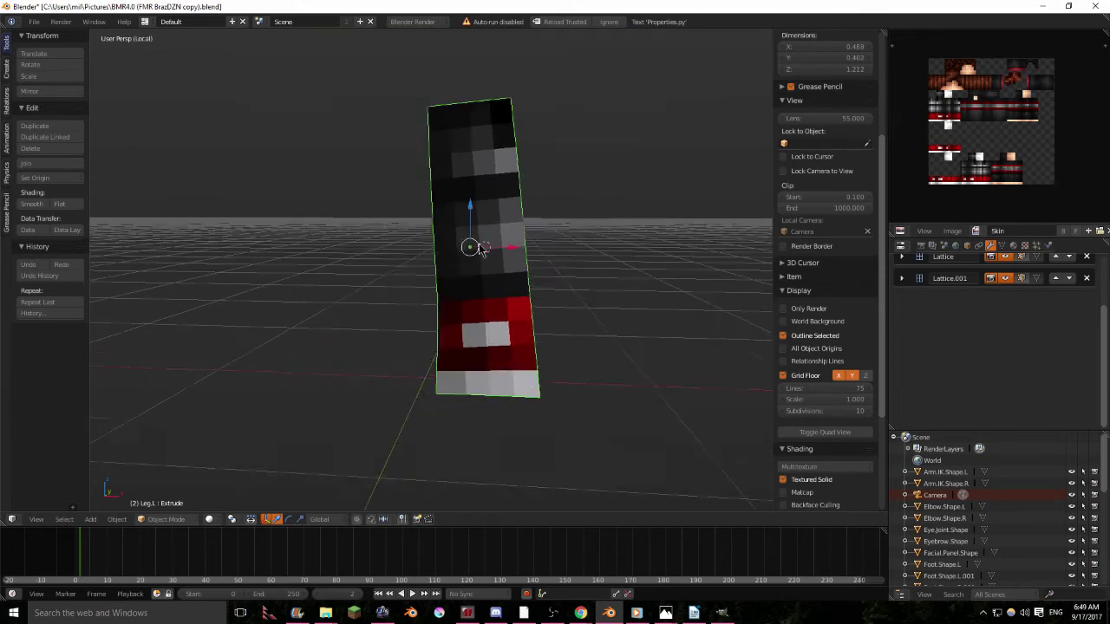
key("Tab")
Circle-select the shoe faces on the front of the left leg and extrude them outward.
middle_click_drag(464, 328, 493, 314)
middle_click_drag(399, 372, 462, 374)
left_click_drag(379, 364, 469, 402)
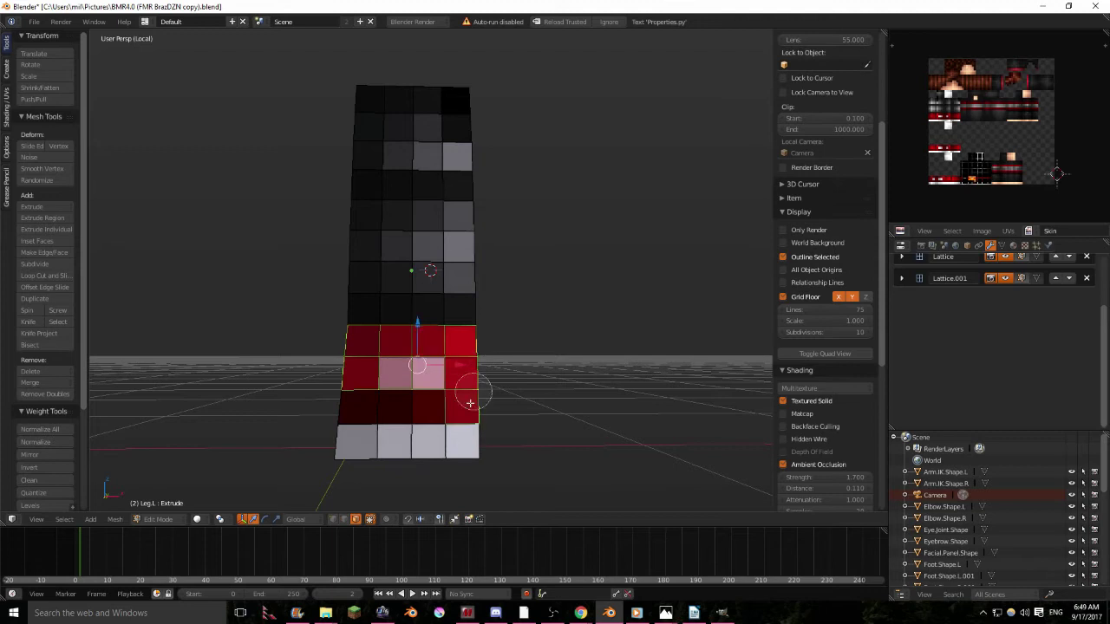
mouse_move(426, 252)
middle_mouse_down()
mouse_move(584, 290)
mouse_move(613, 273)
middle_mouse_up()
key("e")
left_click(572, 288)
key("a")
Circle-select the shoe faces on a second side of the left leg and extrude them outward.
key("c")
mouse_move(538, 267)
left_mouse_down()
mouse_move(410, 386)
mouse_move(391, 272)
mouse_move(455, 270)
left_mouse_up()
right_click(463, 282)
mouse_move(468, 287)
middle_mouse_down()
mouse_move(415, 382)
mouse_move(564, 329)
middle_mouse_up()
key("e")
Circle-select the red and white shoe faces on a third side of the left leg and extrude them outward.
key("c")
left_click_drag(555, 399, 439, 393)
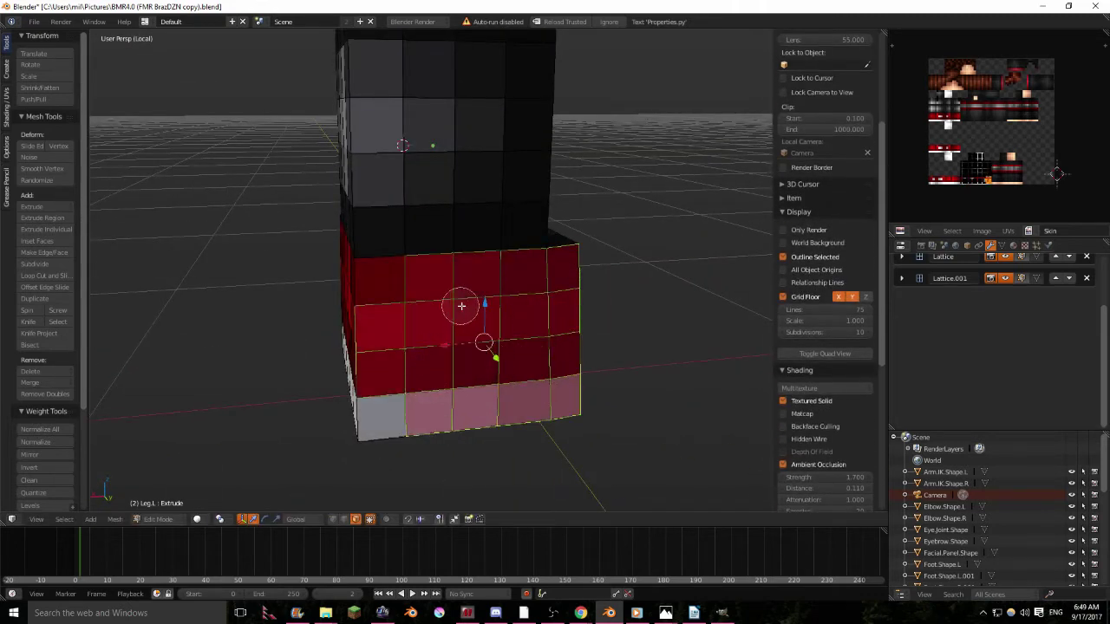
right_click(391, 391)
key("e")
mouse_move(391, 391)
middle_mouse_down()
mouse_move(474, 340)
mouse_move(471, 314)
mouse_move(582, 252)
middle_mouse_up()
left_click(454, 344)
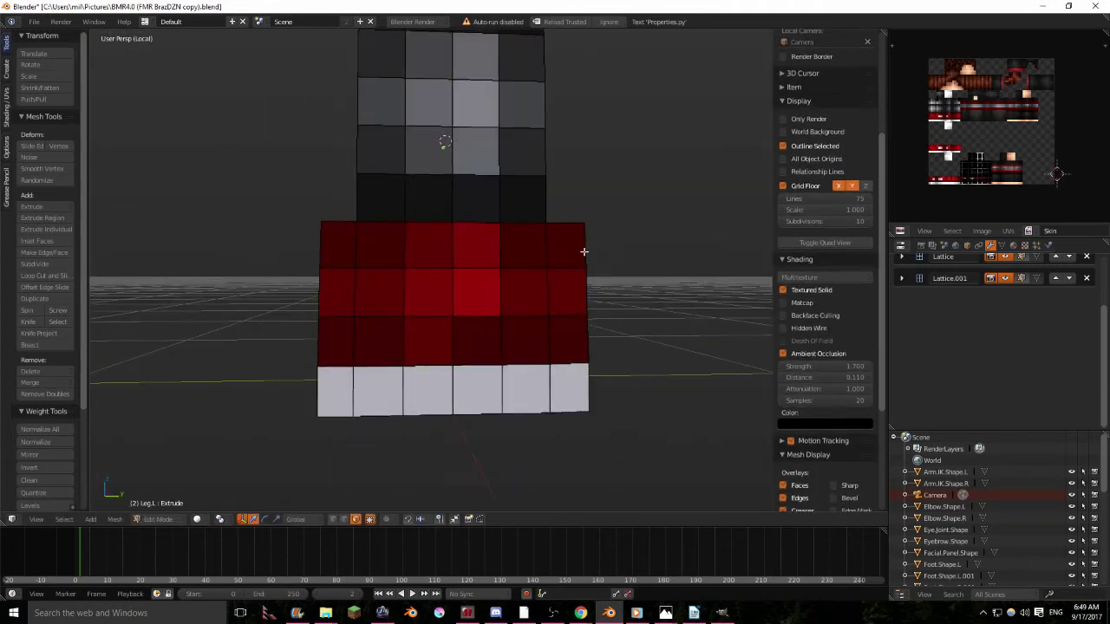
Circle-select the shoe faces on the left leg's last flat side and extrude them outward.
key("c")
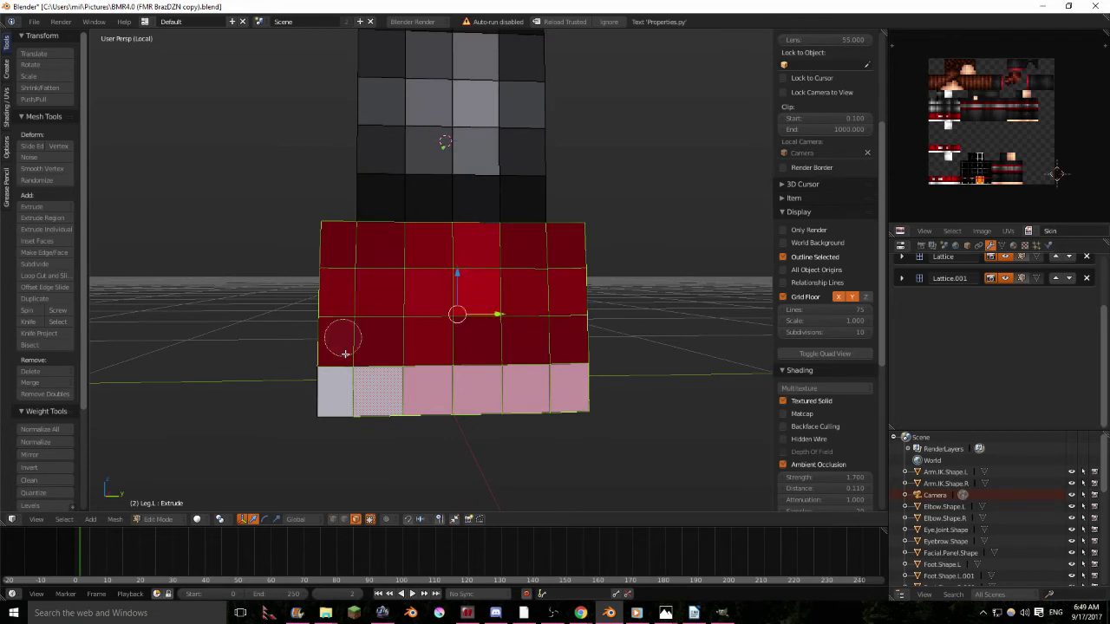
middle_click_drag(394, 305, 739, 280)
key("e")
left_click(503, 417)
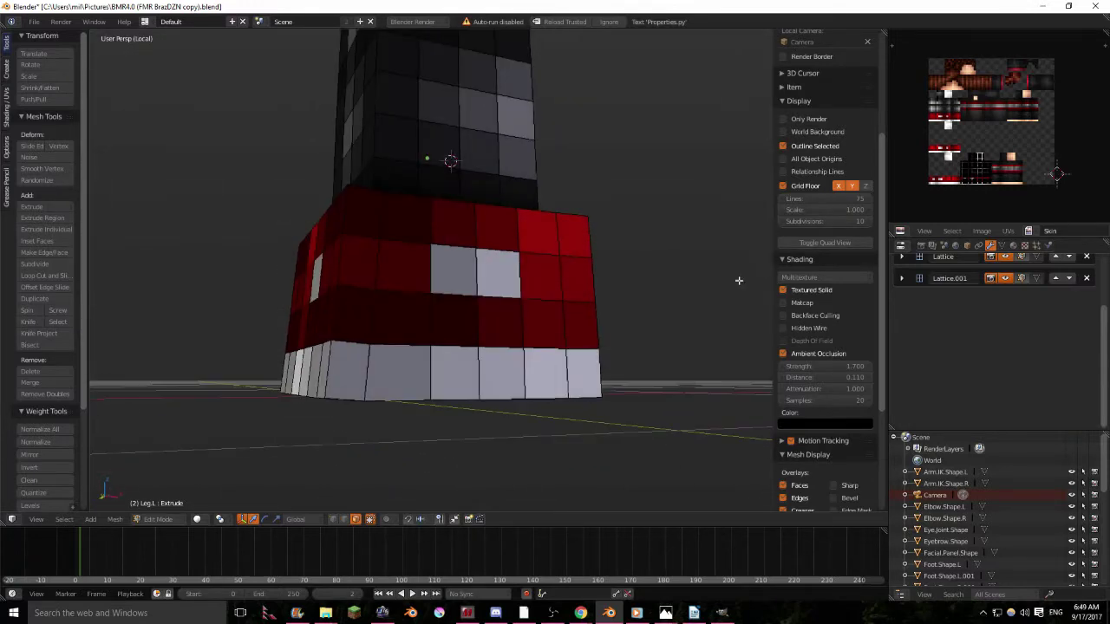
Extrude the white detail faces on the left shoe's front and the adjoining white sole faces outward.
right_click(469, 270)
middle_click_drag(547, 303, 387, 418)
key("e")
left_click(622, 347)
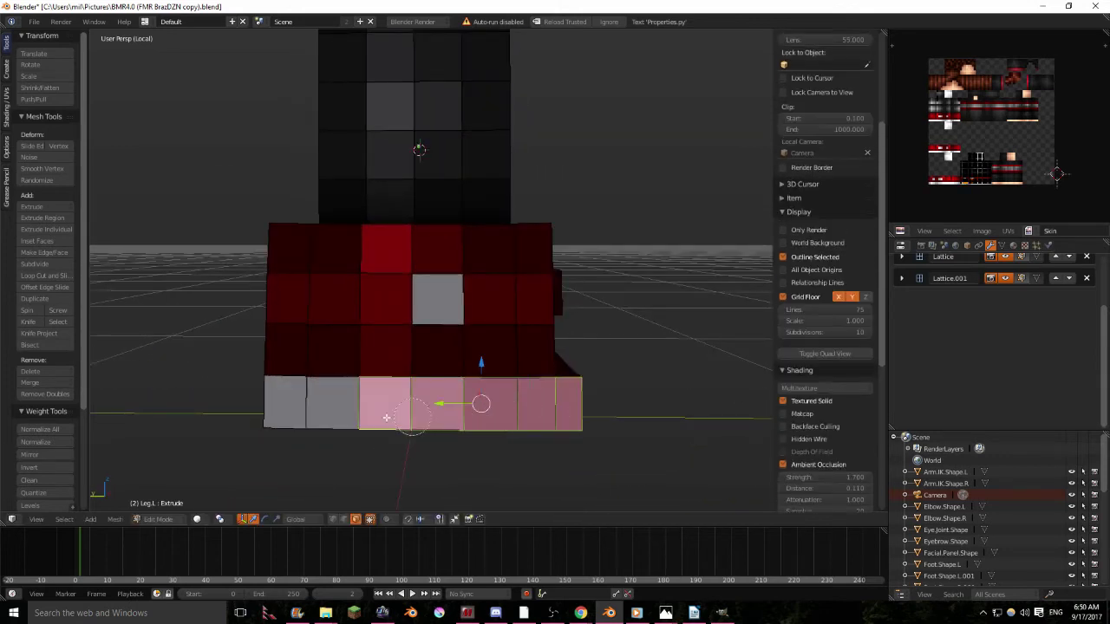
Extrude the bottom row of white sole faces on the remaining sides of the left shoe outward to form a rim.
middle_click_drag(409, 368, 467, 445)
key("e")
left_click(314, 444)
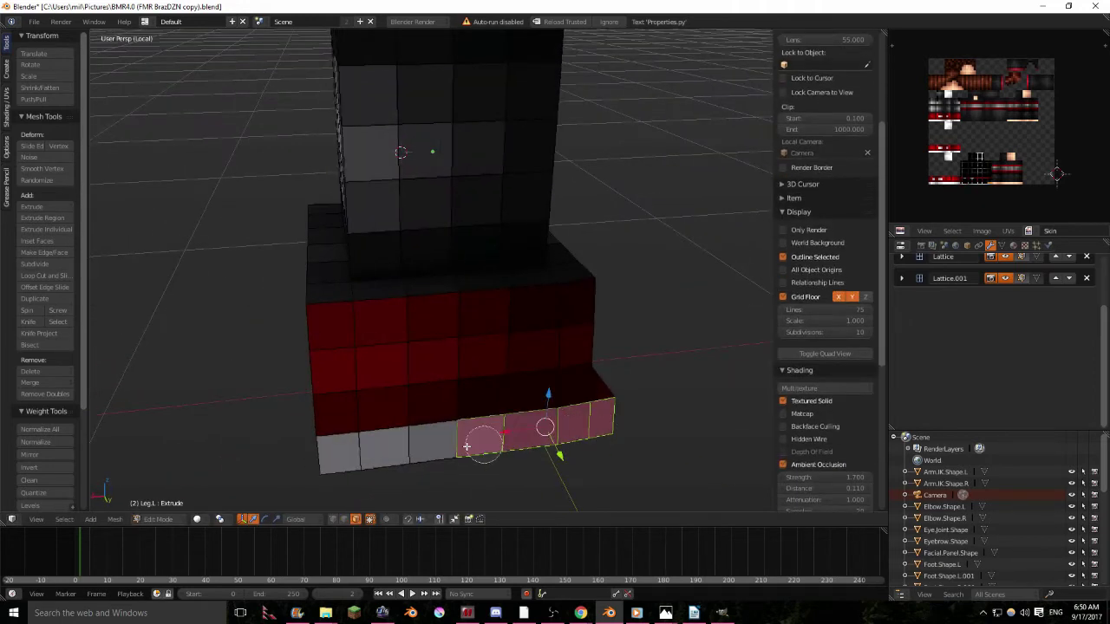
middle_click_drag(613, 347, 603, 426)
key("e")
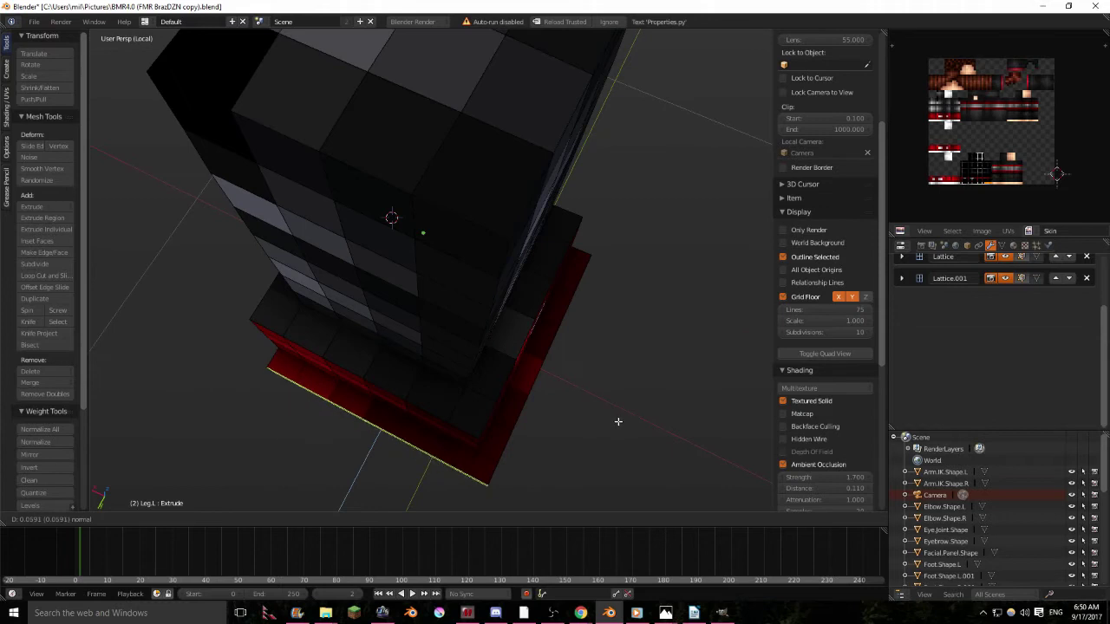
left_click(428, 374)
middle_click_drag(428, 374, 613, 397)
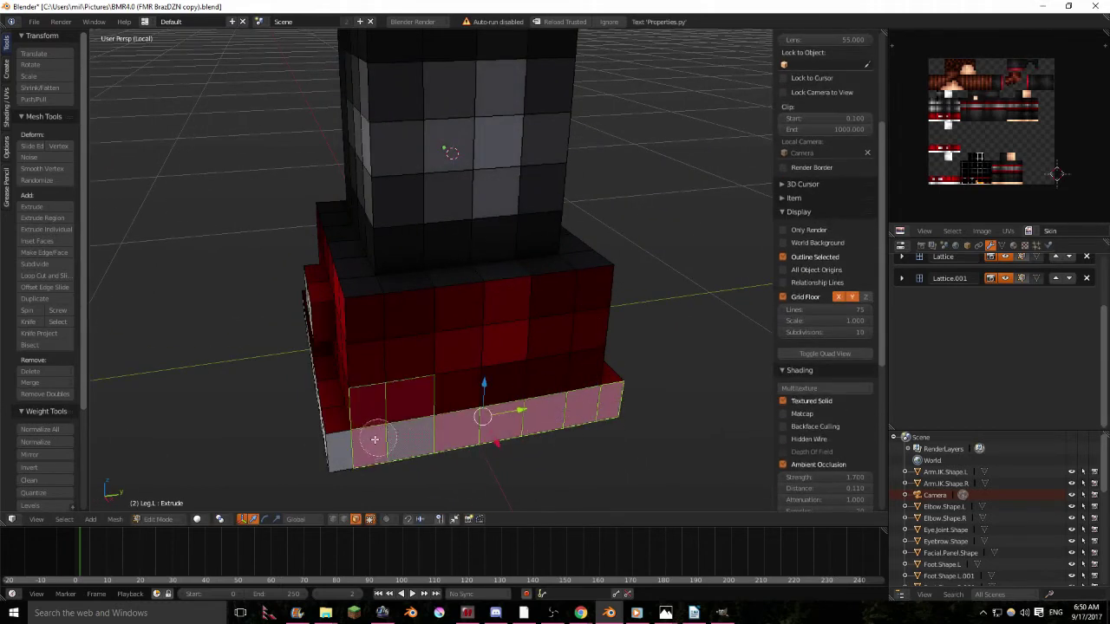
middle_click_drag(370, 451, 499, 268)
key("e")
left_click(449, 469)
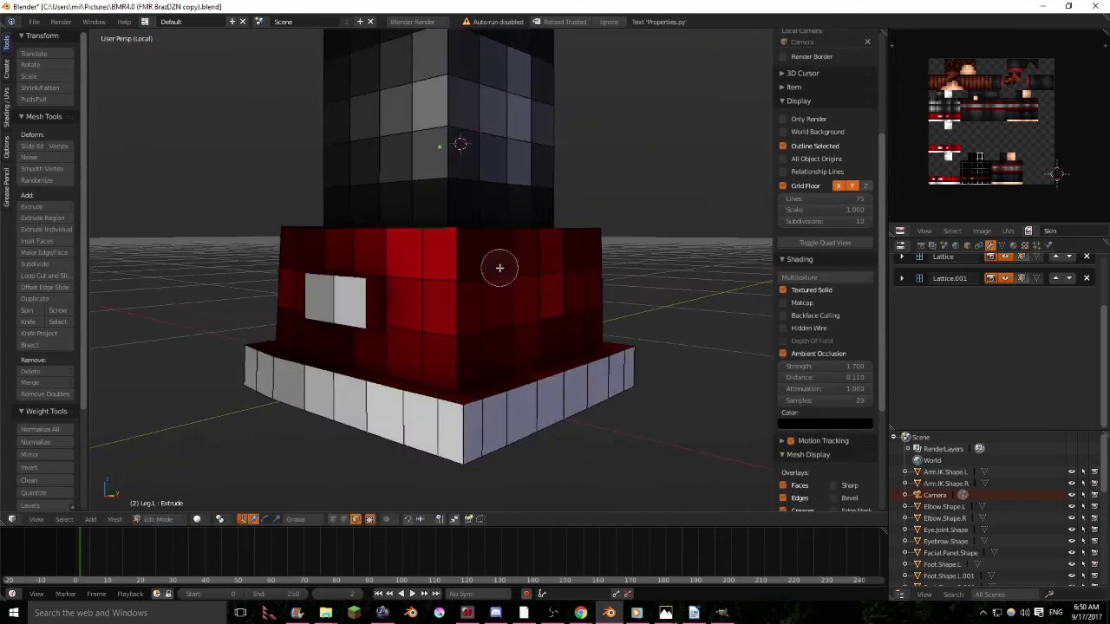
Try to extrude the top row of red faces around the left shoe outward.
right_click(424, 252, "alt")
middle_click_drag(425, 252, 384, 367)
key("e")
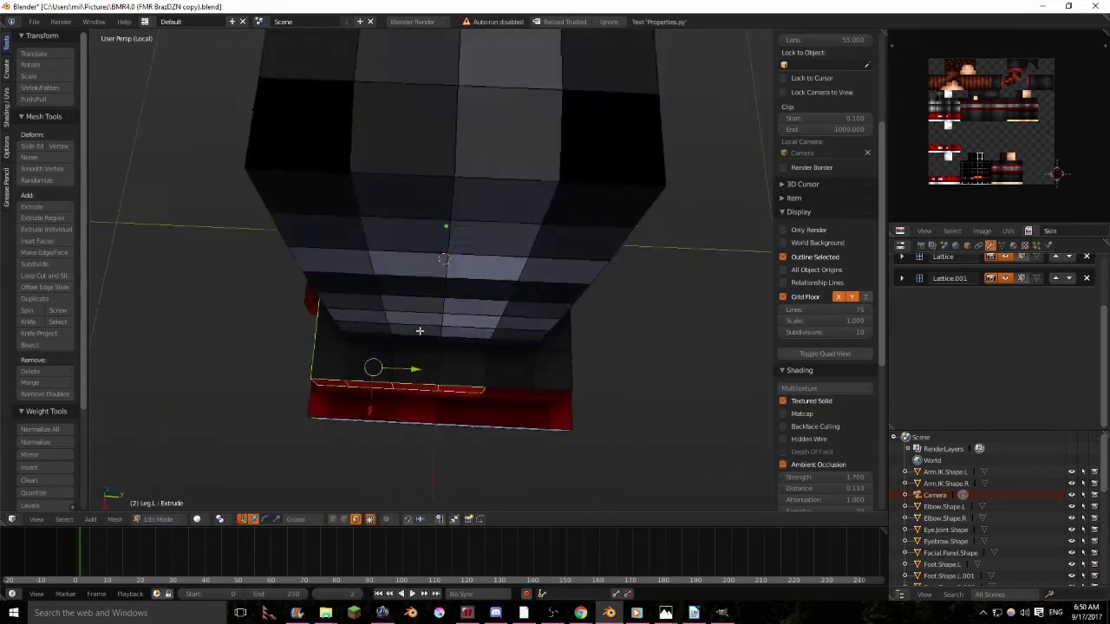
left_click(322, 416)
middle_click_drag(321, 416, 538, 292)
key("e")
left_click(592, 380)
right_click(364, 296, "ctrl")
middle_click_drag(321, 267, 471, 307)
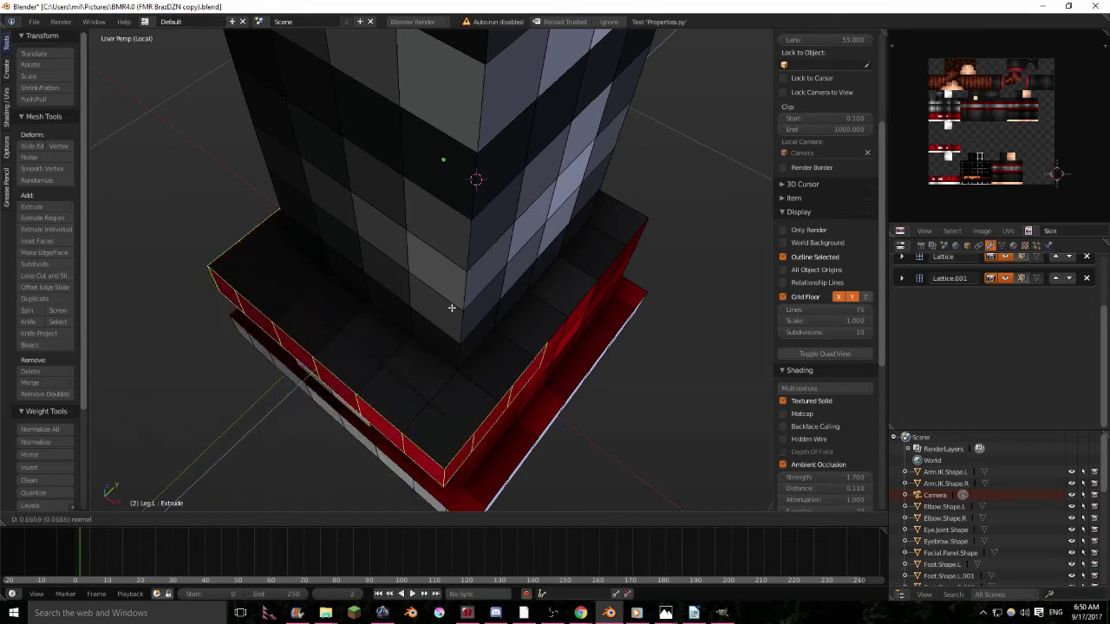
right_click(407, 310)
Finish editing the left leg, isolate the right leg in local view and enter edit mode.
key("a")
scroll(379, 338, "down", 1)
middle_click_drag(379, 341, 423, 309)
key("a")
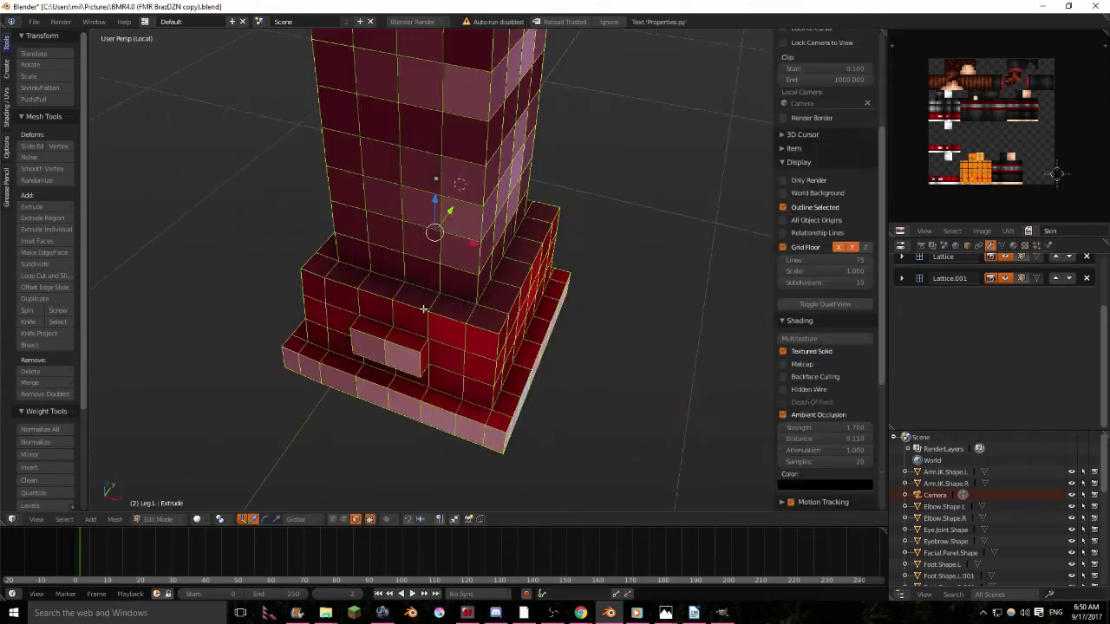
key("a")
scroll(450, 286, "down", 4)
middle_click_drag(477, 269, 499, 240)
key("Tab")
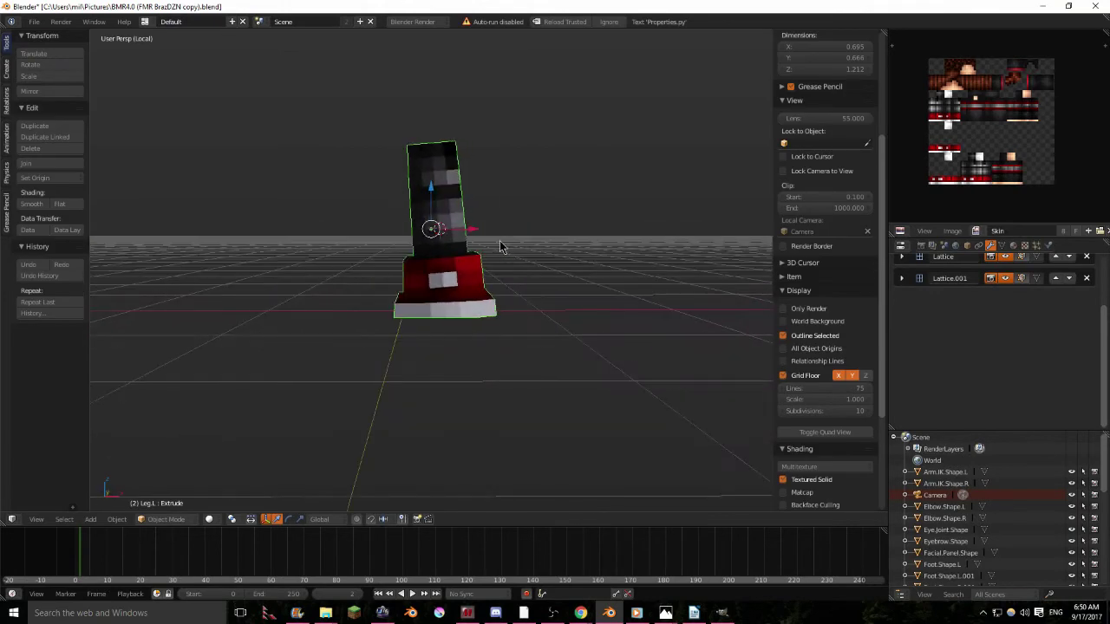
key("KP_Divide")
right_click(376, 238)
key("KP_Divide")
key("Tab")
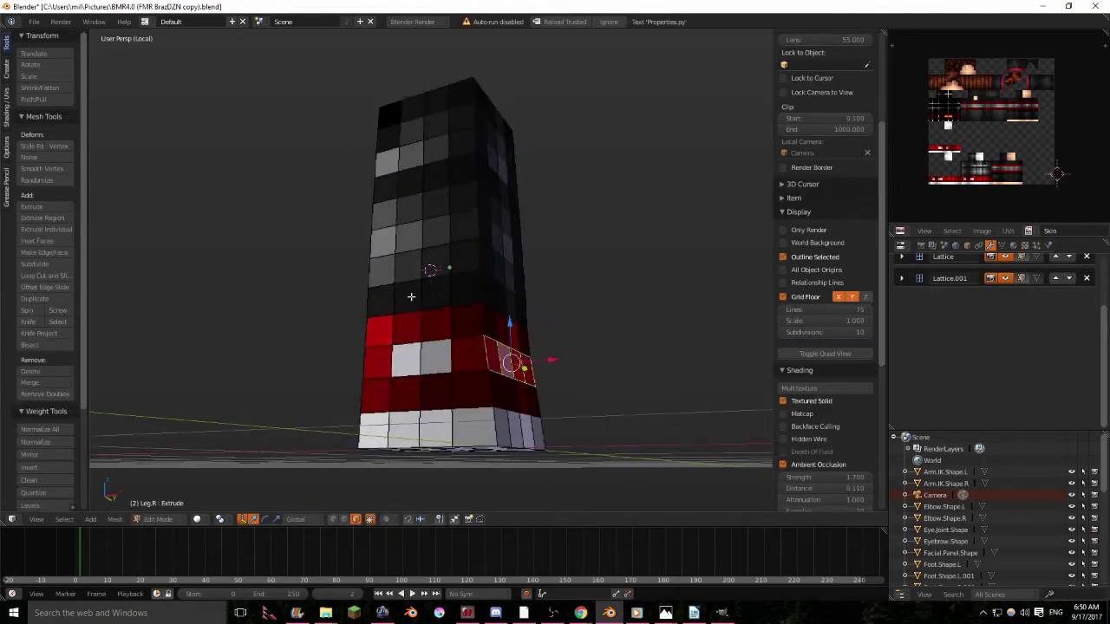
Circle-select the right leg's shoe faces, shape the shoe like the left one, and return to the full scene in object mode.
middle_click_drag(433, 312, 484, 338)
left_click_drag(484, 341, 425, 366)
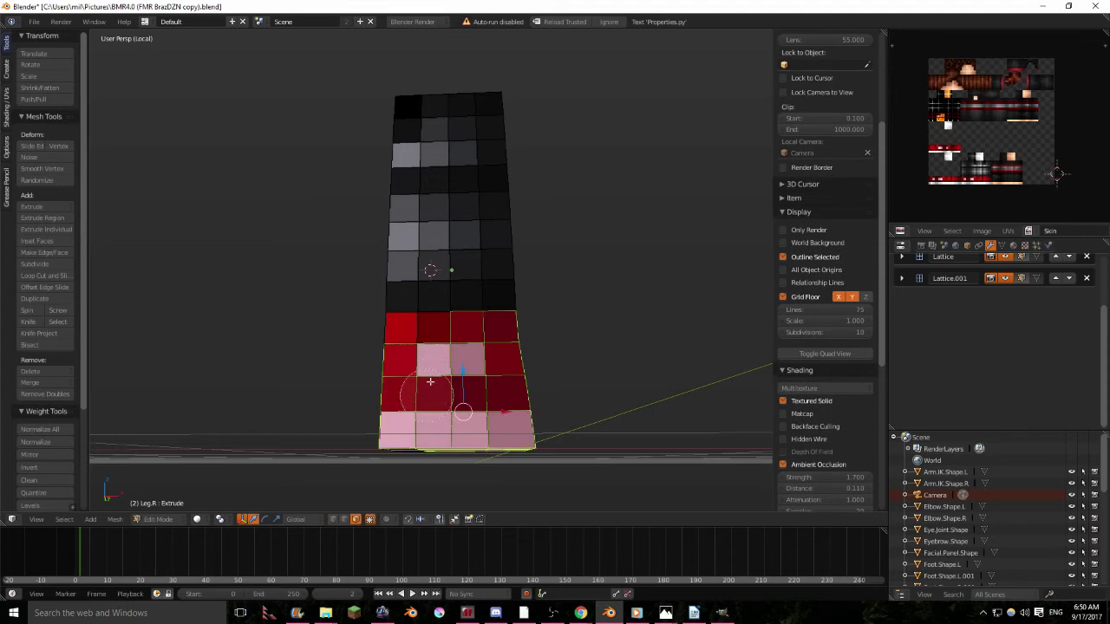
key("Escape")
mouse_move(434, 367)
middle_mouse_down()
mouse_move(637, 263)
mouse_move(508, 322)
mouse_move(567, 352)
mouse_move(684, 317)
mouse_move(572, 312)
mouse_move(549, 286)
mouse_move(516, 174)
mouse_move(548, 235)
middle_mouse_up()
key("KP_Divide")
scroll(520, 299, "up", 2)
key("Tab")
scroll(532, 293, "up", 1)
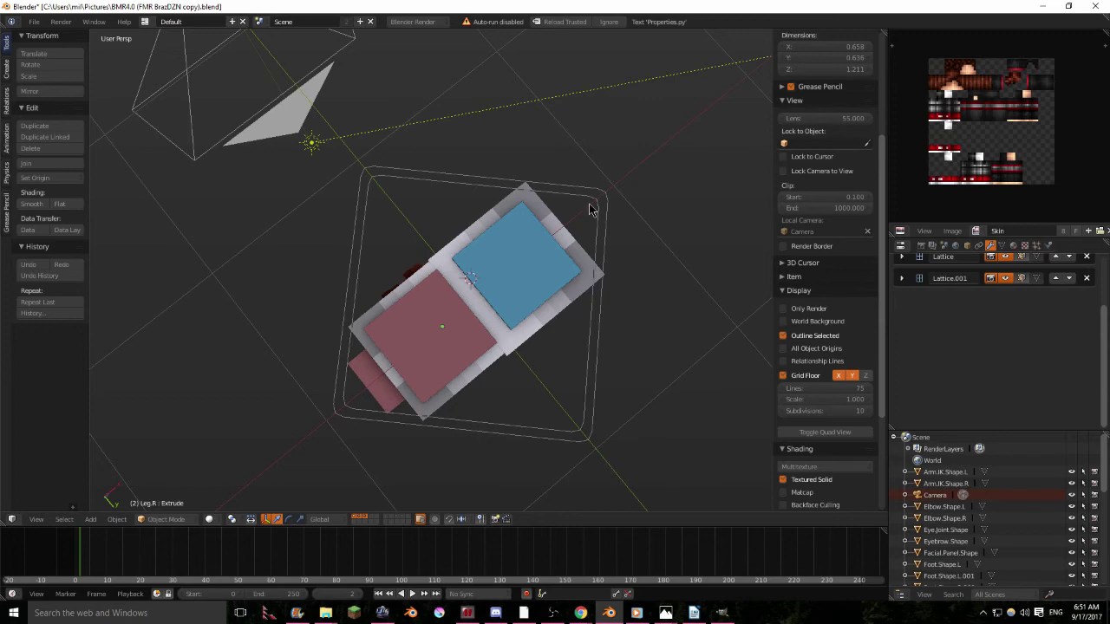
Append the diamond sword object from a blend file in the Downloads folder.
middle_click_drag(401, 202, 392, 302)
scroll(451, 300, "up", 3)
left_click(34, 21)
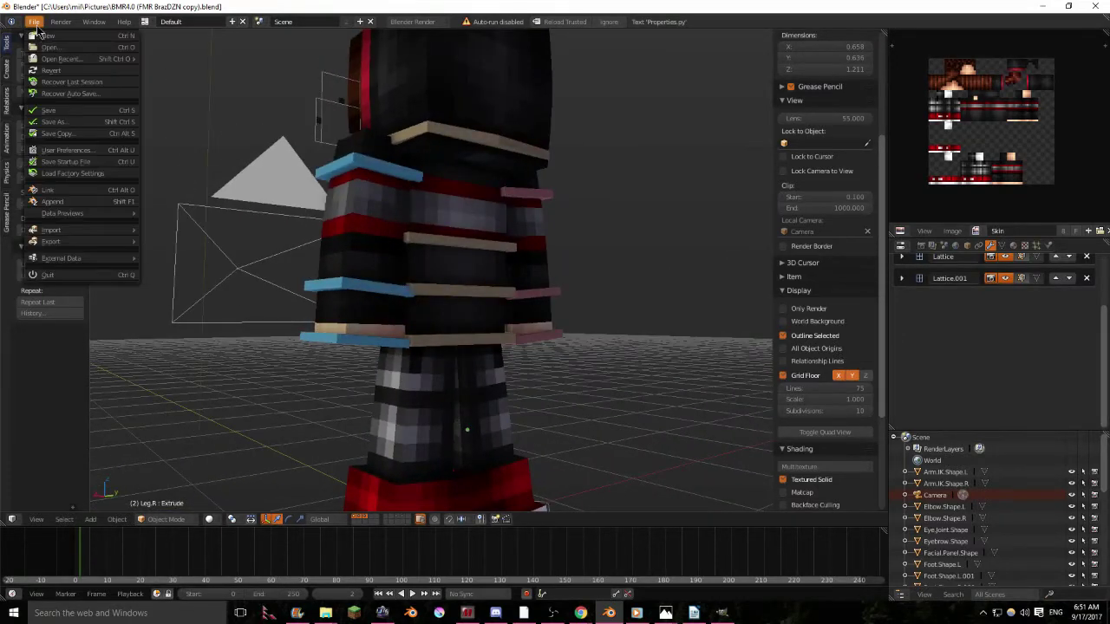
left_click(52, 202)
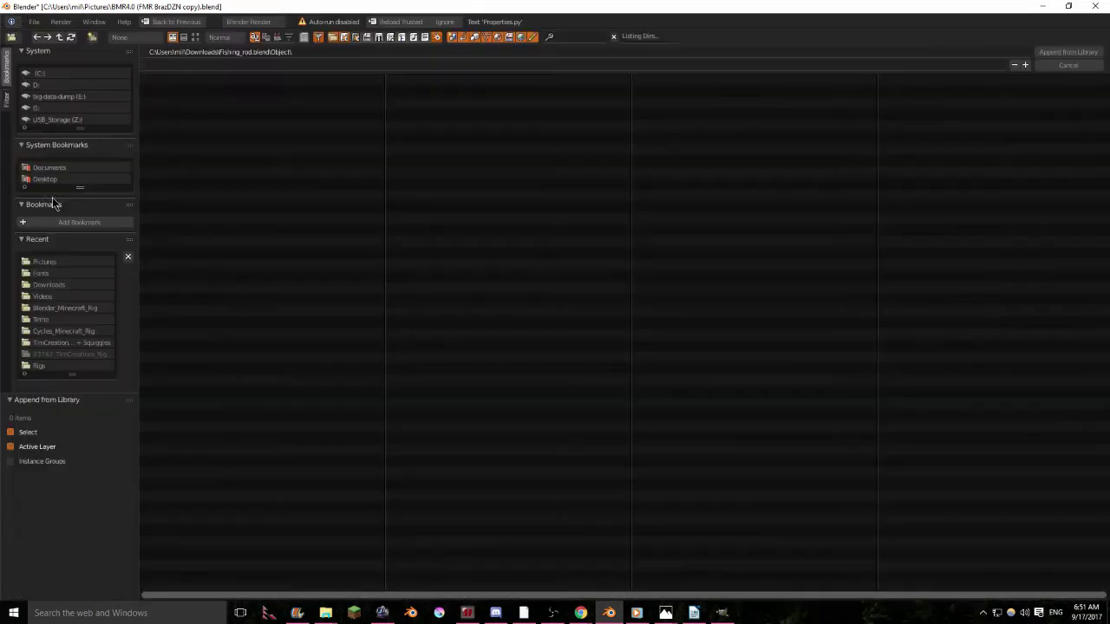
left_click(53, 283)
double_click(215, 161)
double_click(203, 103)
double_click(179, 149)
double_click(188, 117)
Move the appended sword beside the character and scale it to suit the rig.
middle_click_drag(365, 247, 587, 282)
scroll(498, 283, "down", 4)
key("g")
left_click(672, 489)
key("s")
left_click(613, 366)
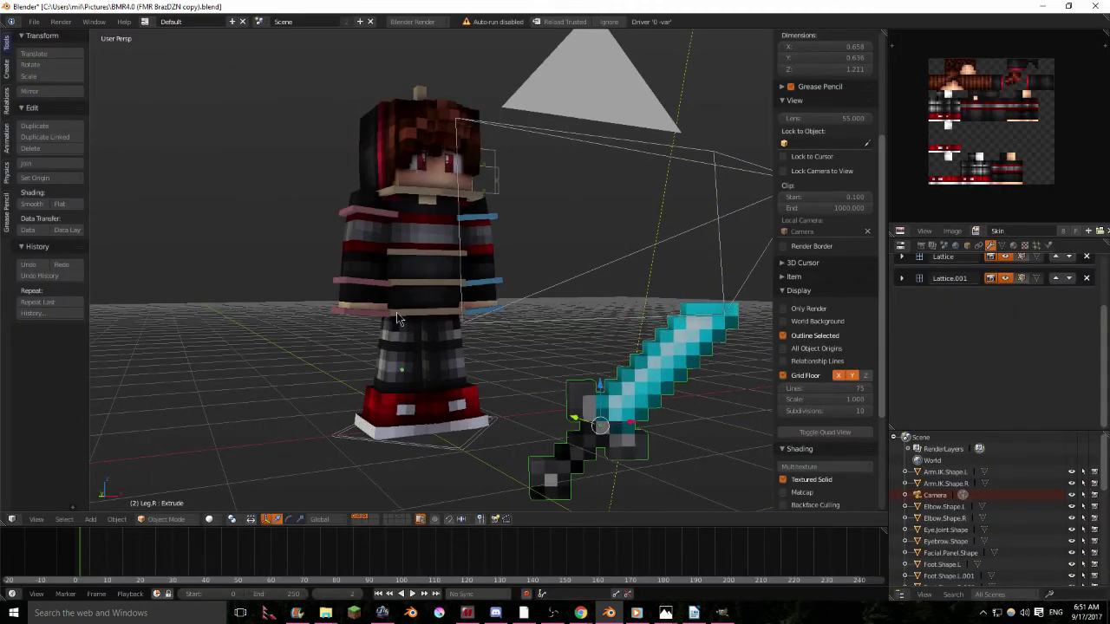
key("s")
Select the armature, enter pose mode and rotate the Back bone so the torso leans forward.
middle_click_drag(362, 322, 606, 289)
scroll(460, 279, "up", 4)
right_click(607, 257)
key("ctrl+Tab")
key("r")
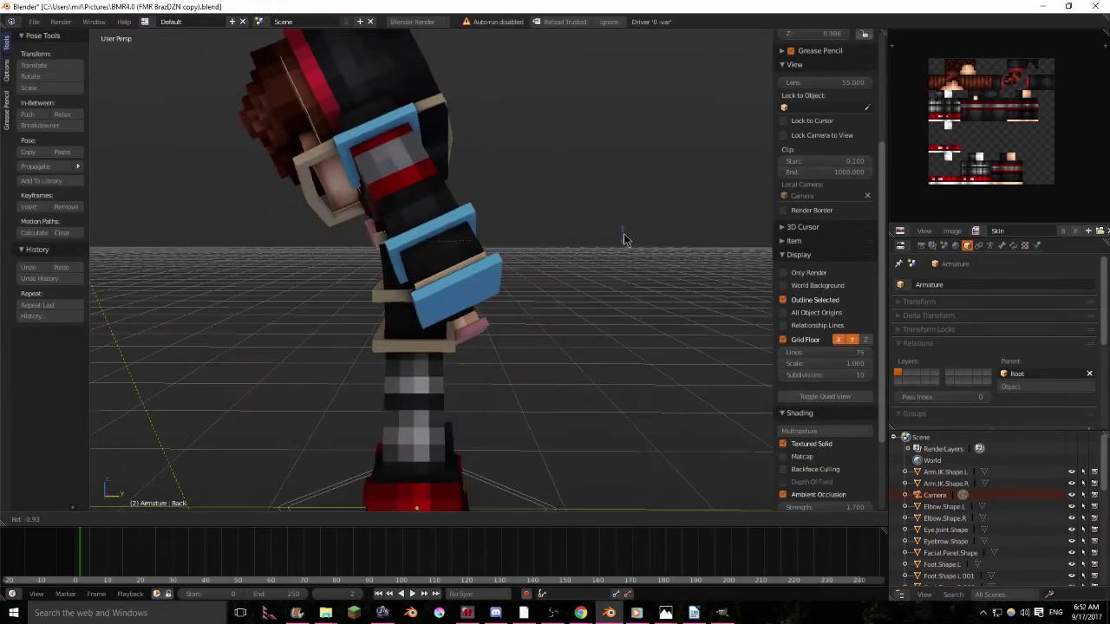
left_click(571, 235)
middle_click_drag(571, 235, 390, 353)
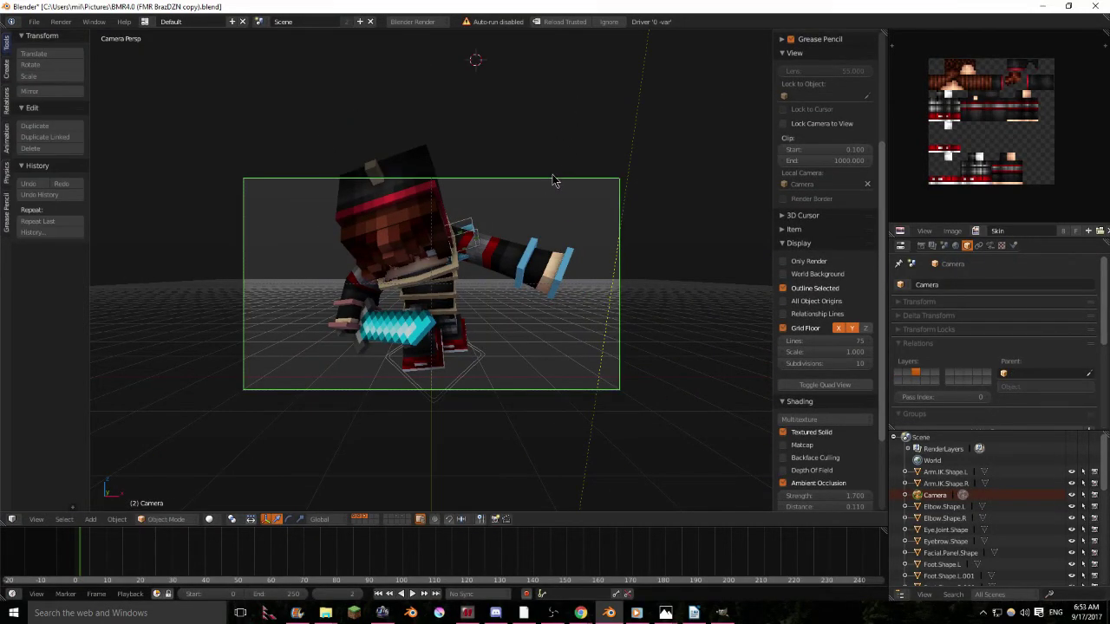
Walk the camera around to the character's side until the crouching pose is framed in profile.
left_click(558, 188)
key("d")
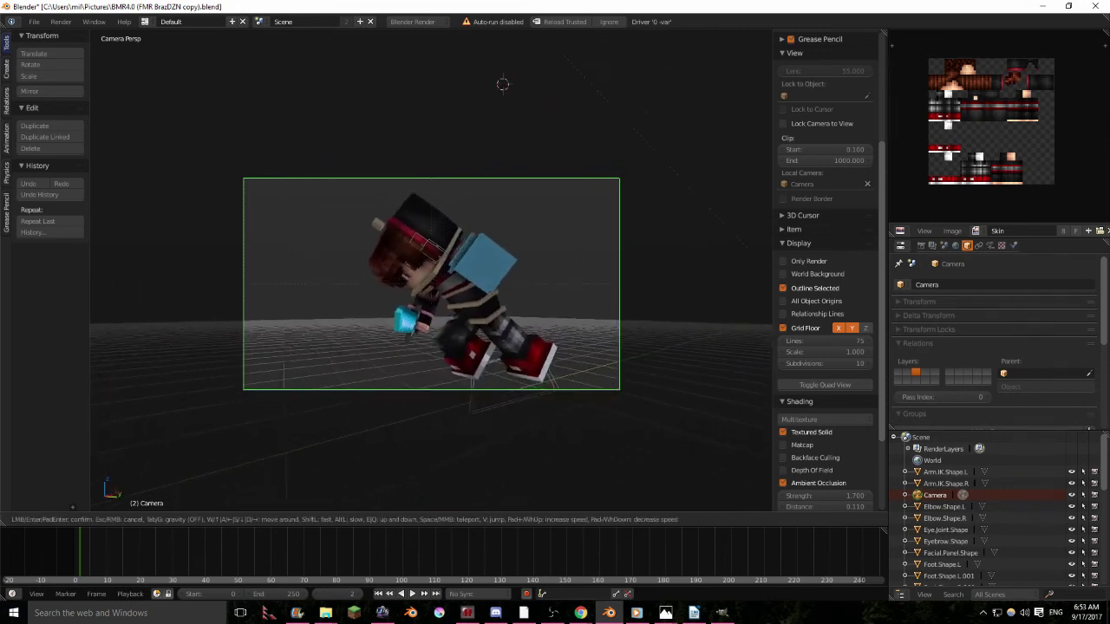
key("d")
key("e")
key("d")
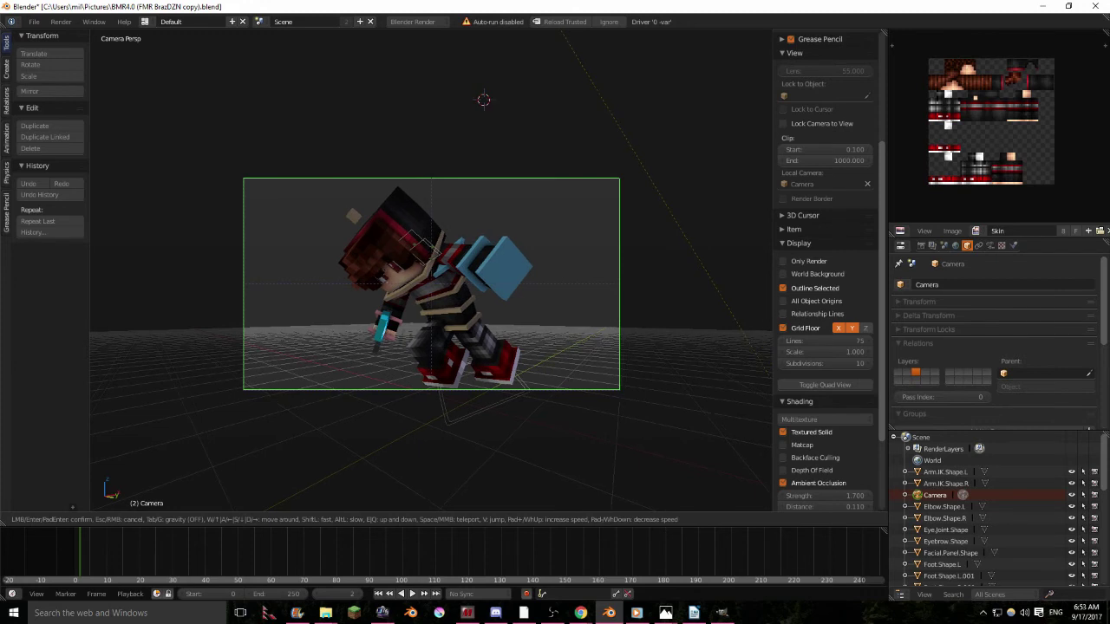
scroll(433, 278, "up", 3)
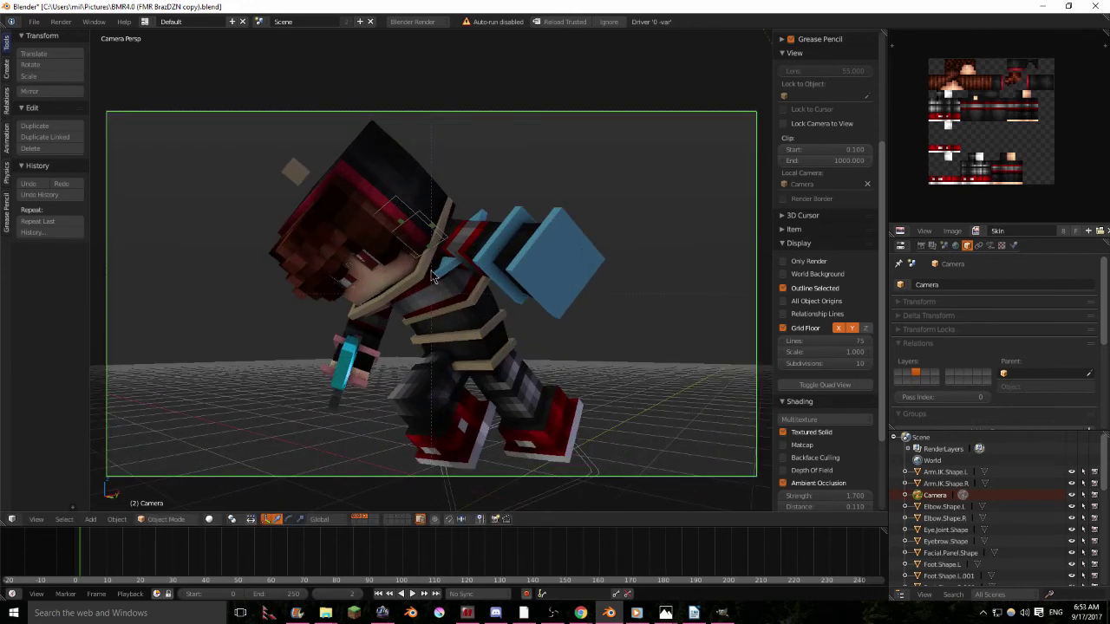
scroll(429, 276, "down", 2)
scroll(420, 273, "up", 2)
scroll(420, 274, "up", 2)
scroll(420, 274, "down", 2)
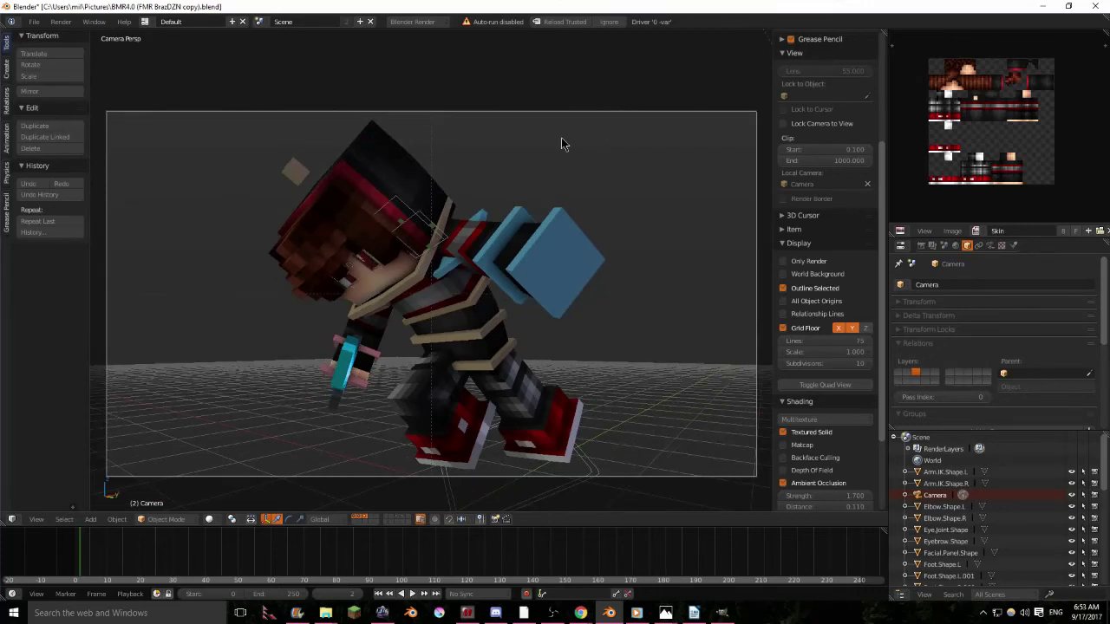
Nudge the camera sideways with walk navigation and rotate it for a slightly tilted horizon.
key("shift+f")
key("d")
key("a")
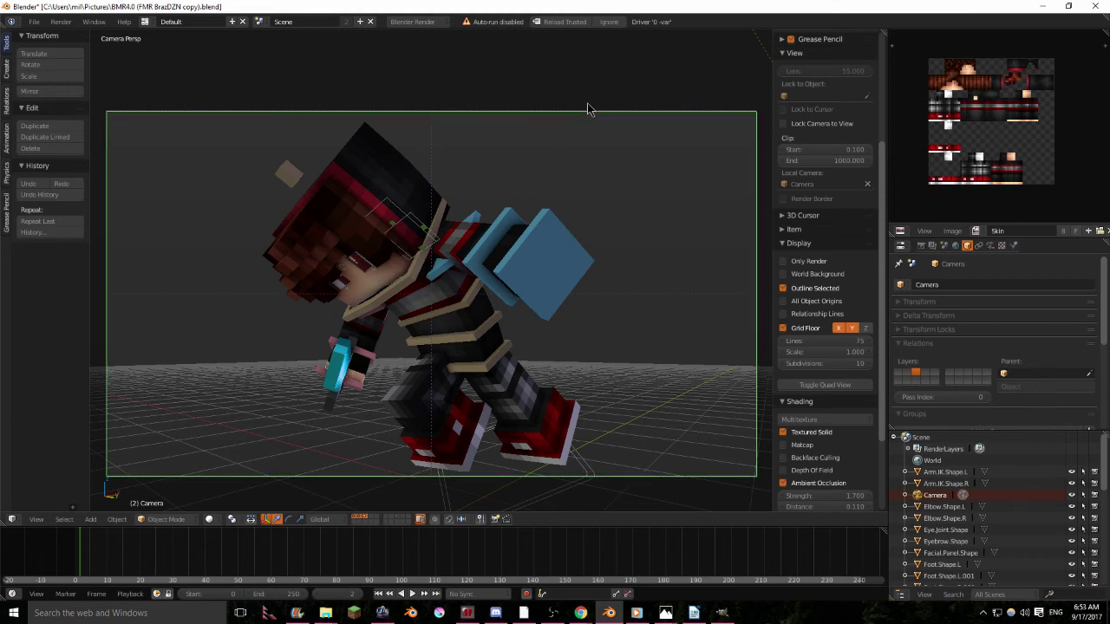
key("r")
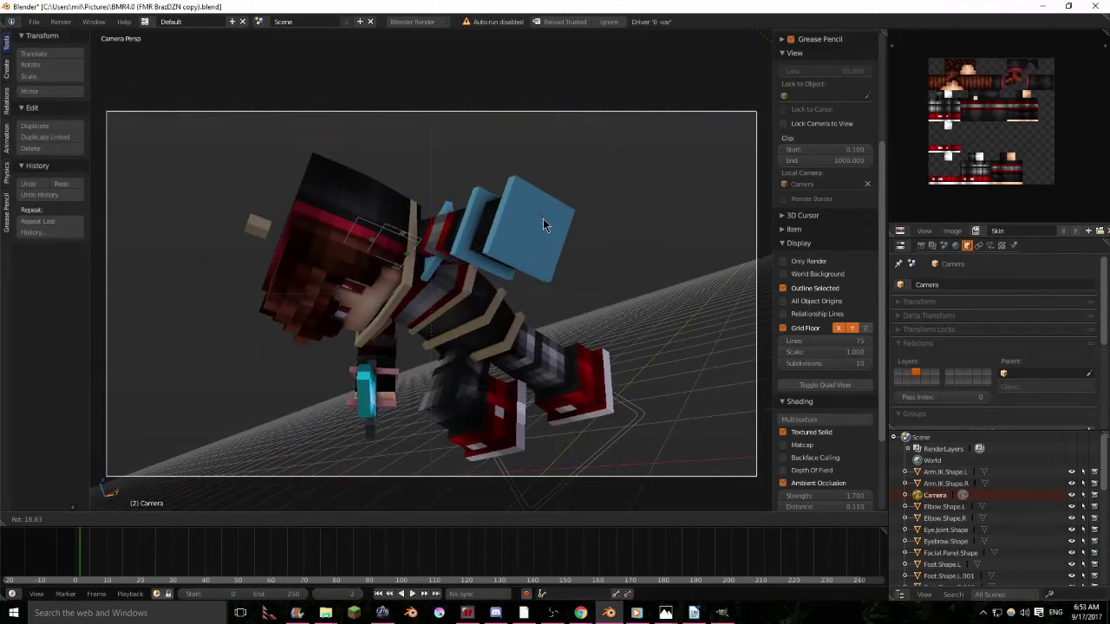
left_click(507, 214)
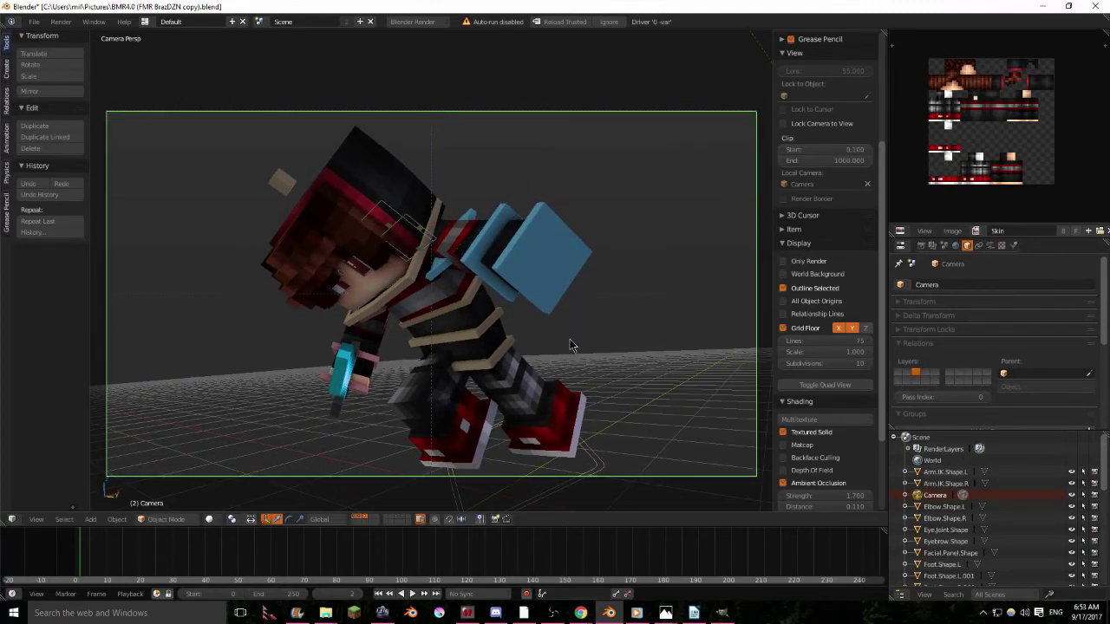
Walk the camera slightly closer to the character and render the current frame.
key("shift+f")
key("w")
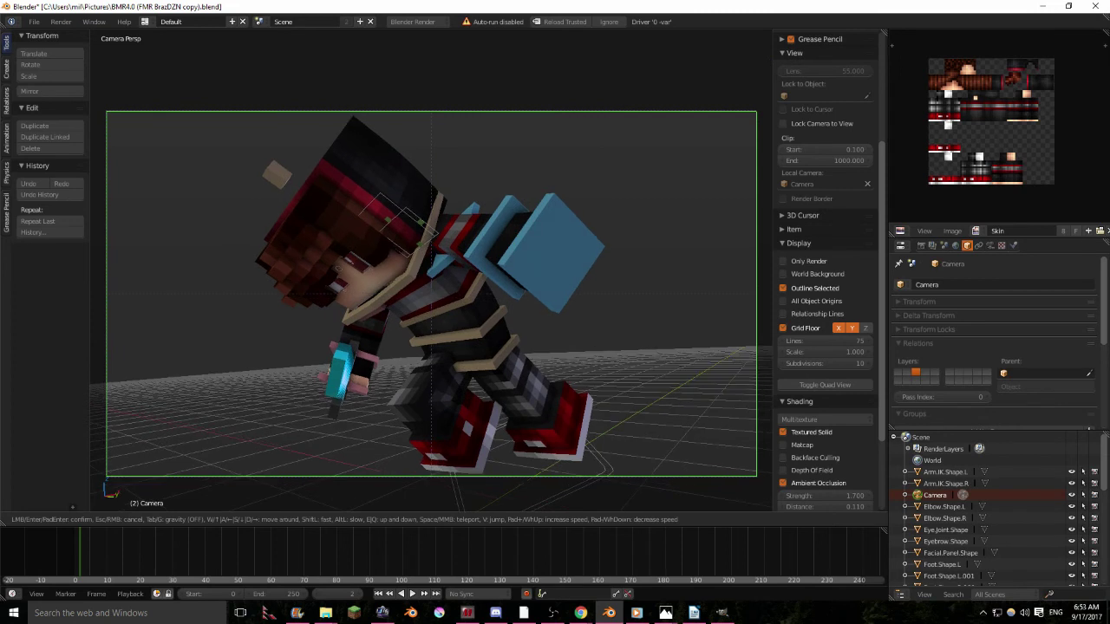
left_click(419, 274)
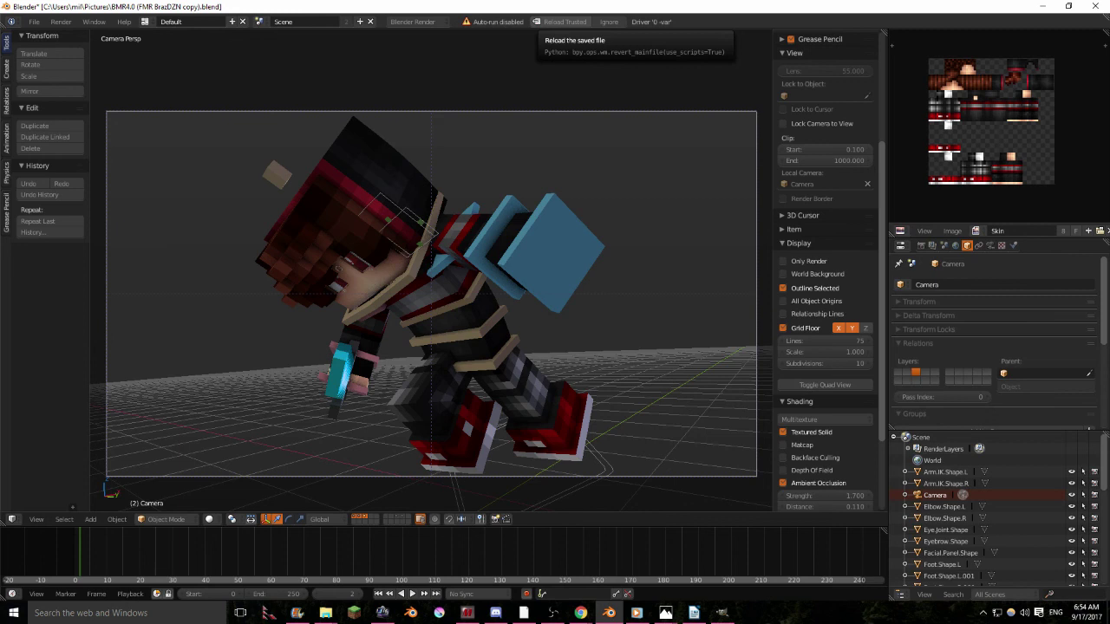
key("F12")
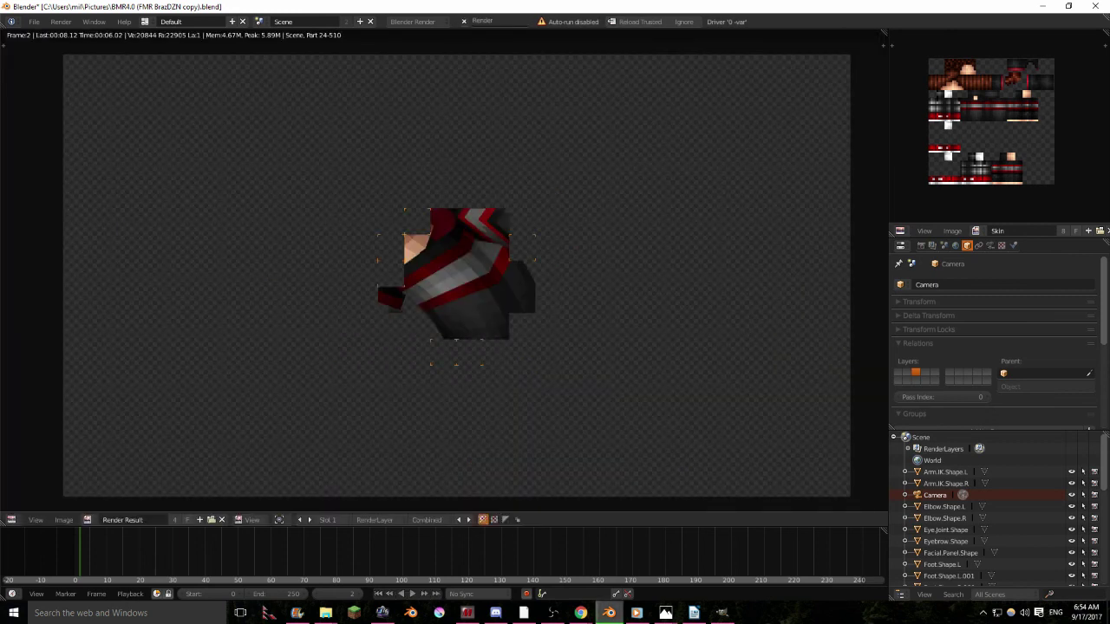